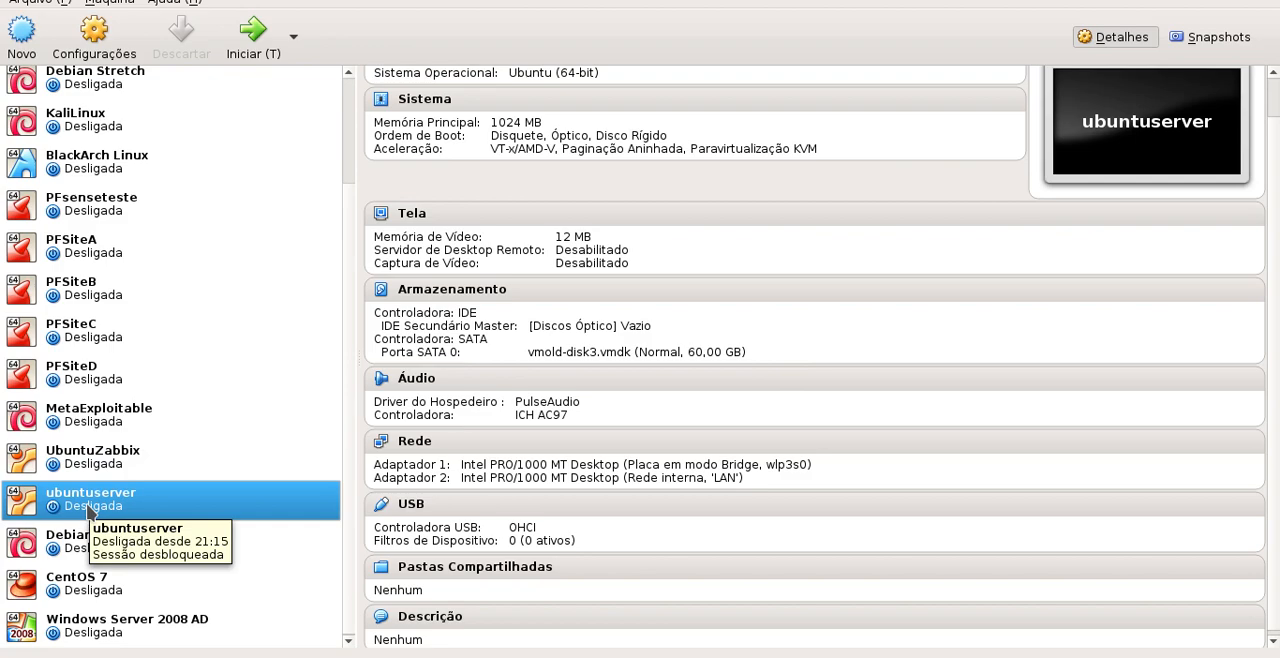
Set the base memory of the ubuntuserver virtual machine to 2048 MB in its system settings
right_click(88, 511)
left_click(162, 214)
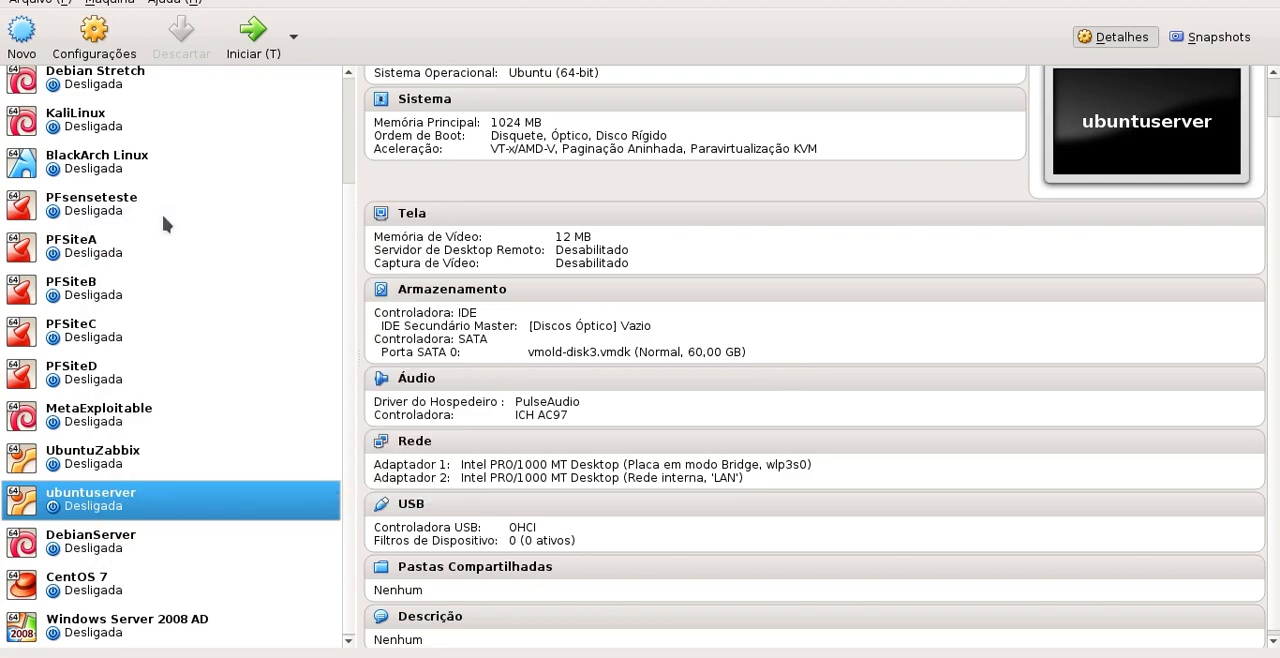
left_click(298, 160)
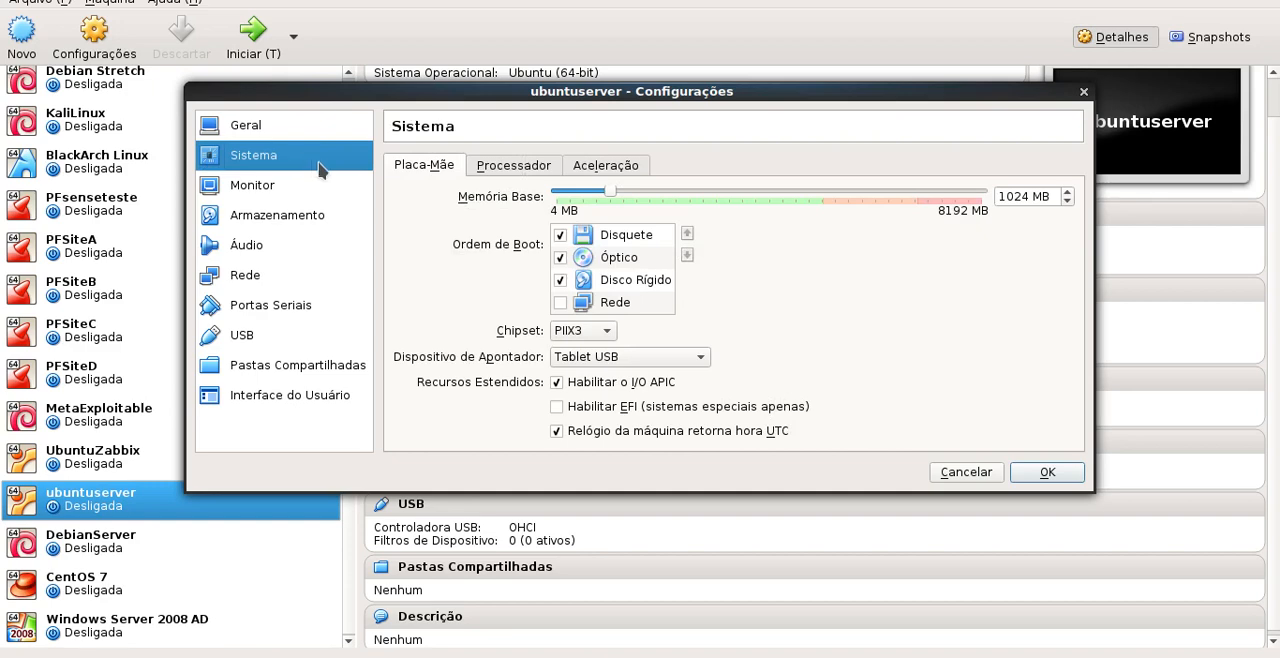
double_click(1013, 196)
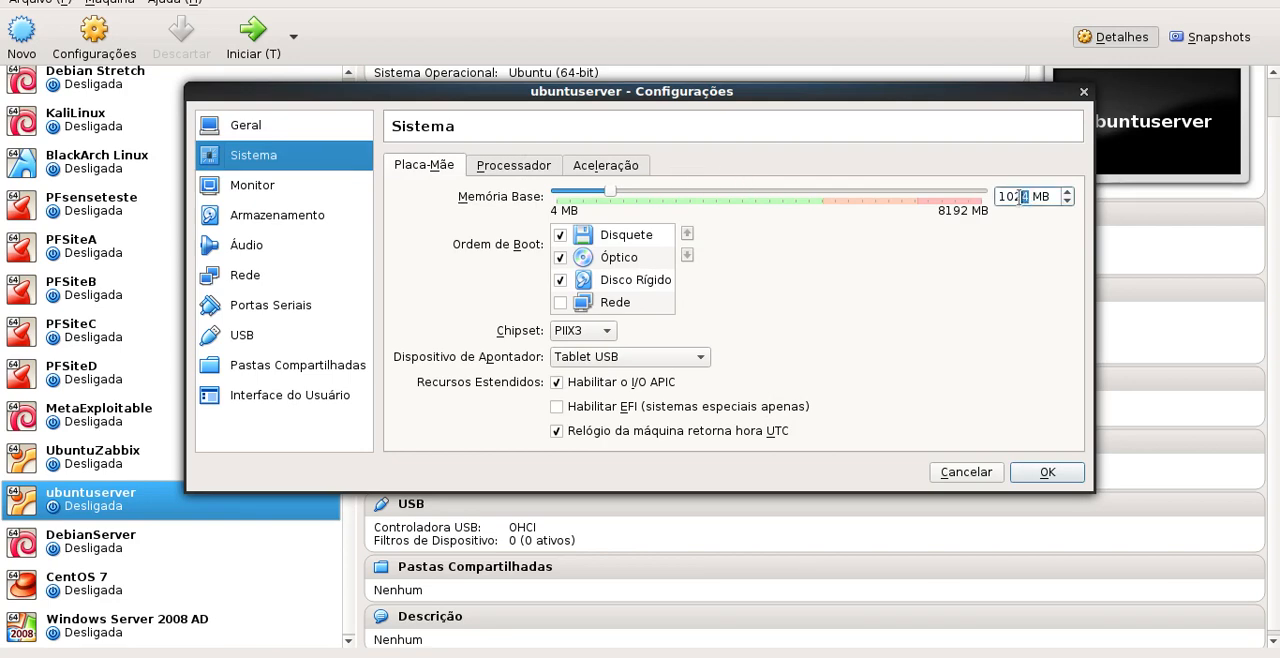
type("204")
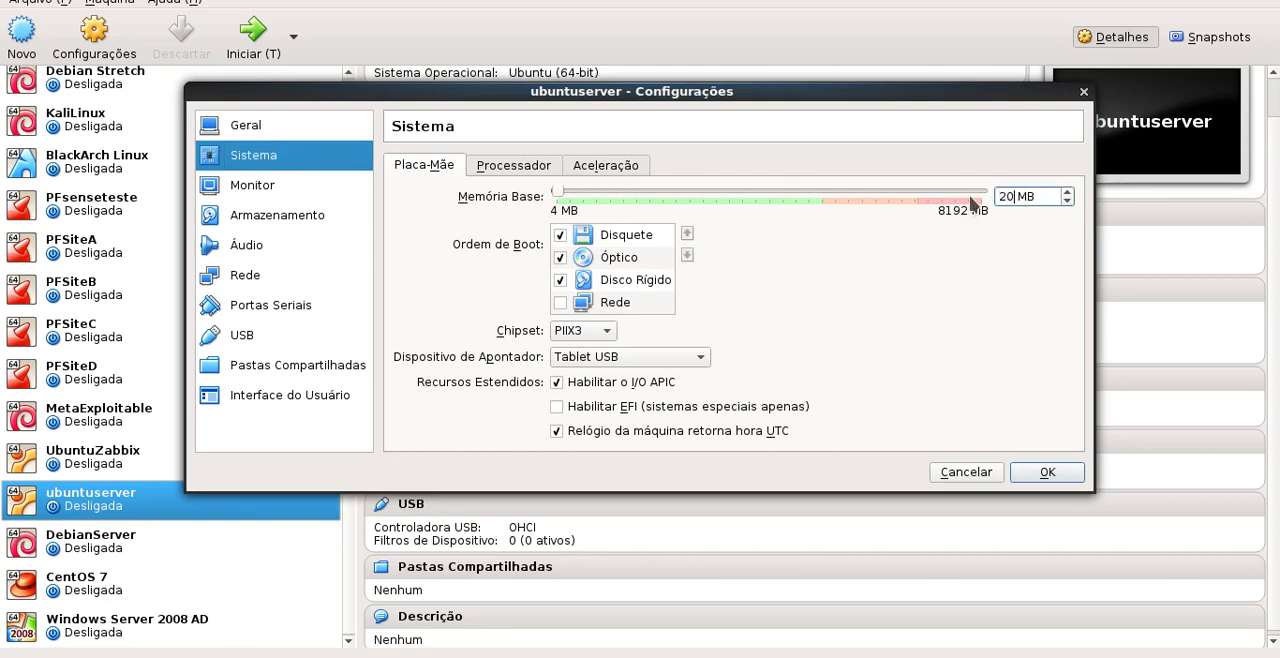
type("8")
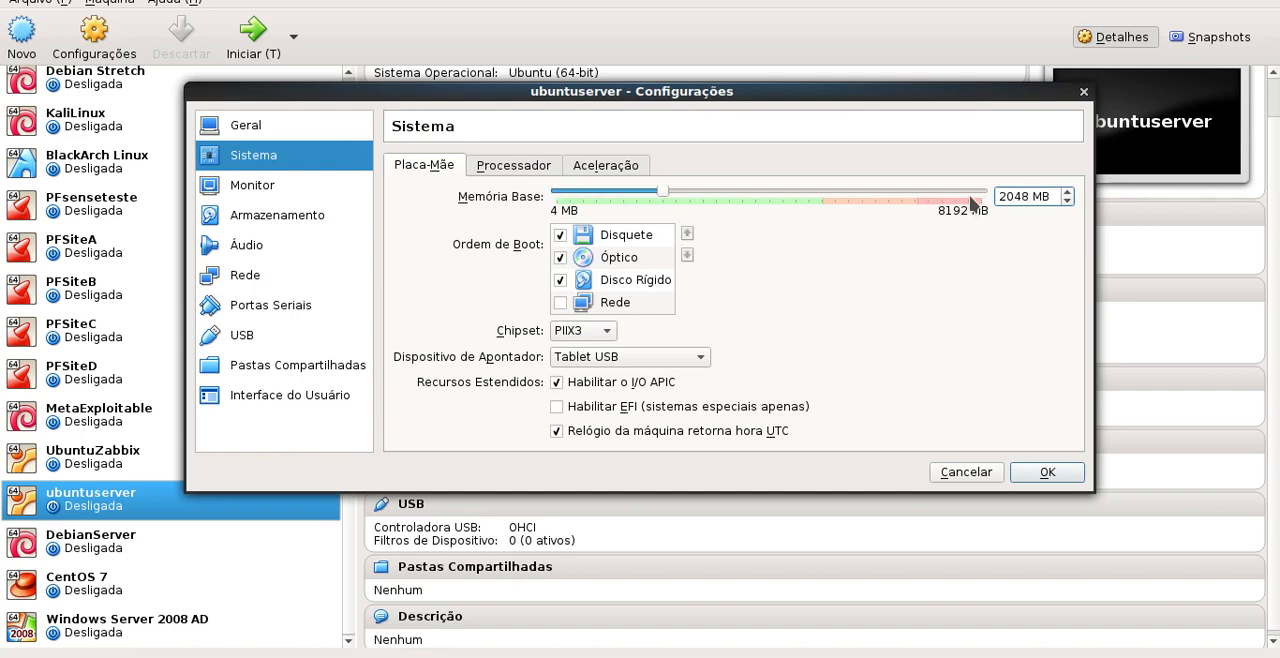
Load ubuntu-16.04.2-server-amd64.iso into the empty IDE optical drive, check the network adapter and save the machine's settings
left_click(275, 189)
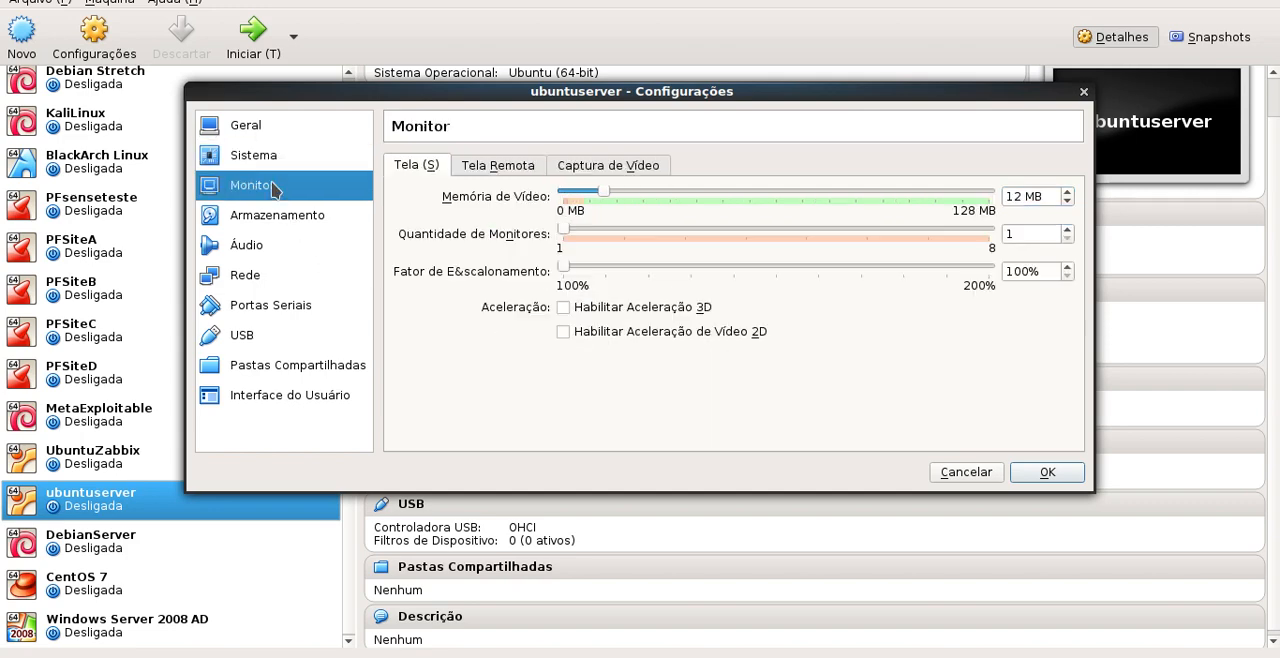
left_click(280, 220)
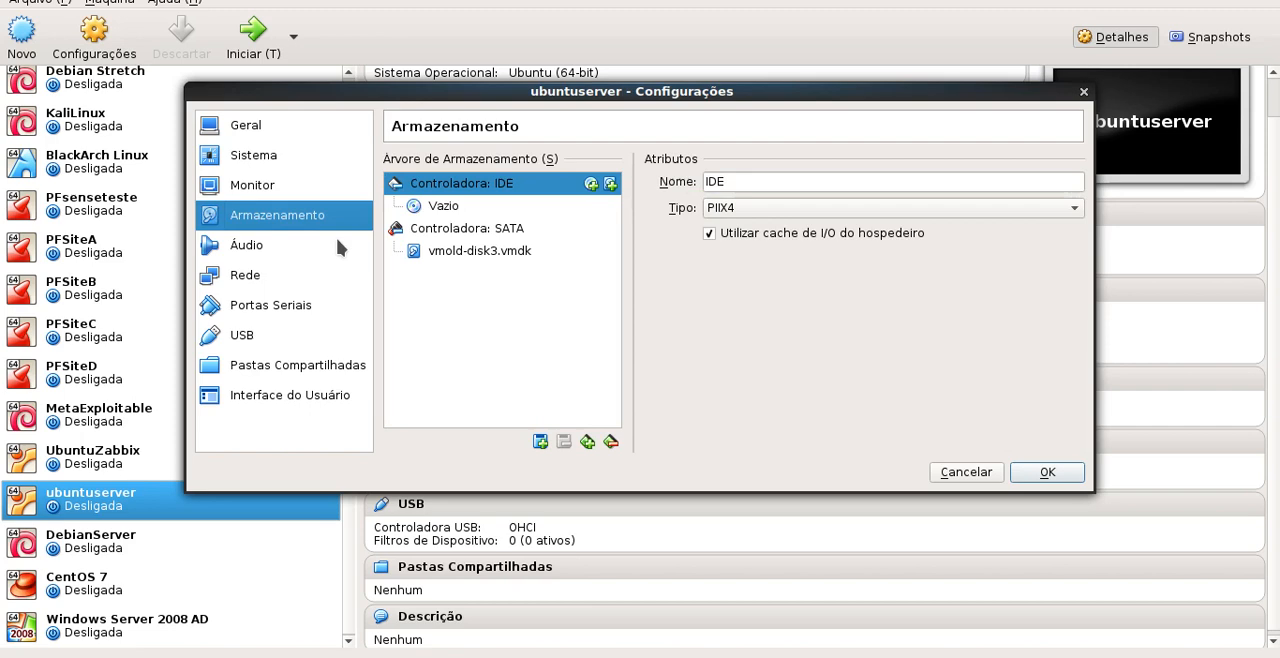
left_click(450, 208)
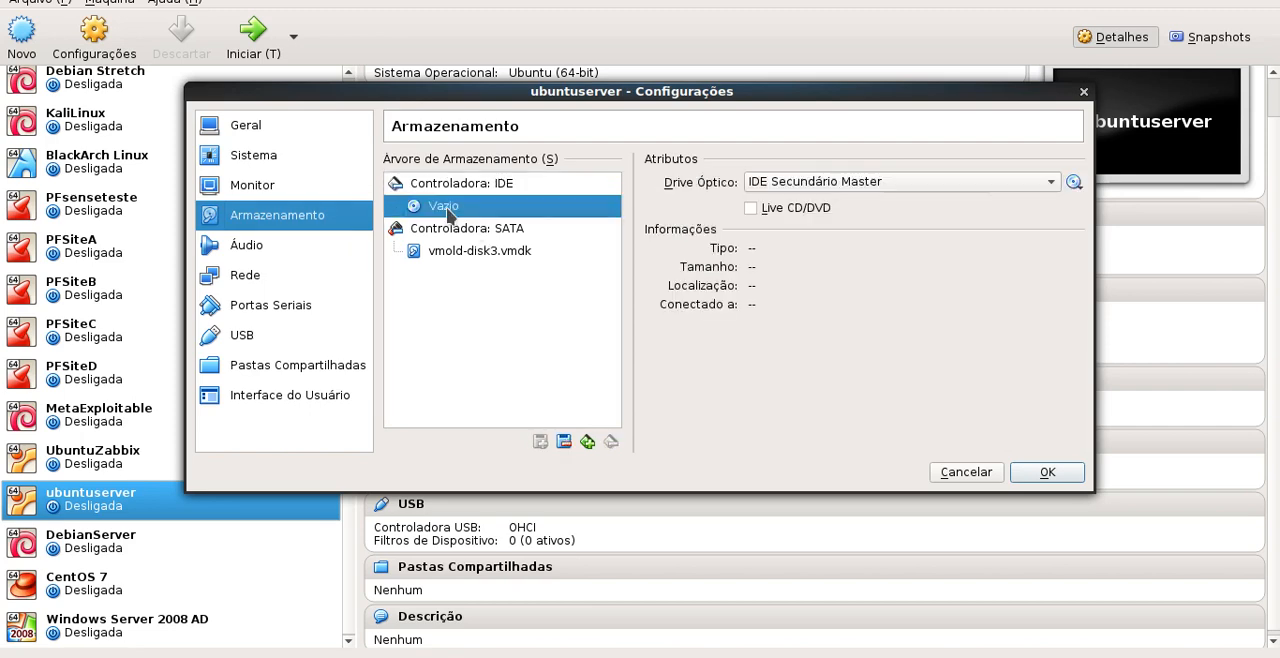
left_click(1073, 182)
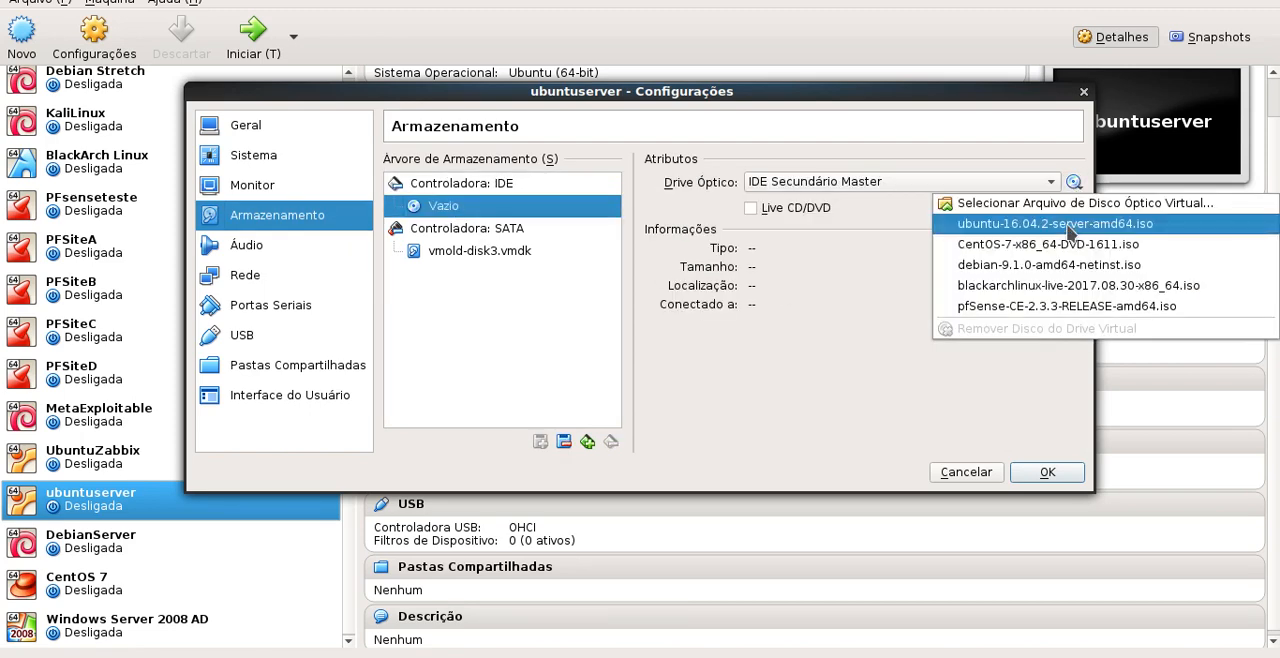
left_click(1068, 226)
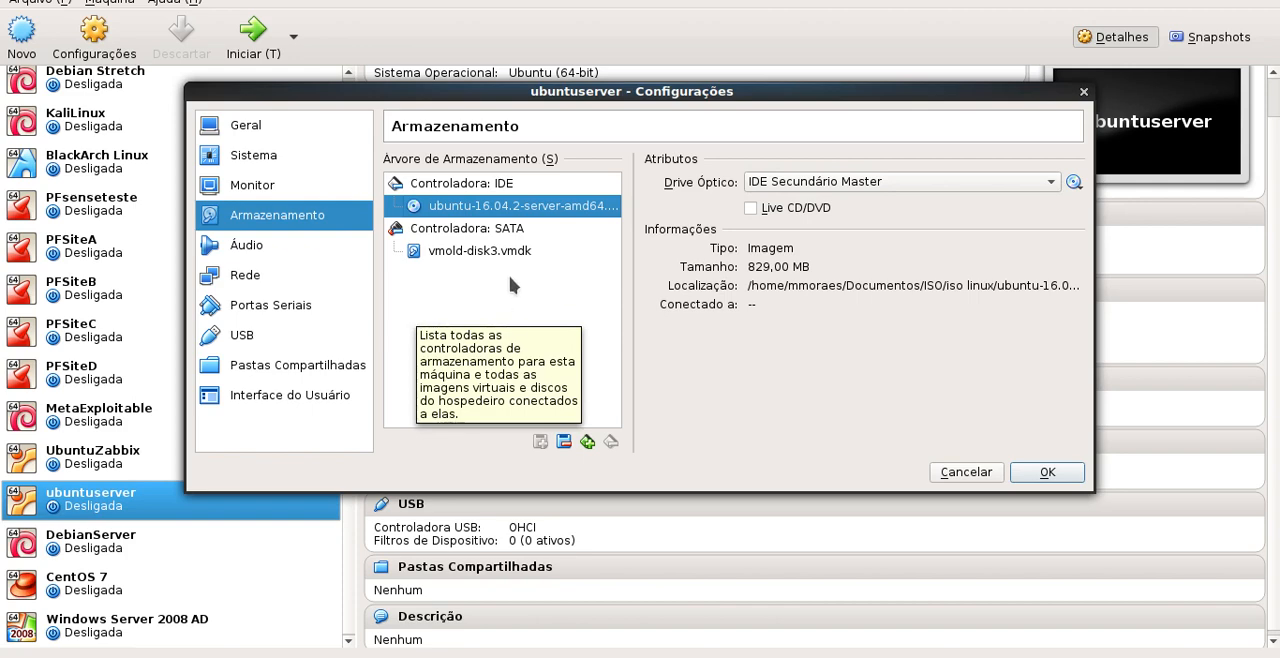
left_click(249, 276)
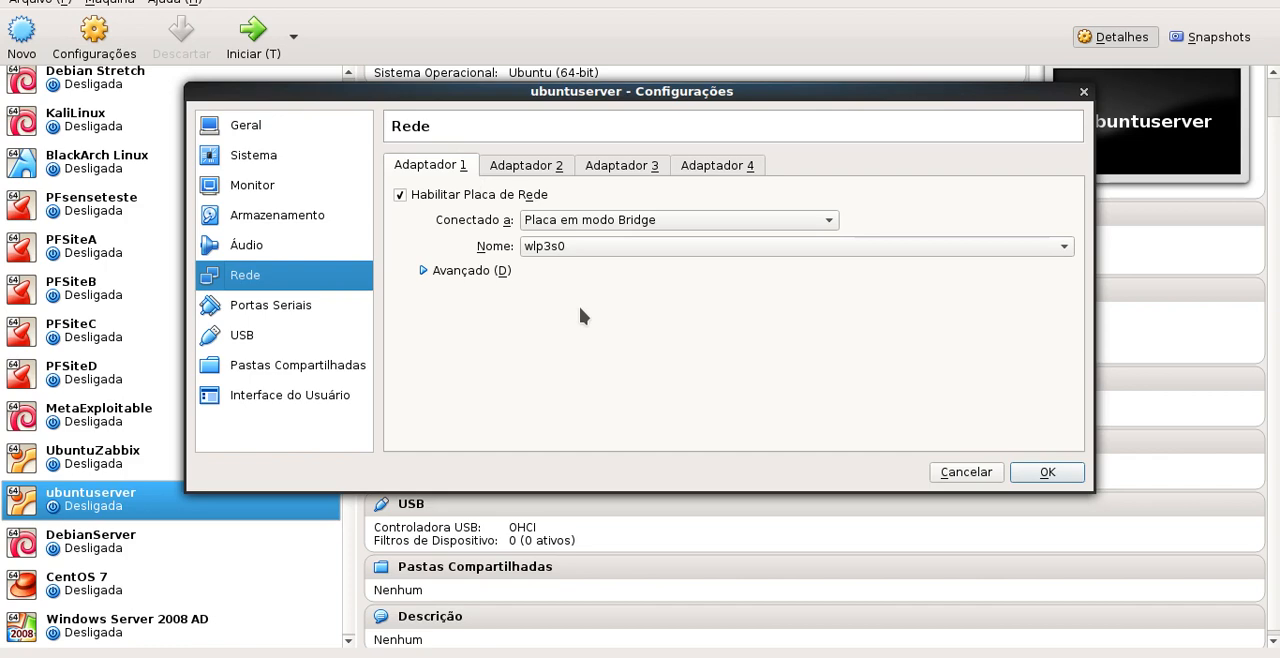
left_click(1047, 472)
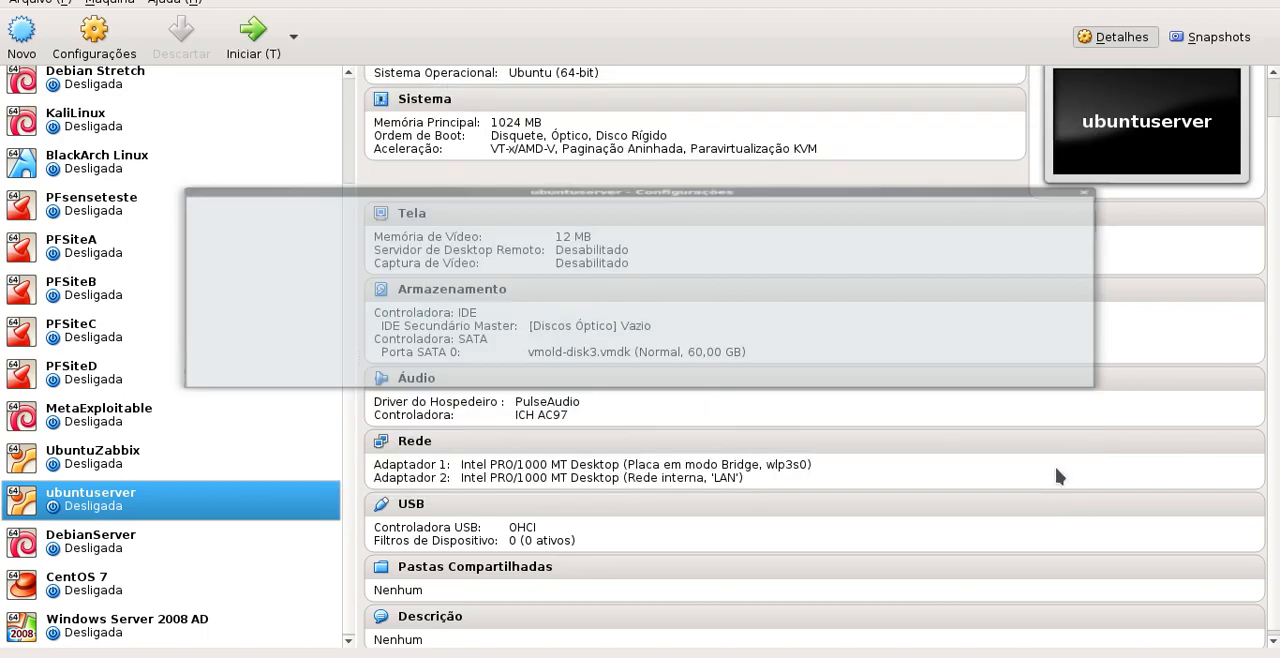
Start the ubuntuserver virtual machine in scaled mode and choose Português do Brasil as the boot menu language
double_click(110, 508)
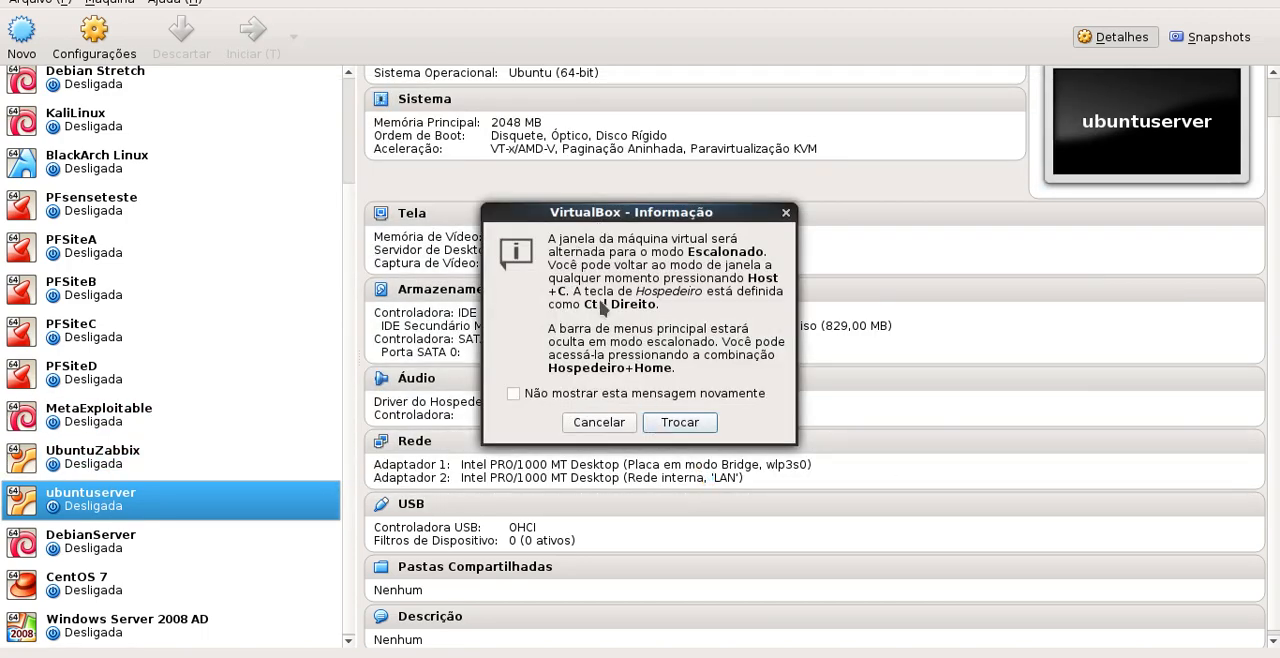
left_click(680, 424)
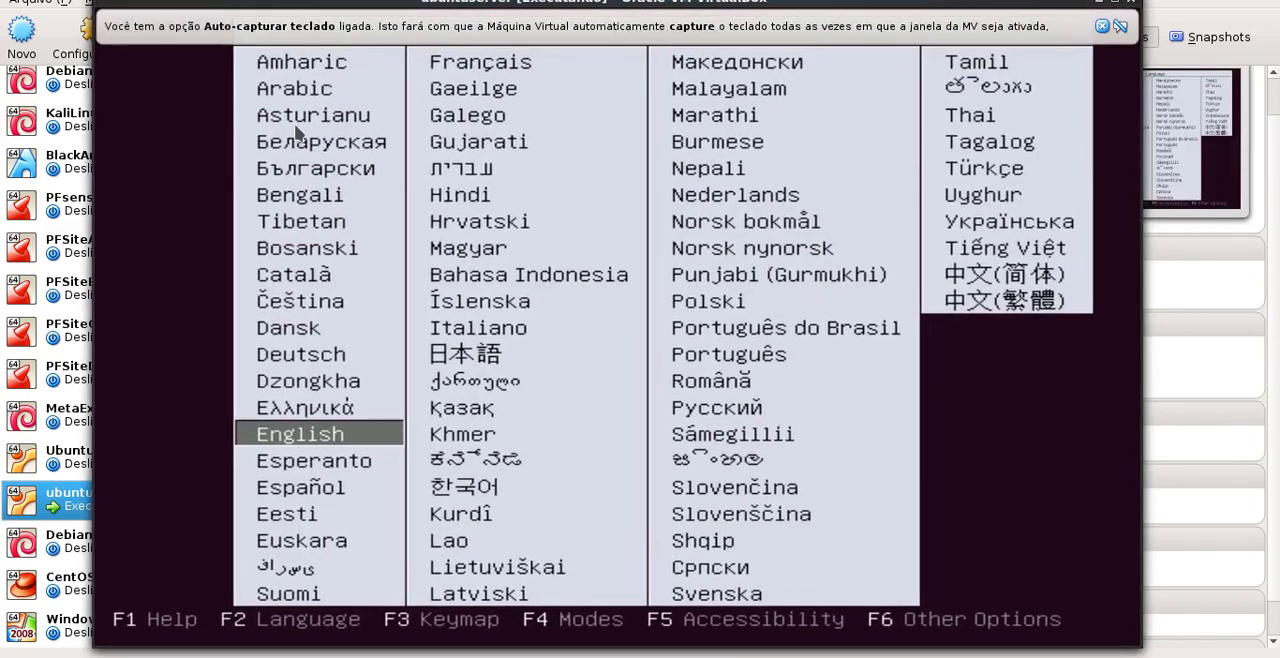
key("Right")
key("Right")
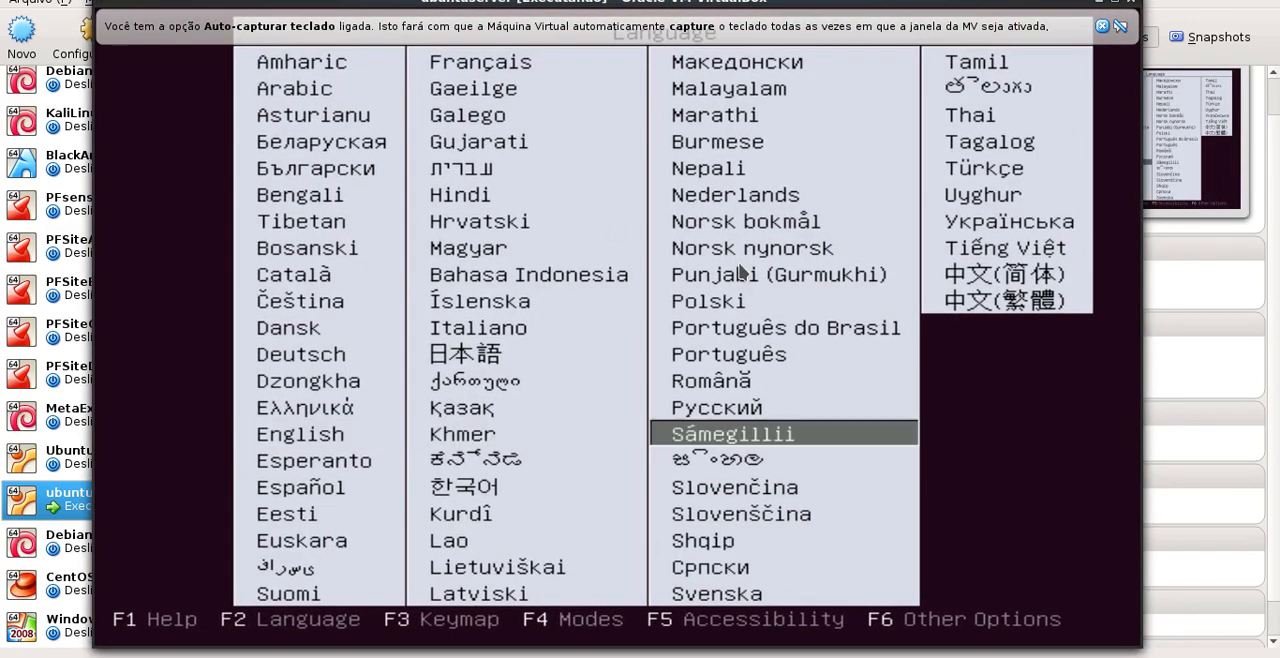
key("Up")
key("Up")
key("Up")
key("Up")
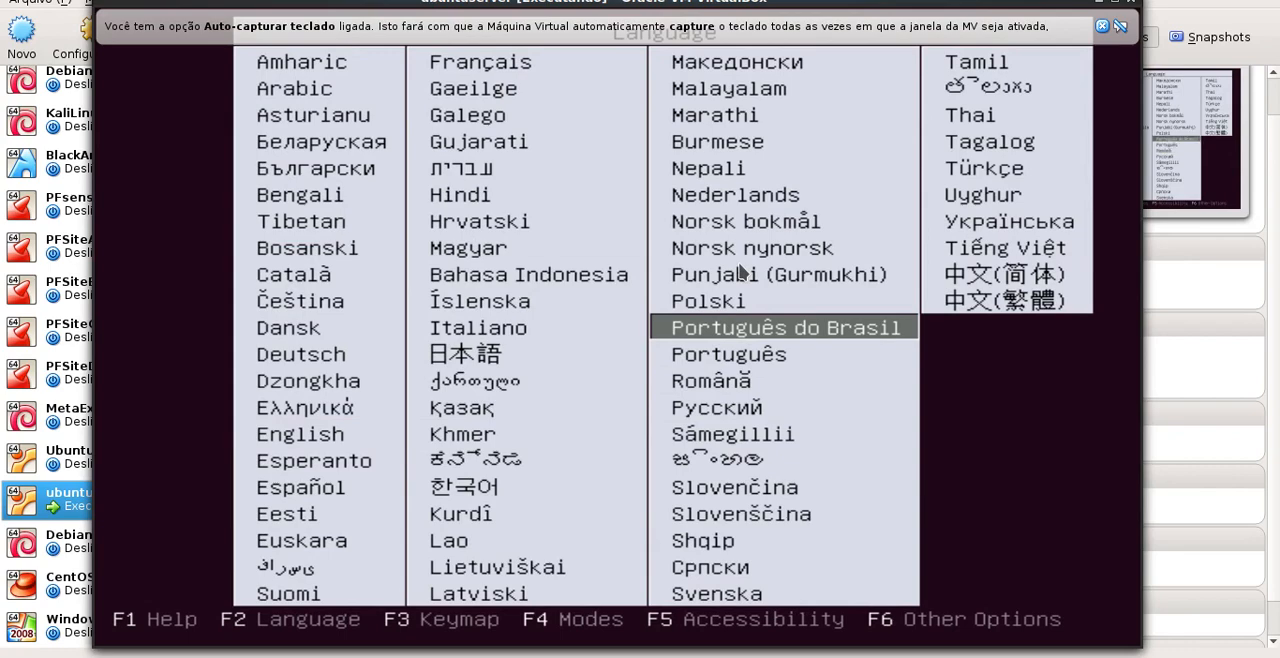
key("Return")
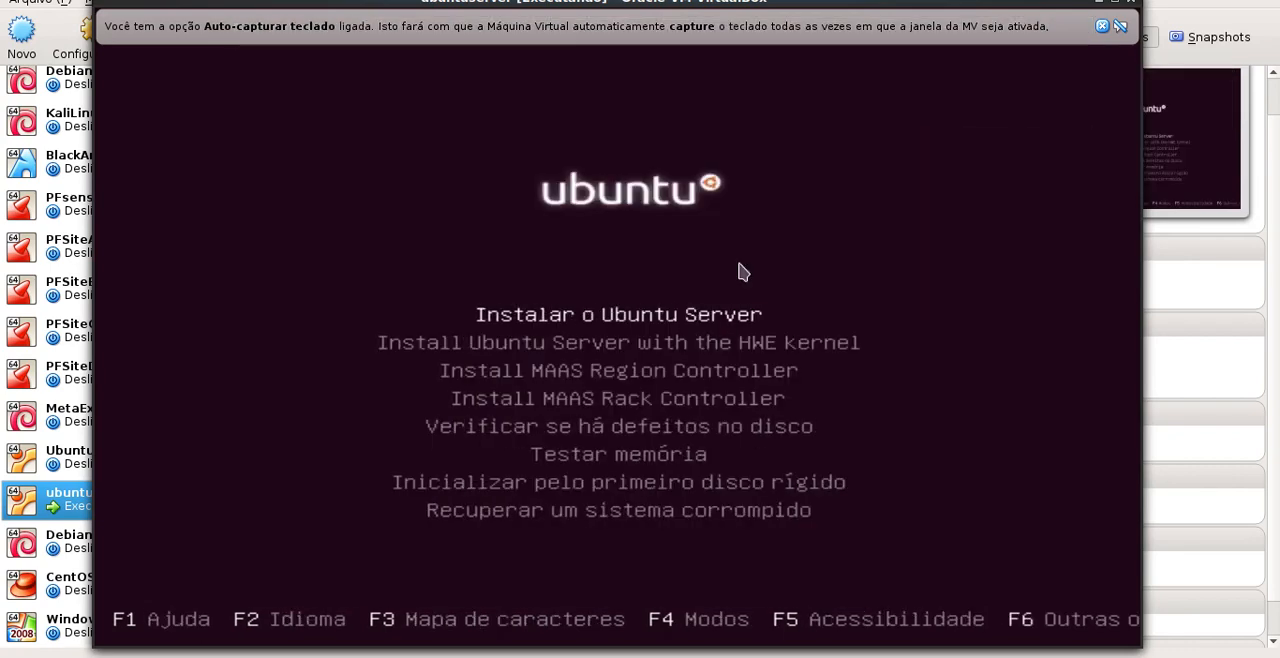
Launch the Ubuntu Server installation and dismiss the keyboard capture and mouse integration notifications
key("Return")
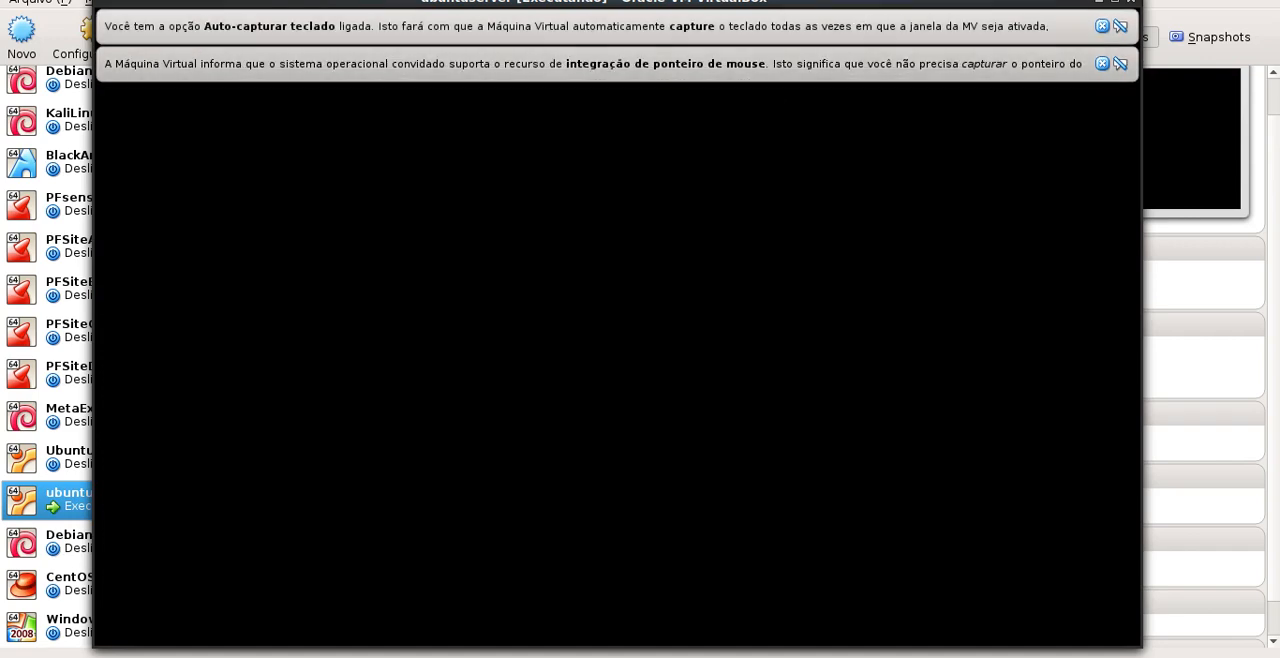
left_click(1102, 64)
left_click(1102, 26)
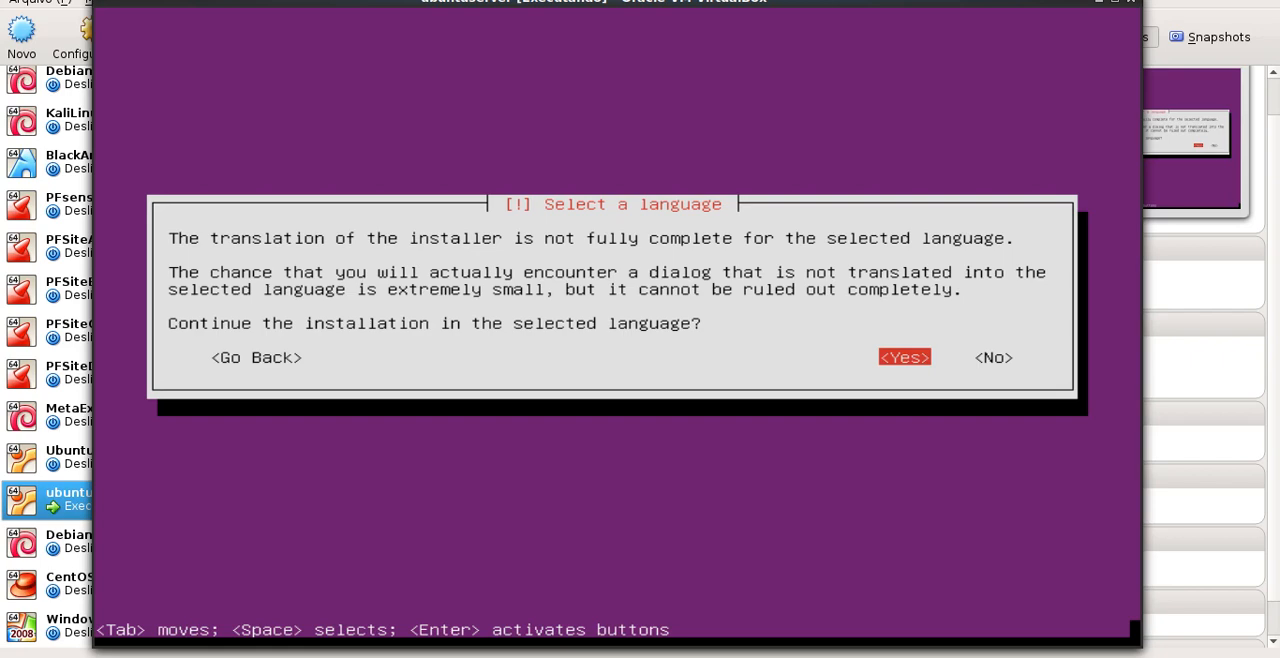
Continue the installation in the selected language and set the keyboard country and layout to Portuguese (Brazil)
key("Return")
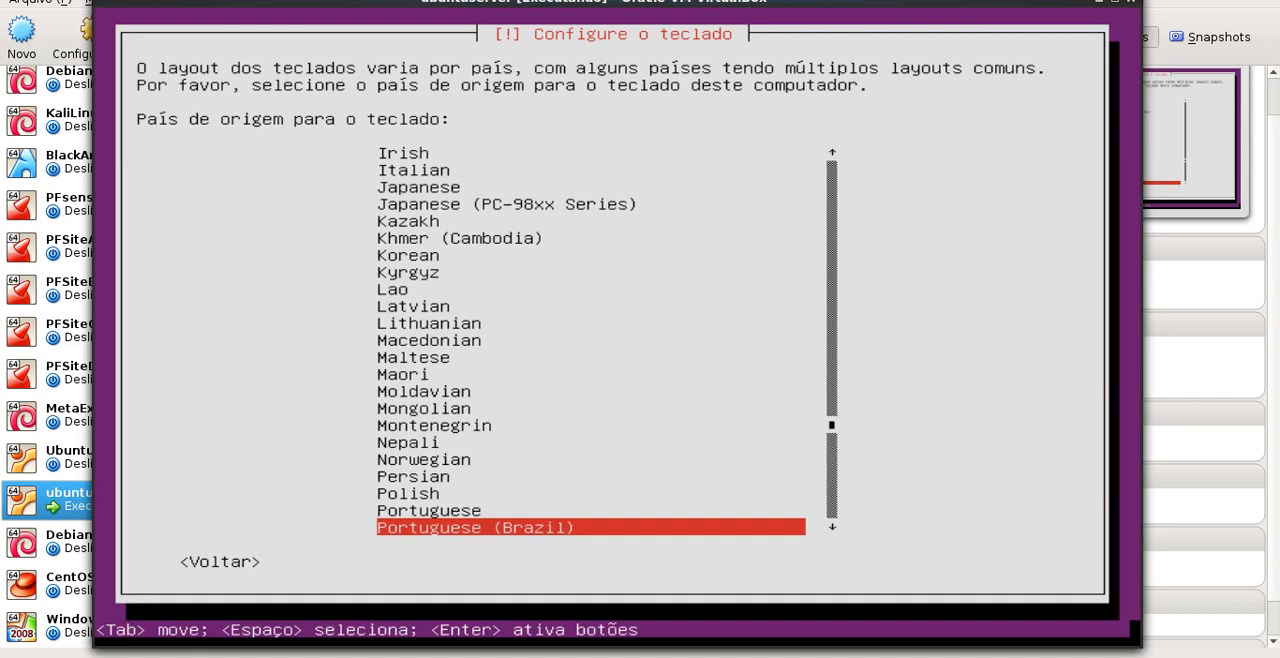
key("Return")
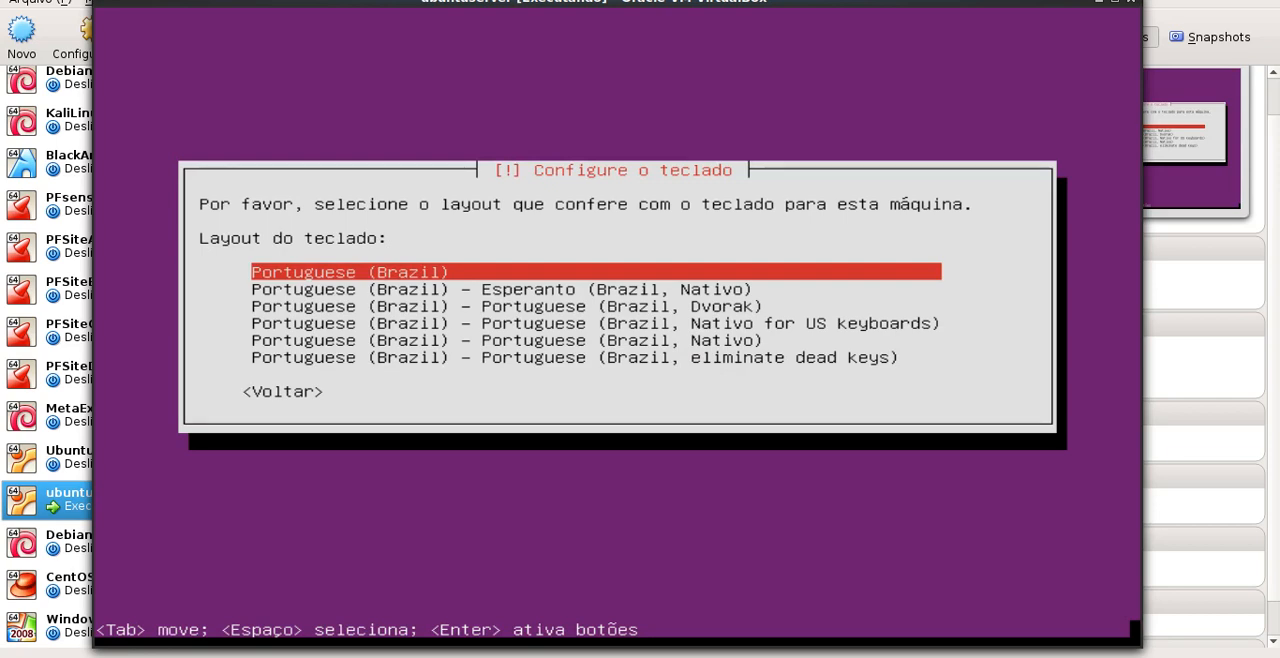
key("Return")
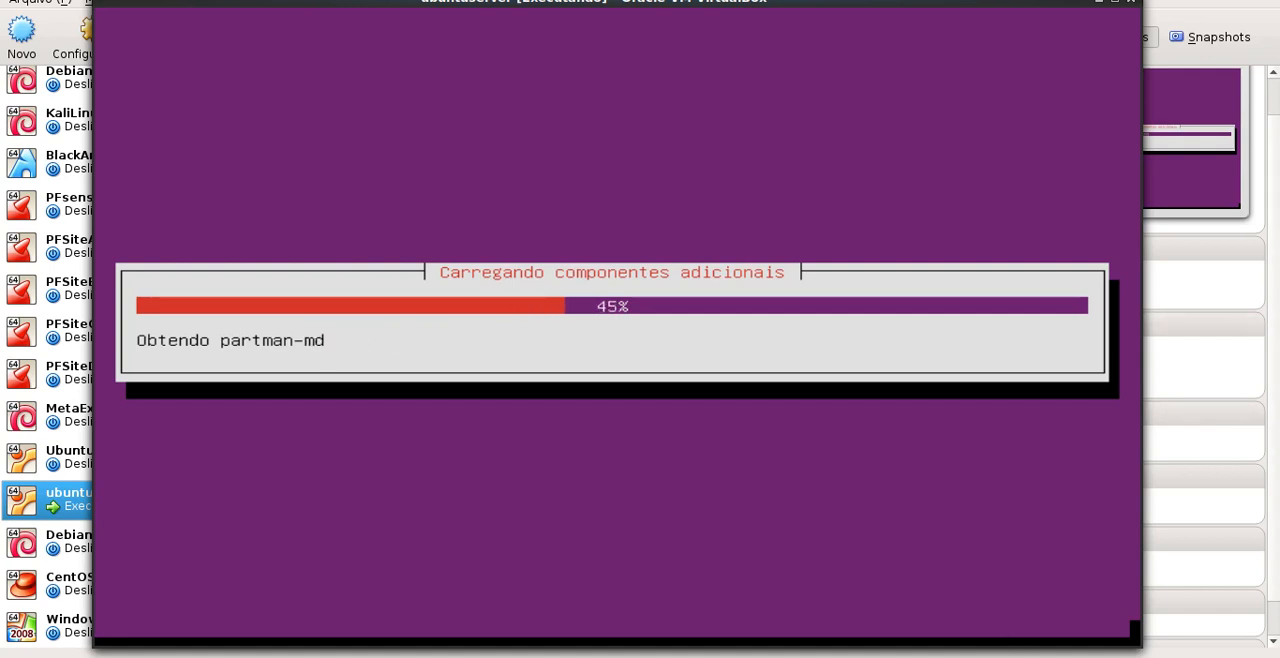
right_click(1082, 656)
left_click(1148, 551)
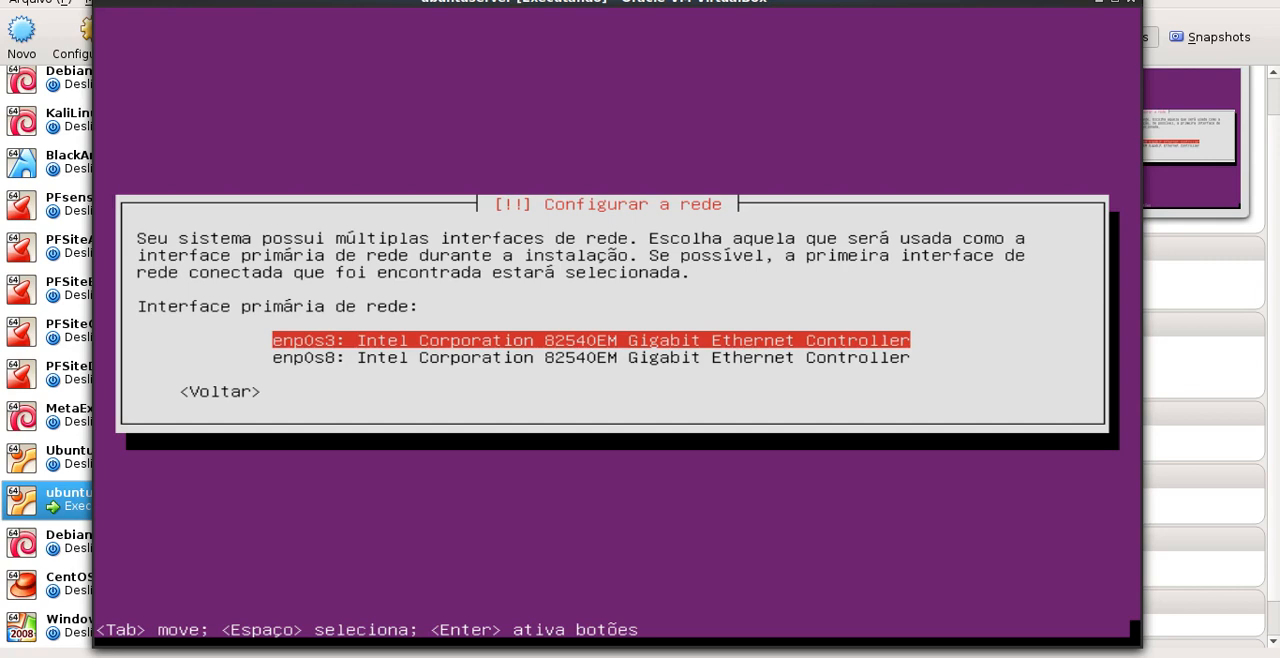
Choose enp0s3 as the primary network interface and accept ubuntu as the hostname
key("Return")
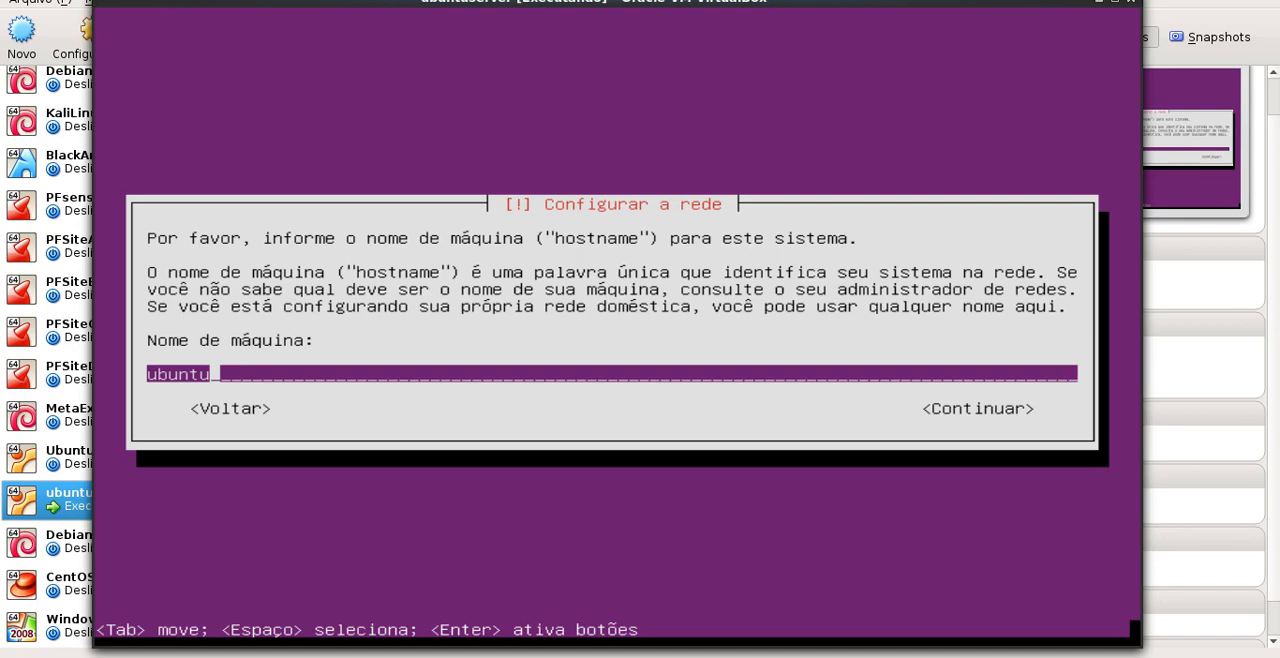
key("Tab")
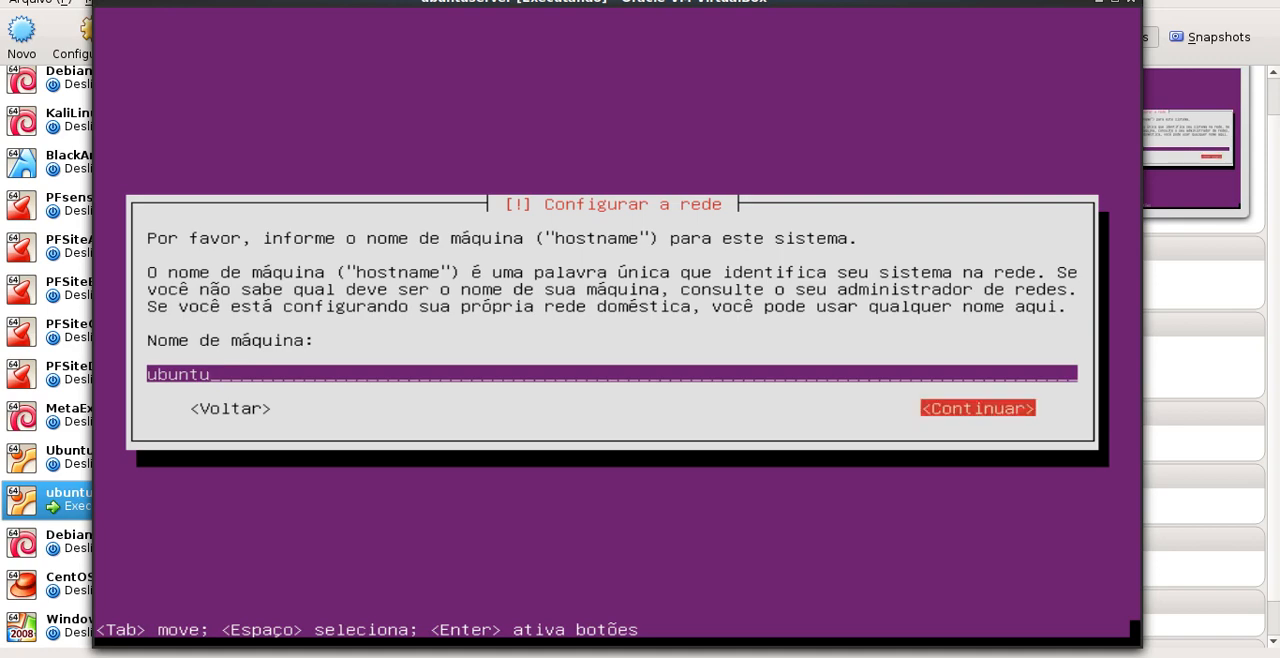
key("Return")
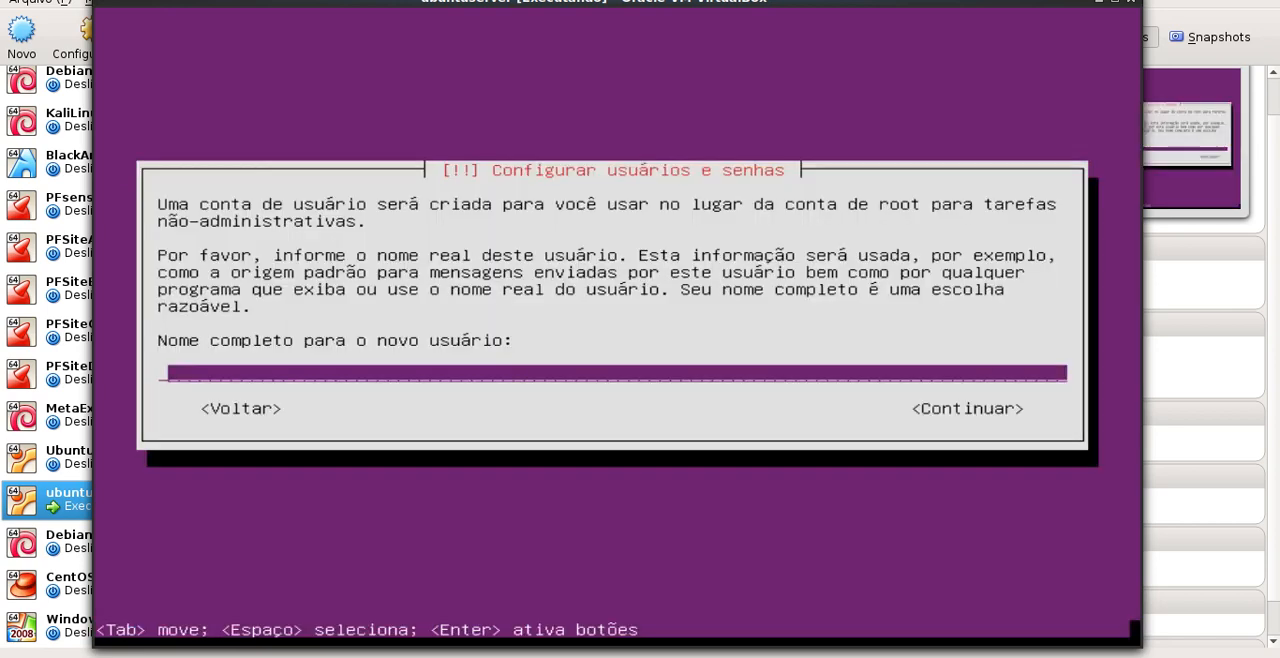
Enter the new user's full name and accept the suggested account username
type("Marcelo Mora")
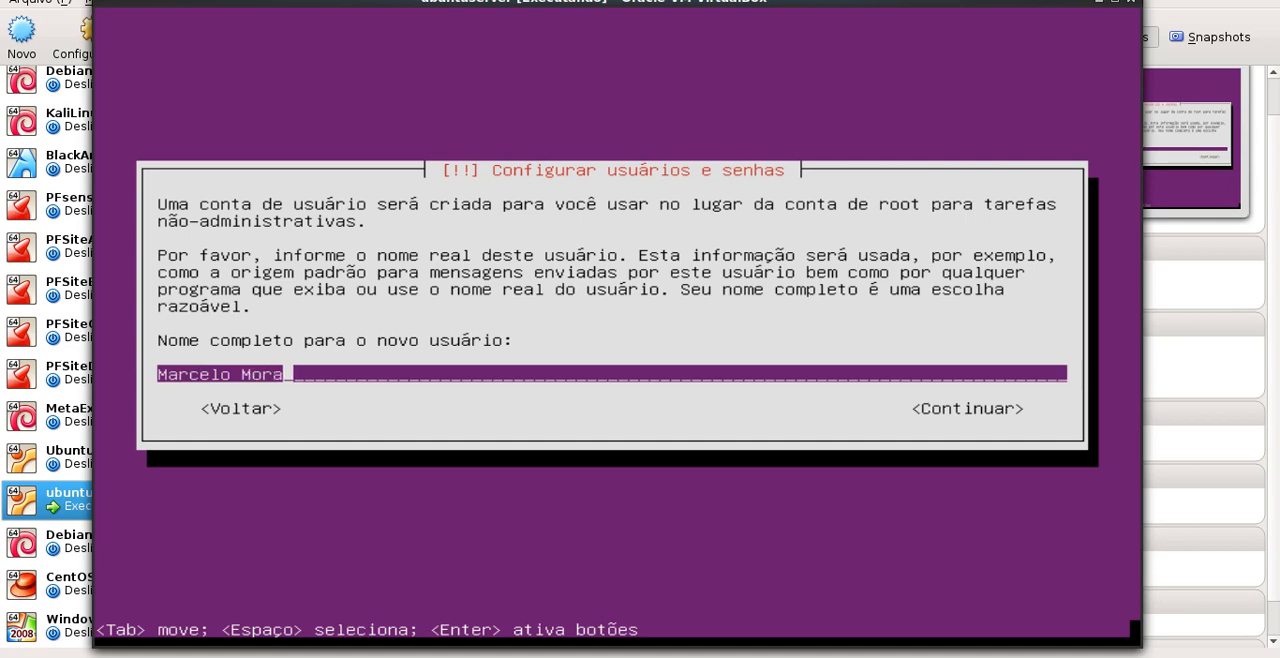
type("es")
key("Tab")
key("Return")
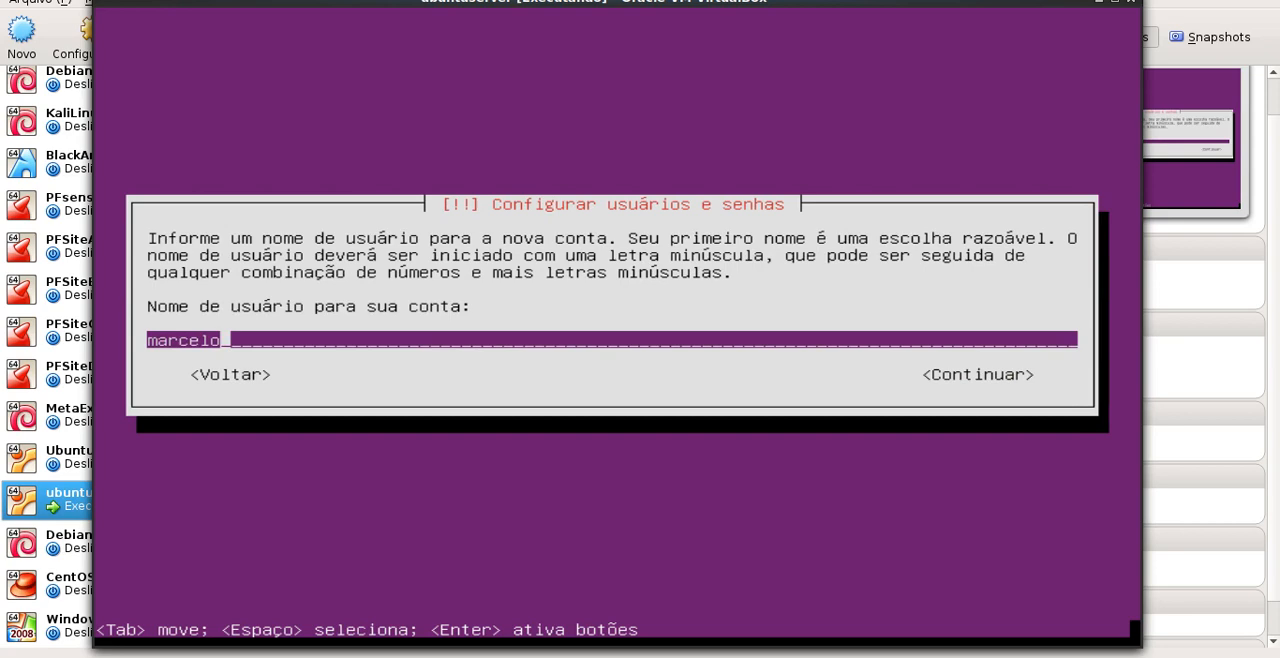
key("Return")
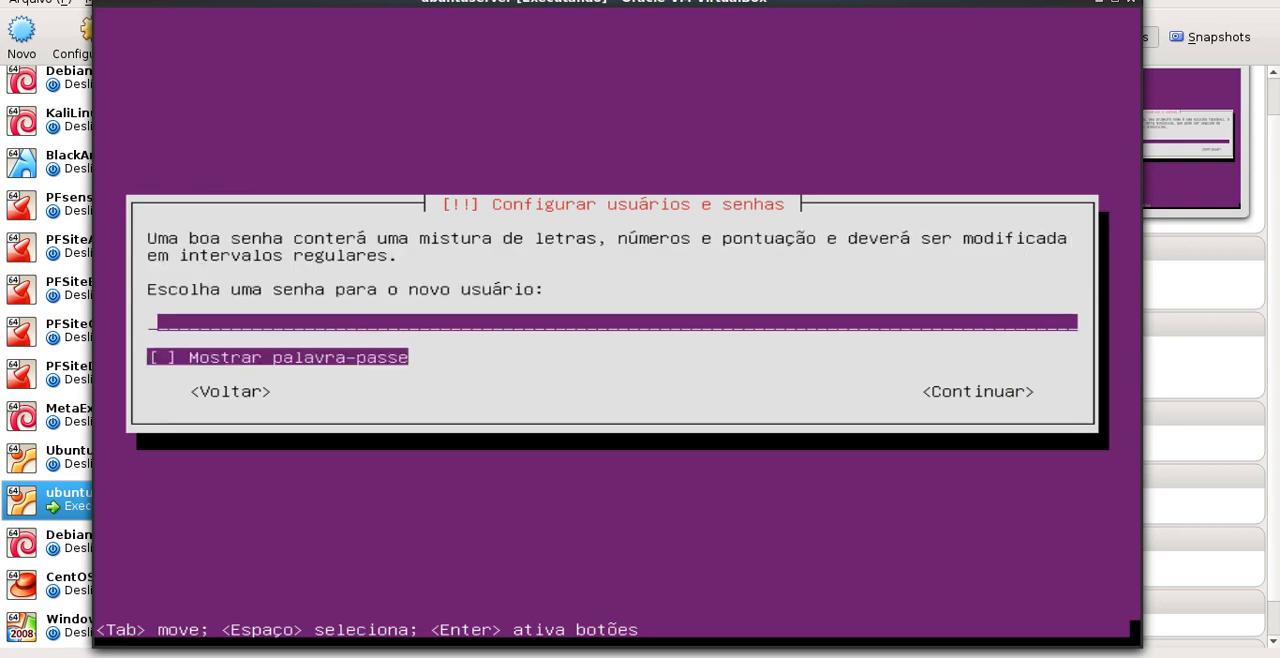
Enter the new user's password, repeat it for verification, and decline encryption of the home folder
type("**********")
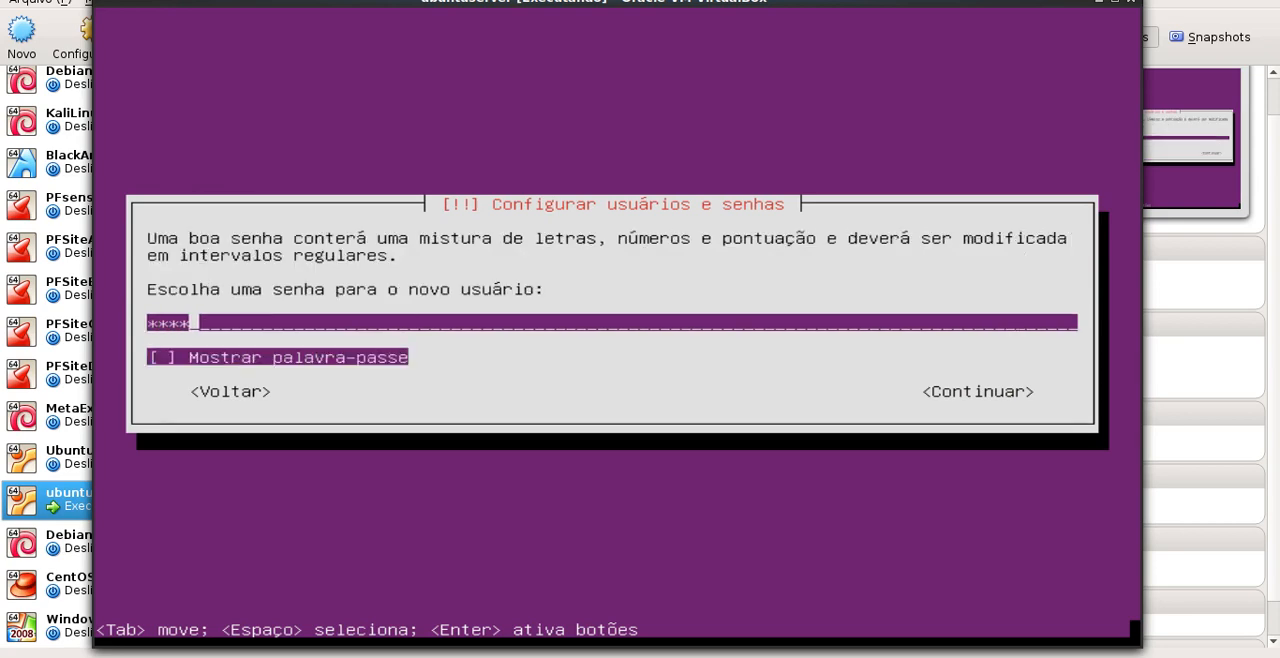
key("Return")
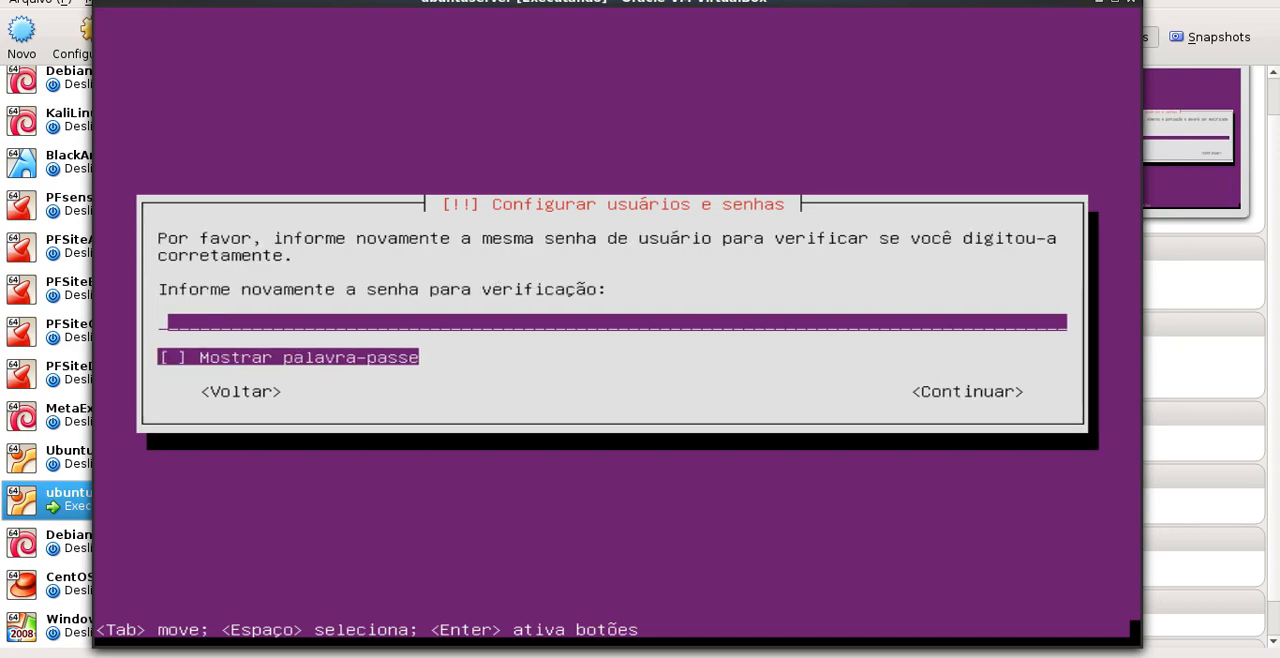
type("*******")
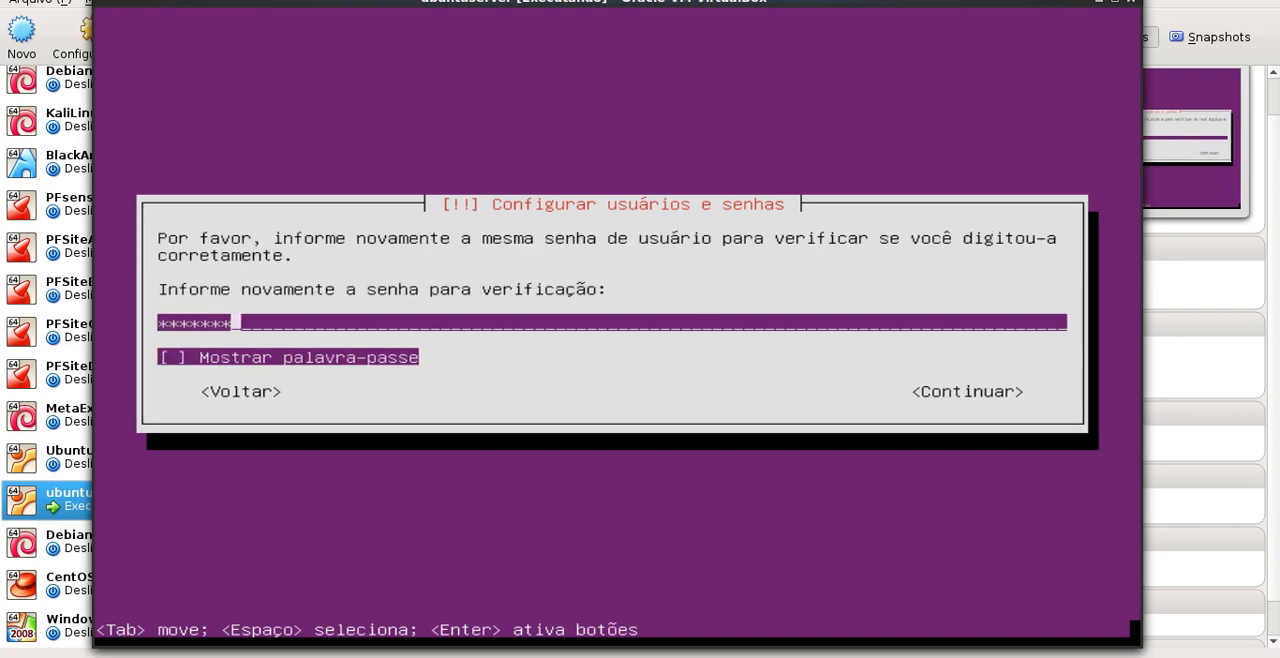
key("BackSpace")
key("BackSpace")
key("BackSpace")
key("BackSpace")
key("BackSpace")
key("BackSpace")
key("BackSpace")
type("**")
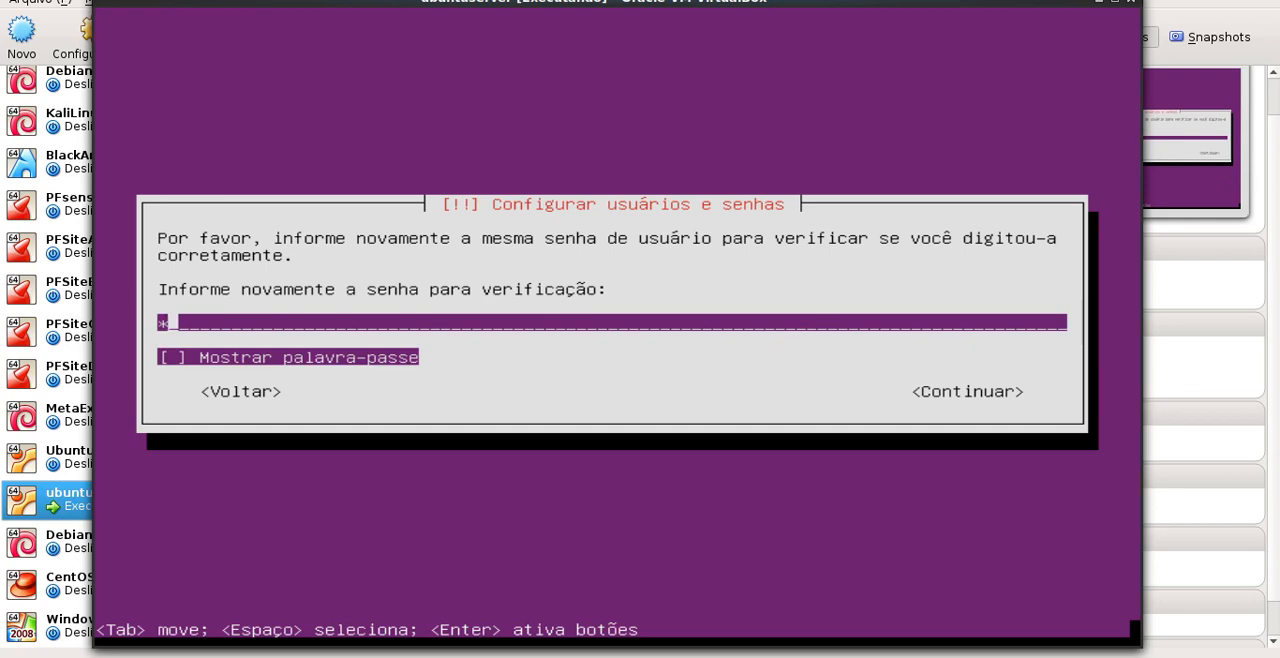
type("***********")
key("Return")
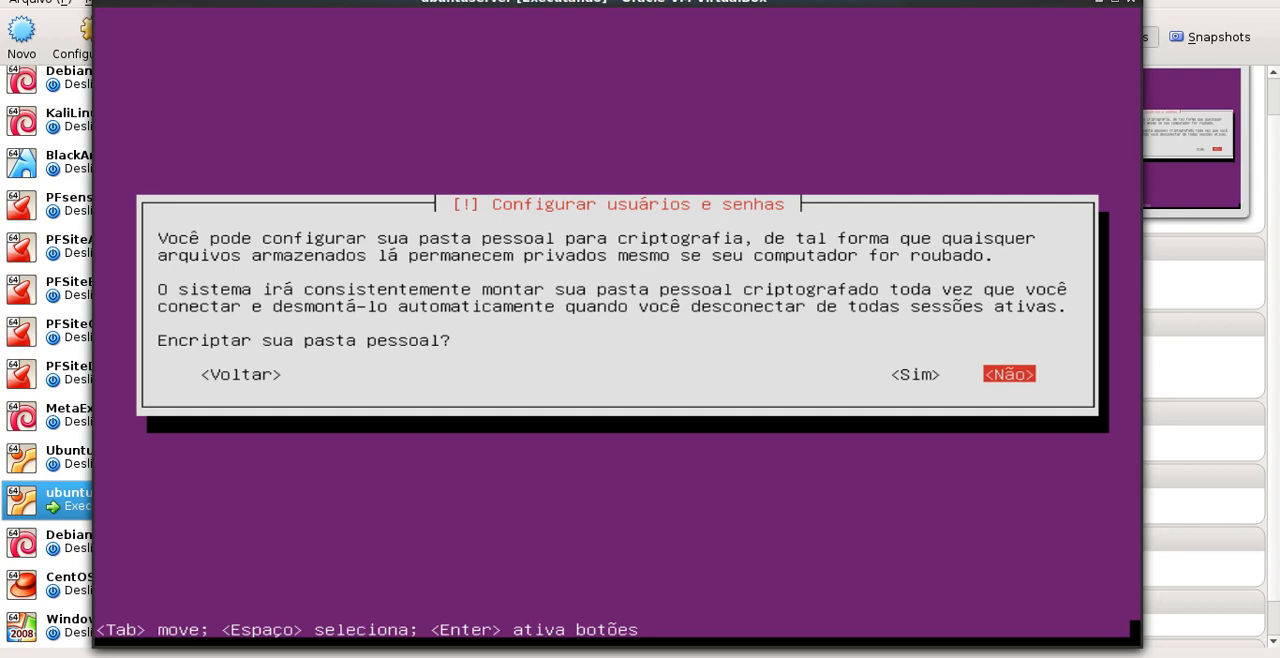
key("Return")
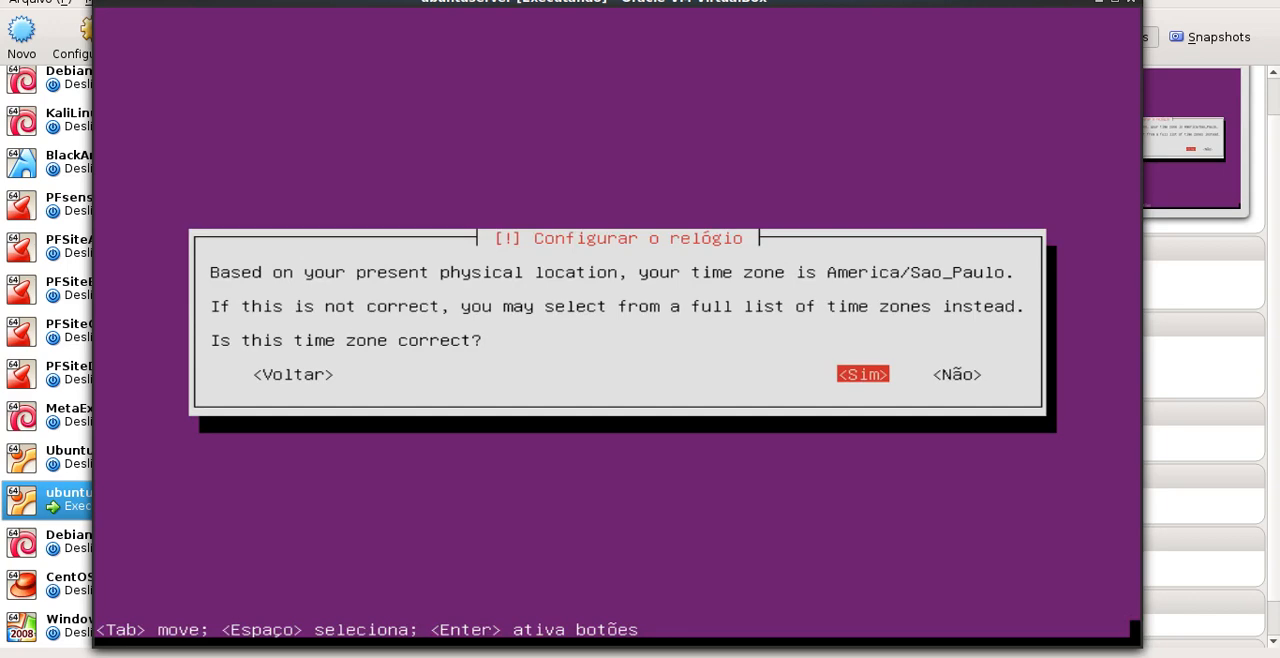
Accept the America/Sao_Paulo time zone and agree to unmount the partitions in use on /dev/sda
key("Return")
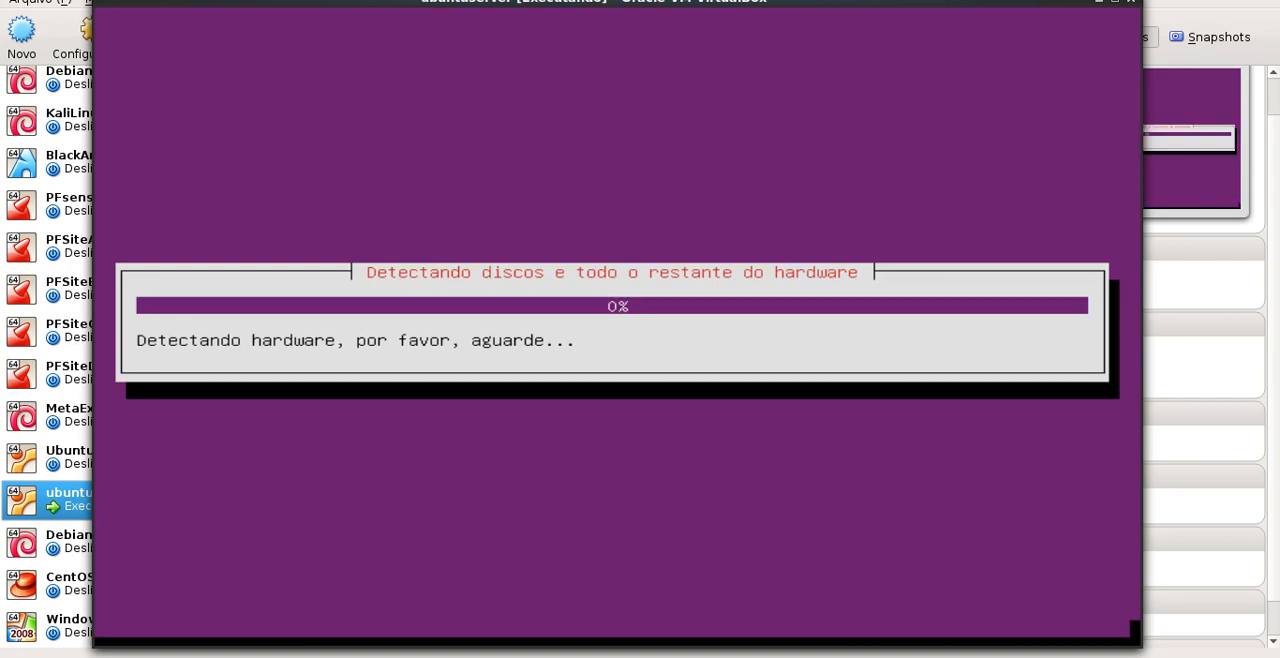
right_click(1081, 656)
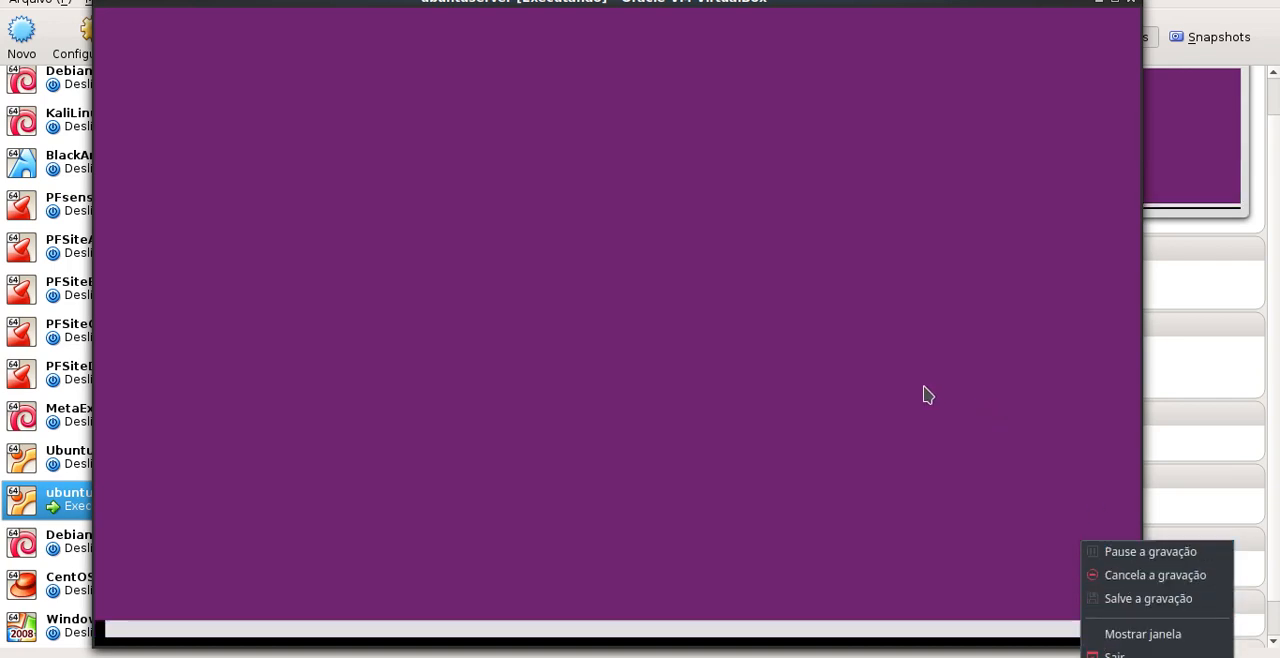
left_click(1117, 551)
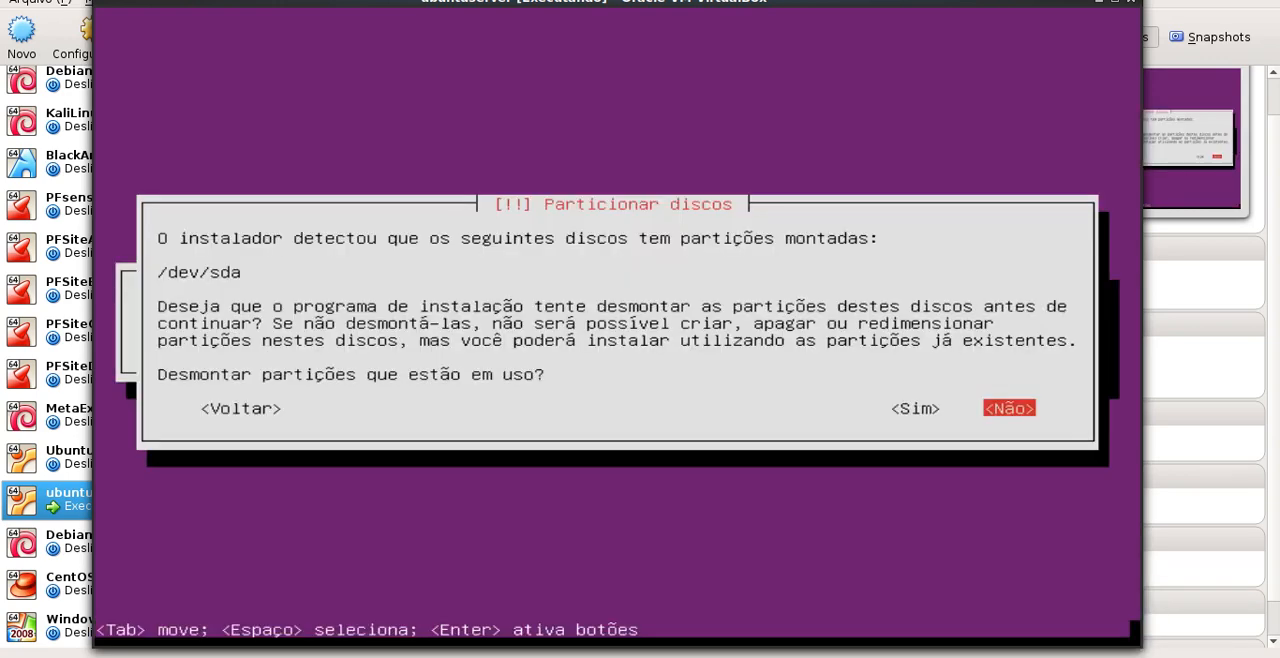
key("Left")
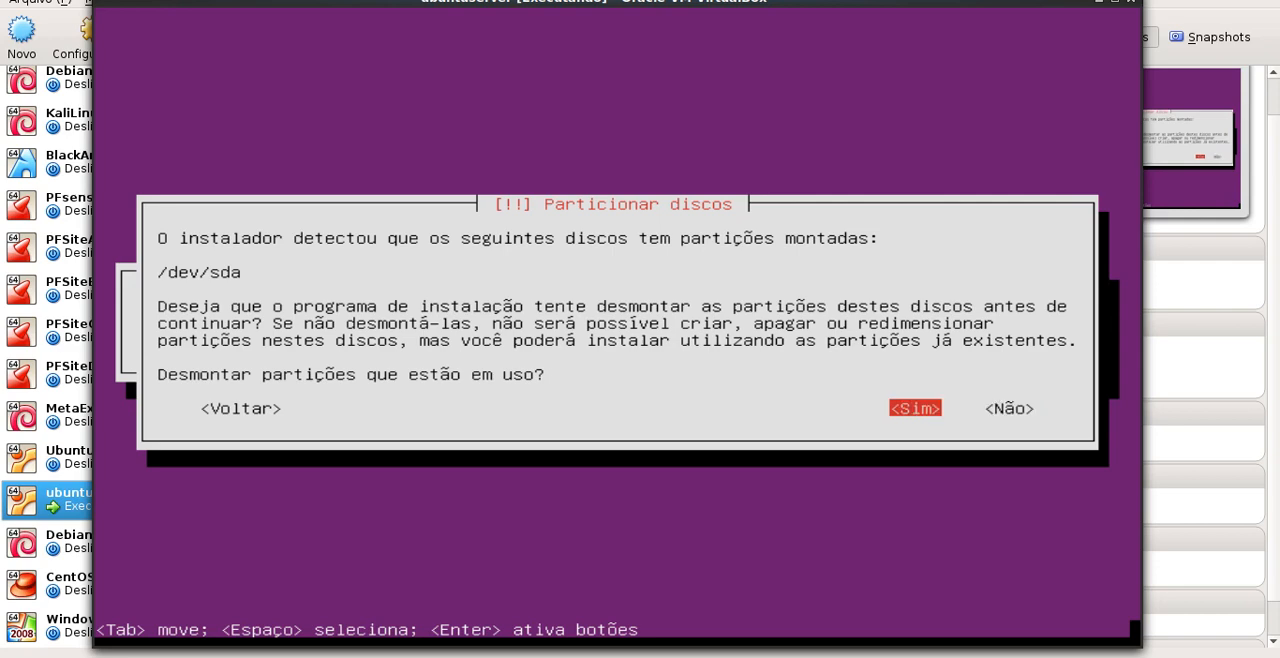
key("Return")
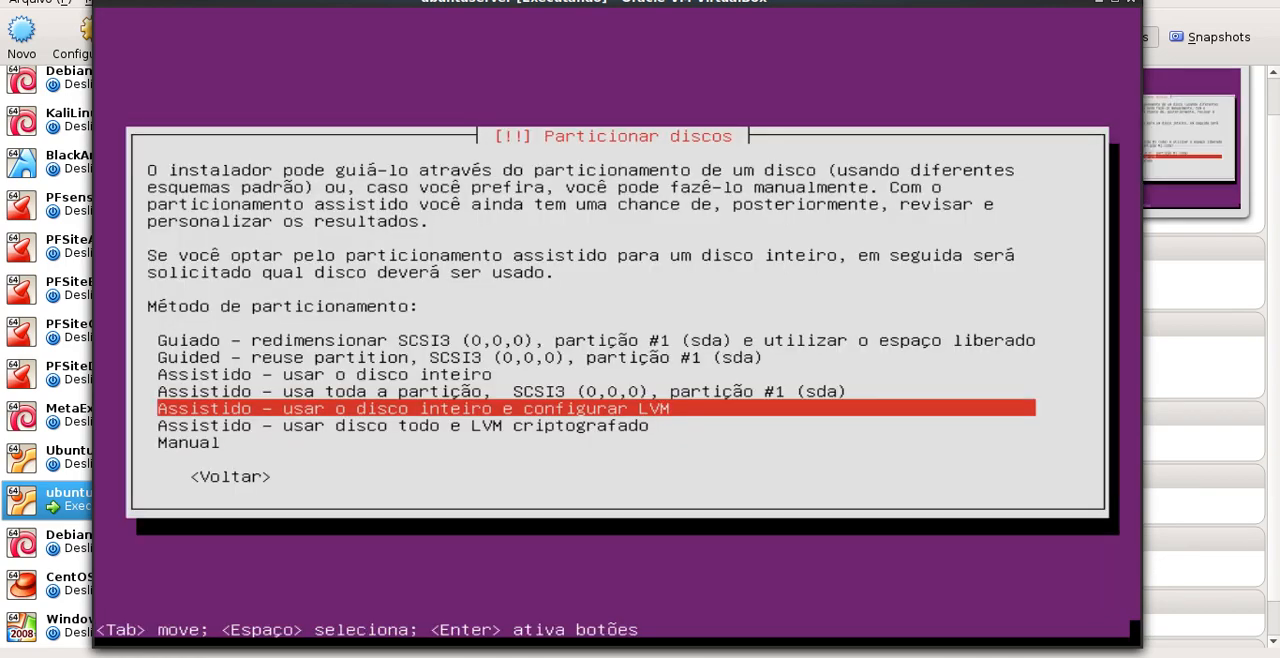
Choose the Manual partitioning method for the disk
key("Up")
key("Up")
key("Up")
key("Up")
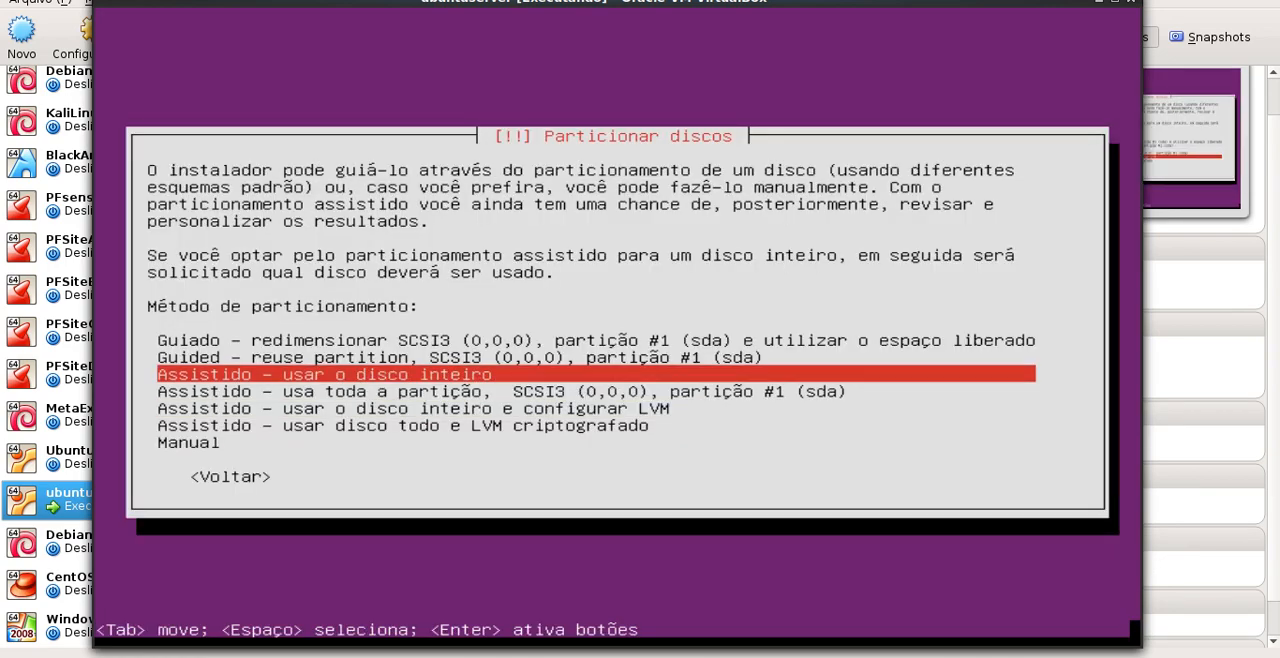
key("Down")
key("Down")
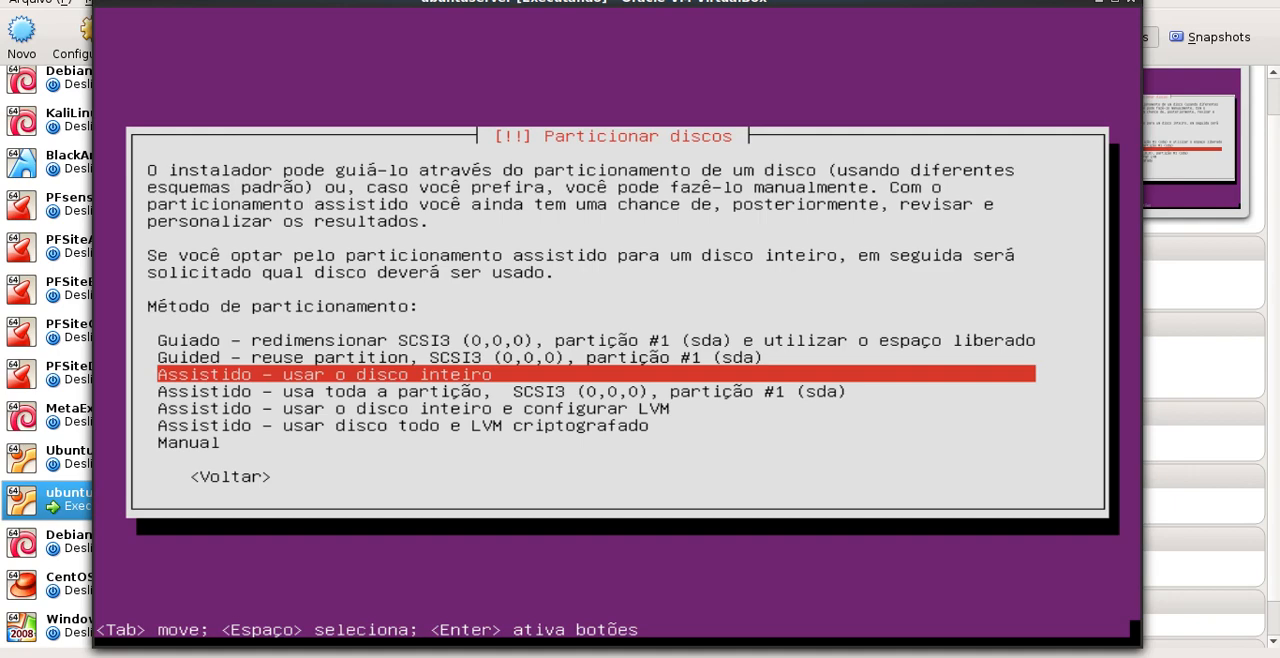
key("Down")
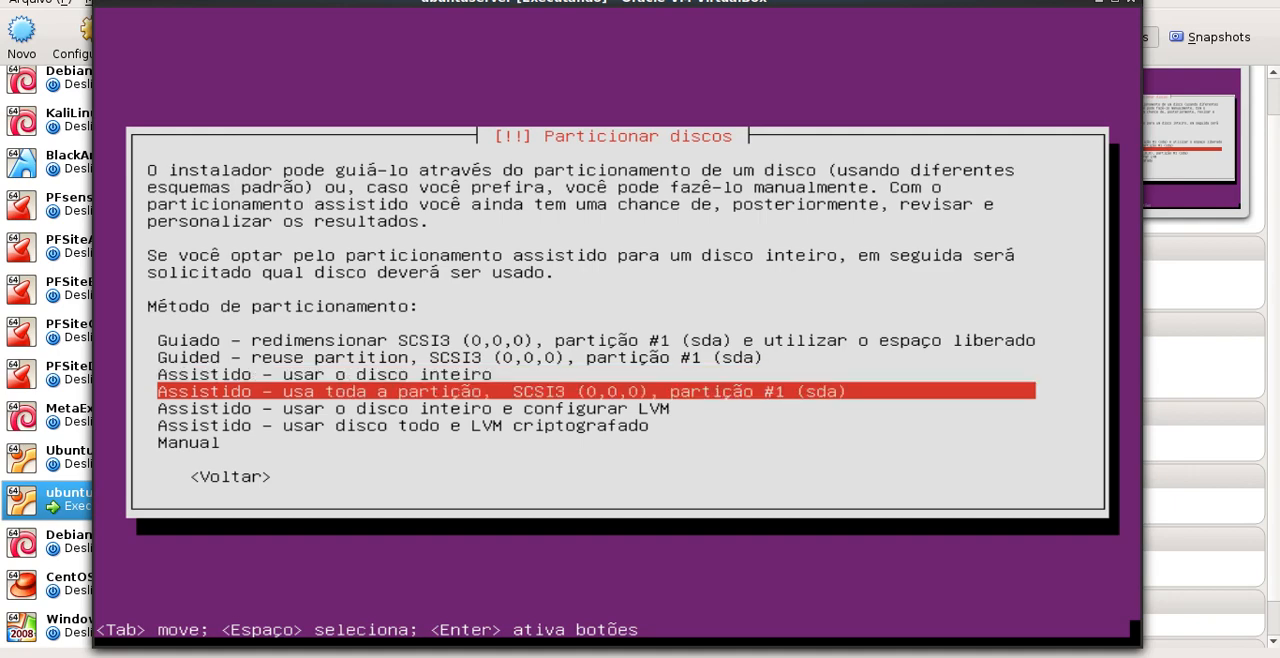
key("Down")
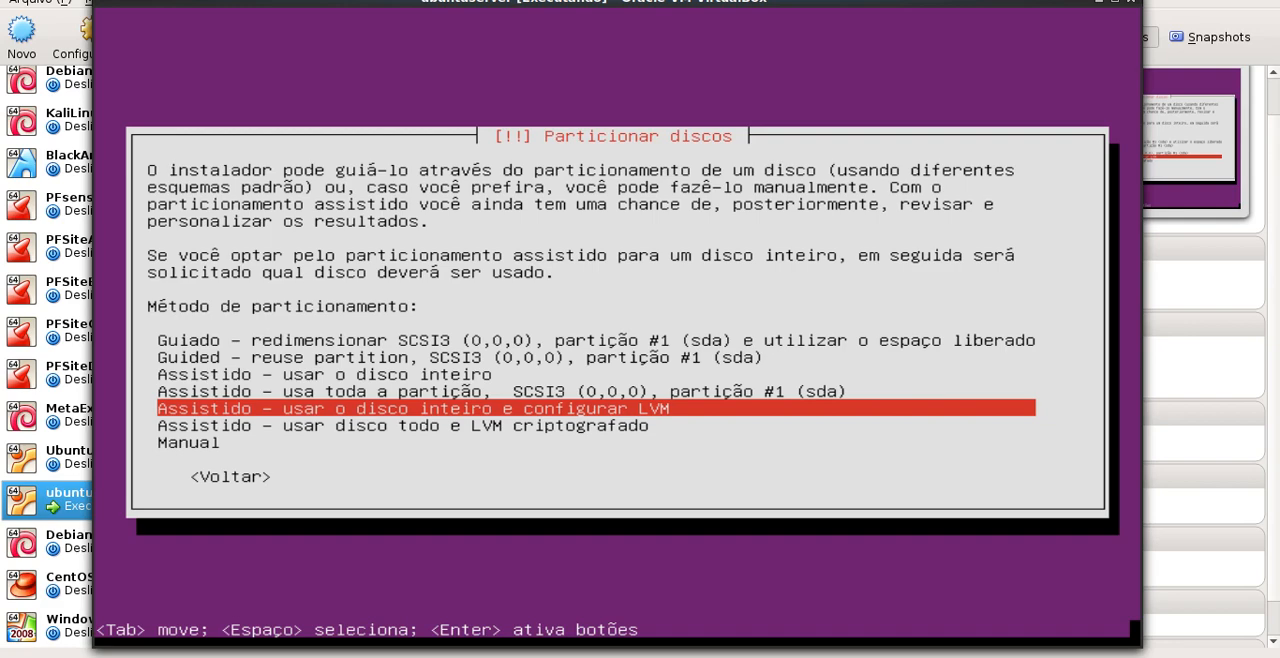
key("Down")
key("Down")
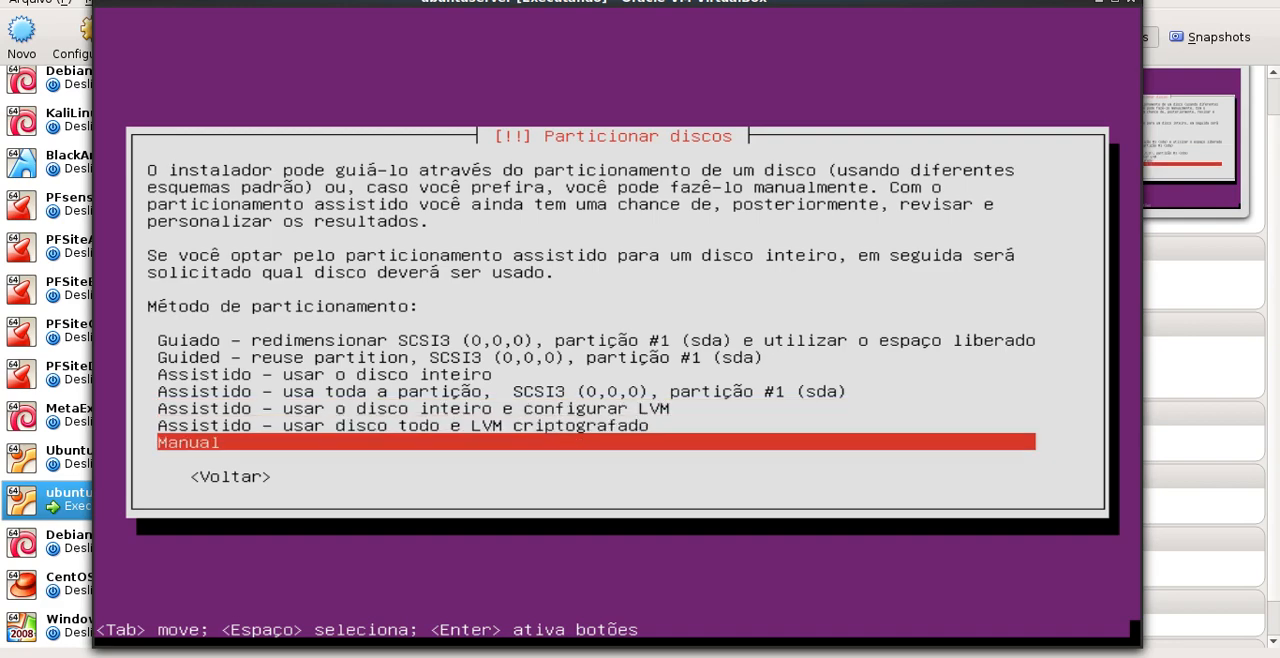
key("Return")
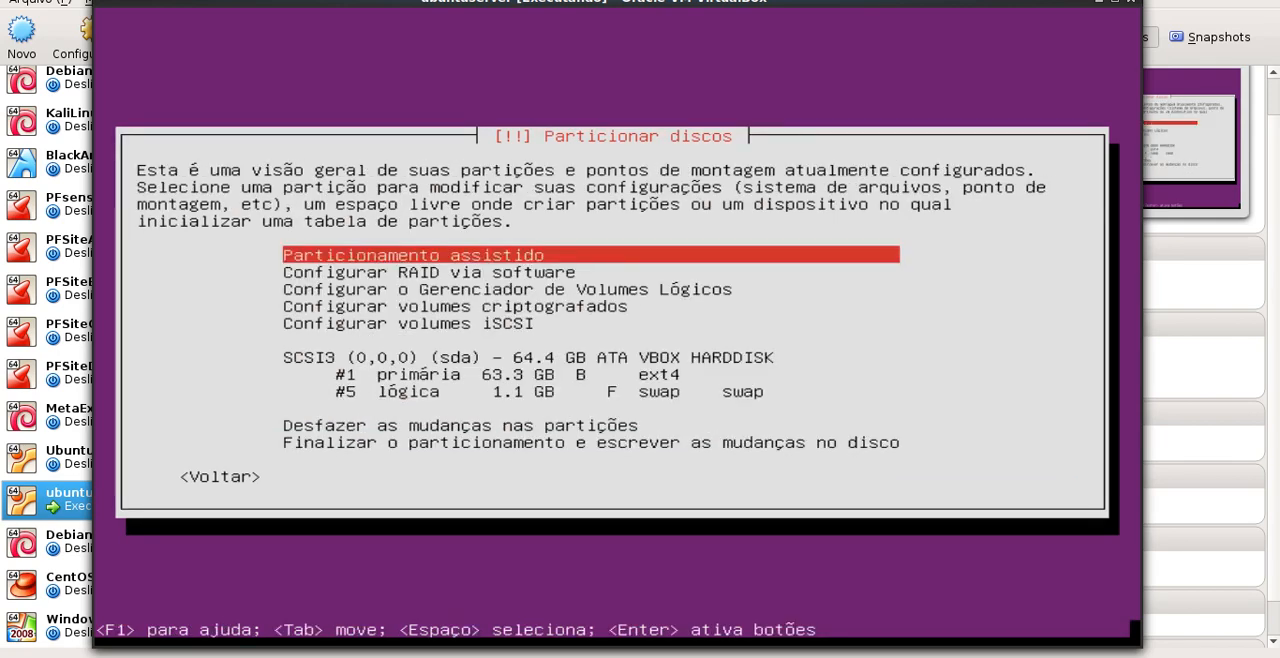
Delete the existing primary ext4 partition #1 from the sda disk
key("Down")
key("Down")
key("Down")
key("Down")
key("Down")
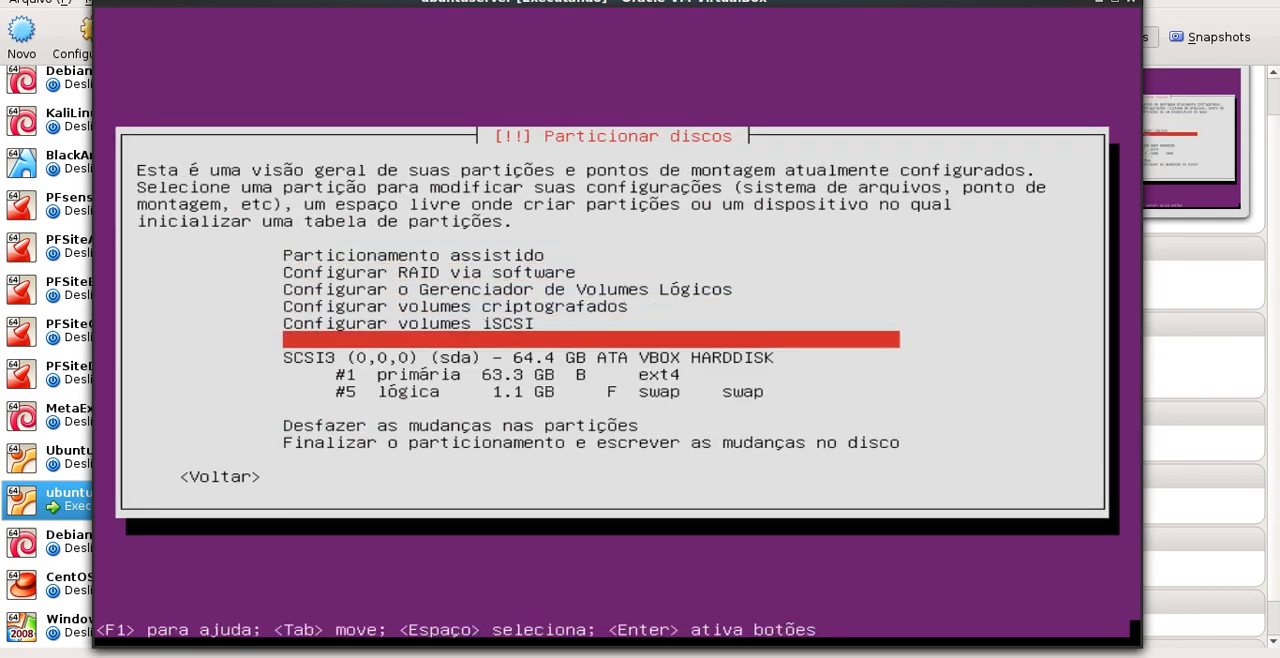
key("Down")
key("Down")
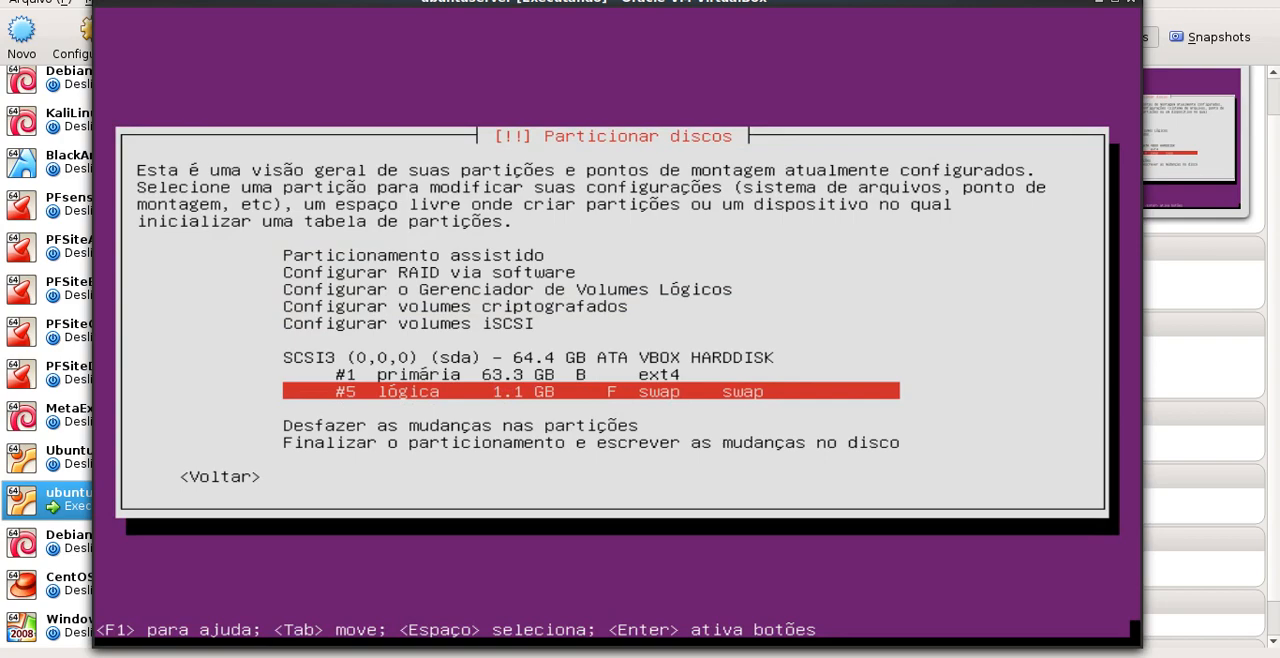
key("Up")
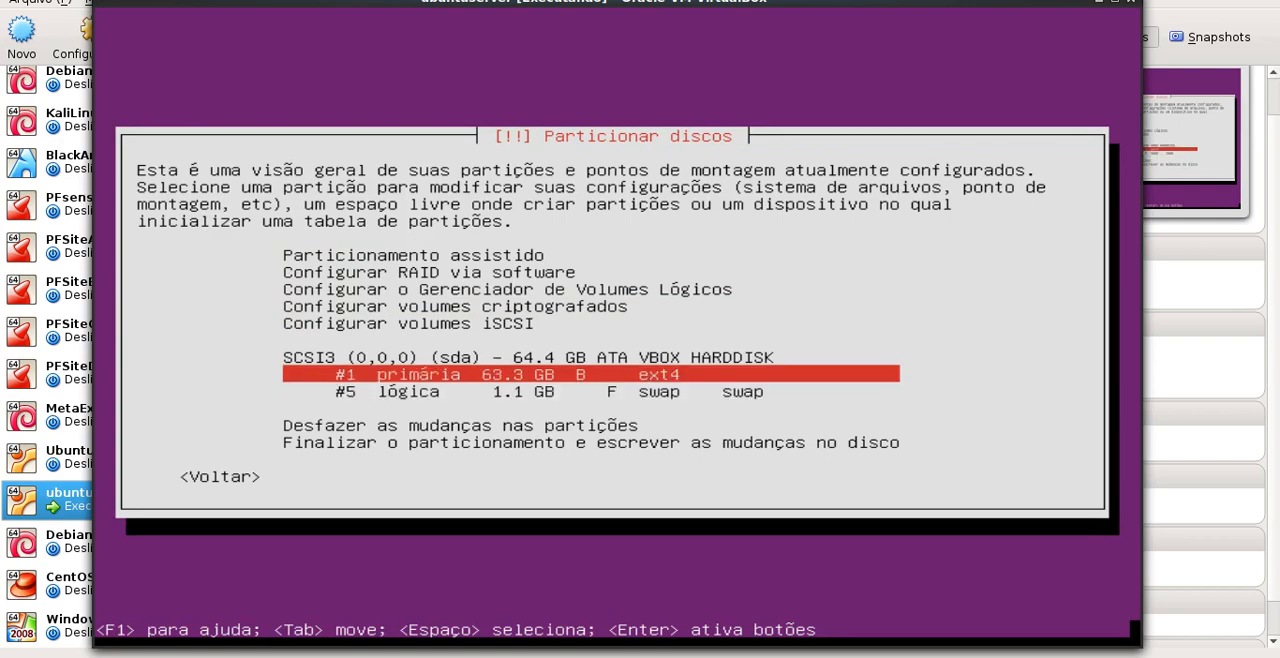
key("Return")
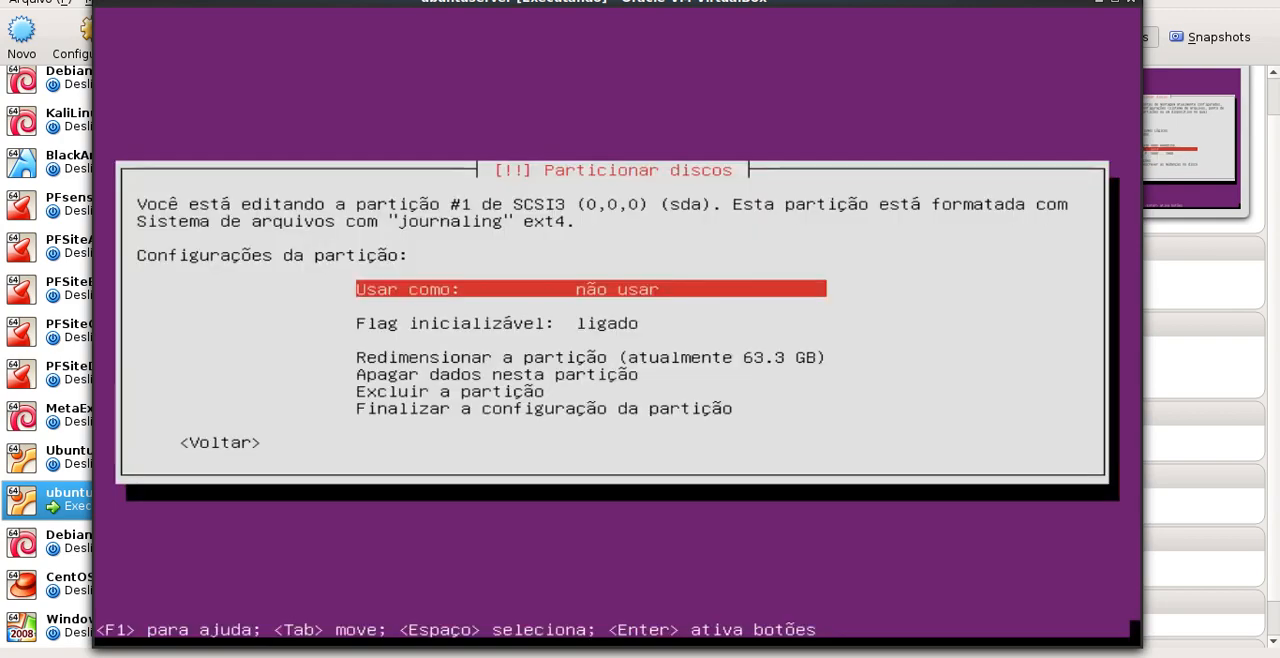
key("Down")
key("Down")
key("Down")
Delete the existing logical swap partition #5 from the sda disk
key("Down")
key("Return")
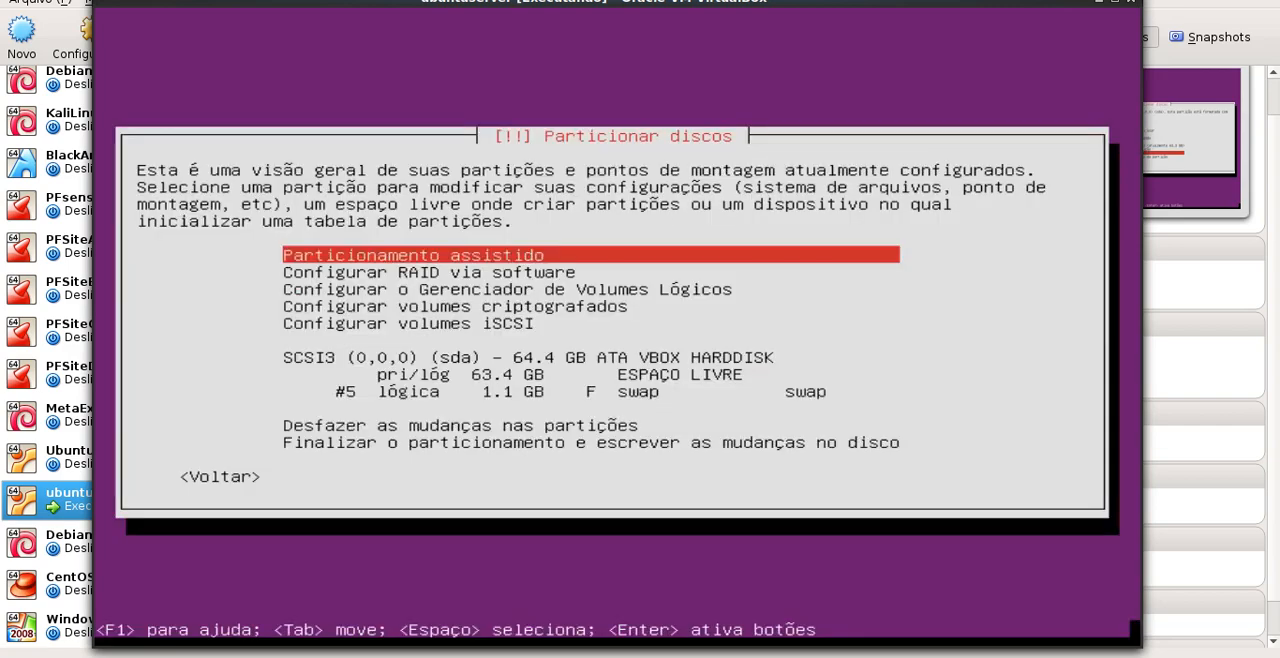
key("Down")
key("Down")
key("Down")
key("Down")
key("Down")
key("Down")
Start a new partition in the disk's free space and set its size to 4 GB
key("Down")
key("Return")
key("Down")
key("Down")
key("Down")
key("Down")
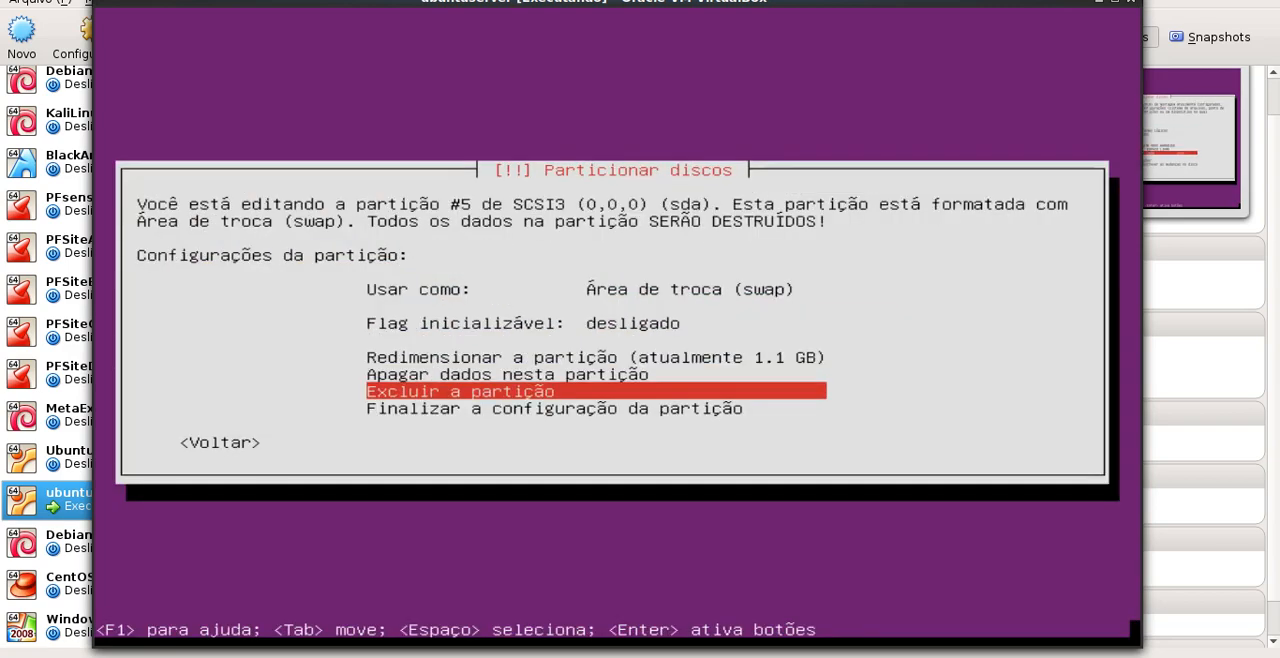
key("Return")
key("Down")
key("Down")
key("Down")
key("Down")
key("Down")
key("Down")
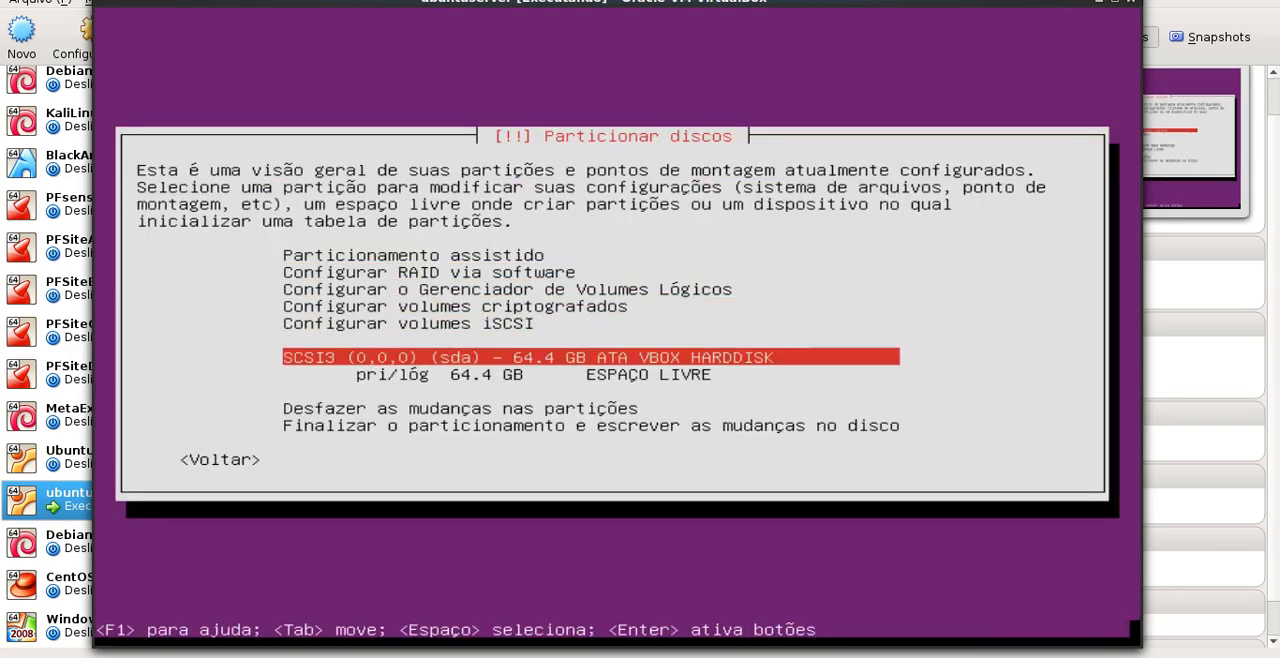
key("Return")
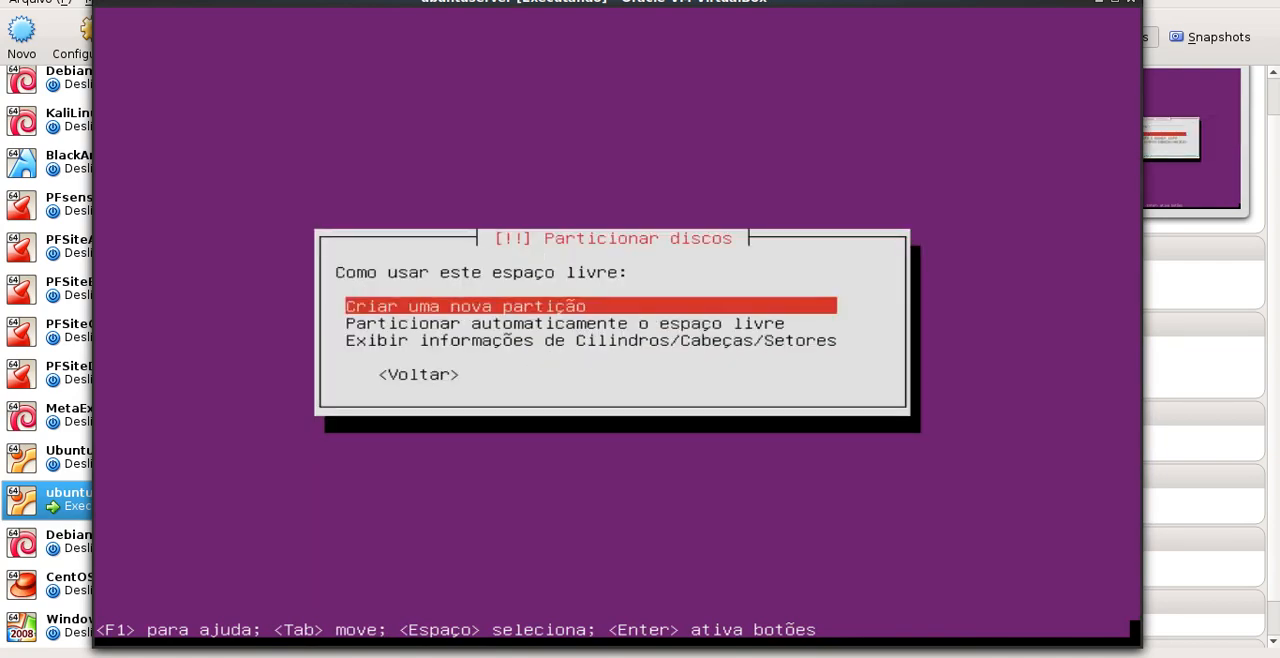
key("Return")
key("Left")
key("Left")
key("Left")
key("Left")
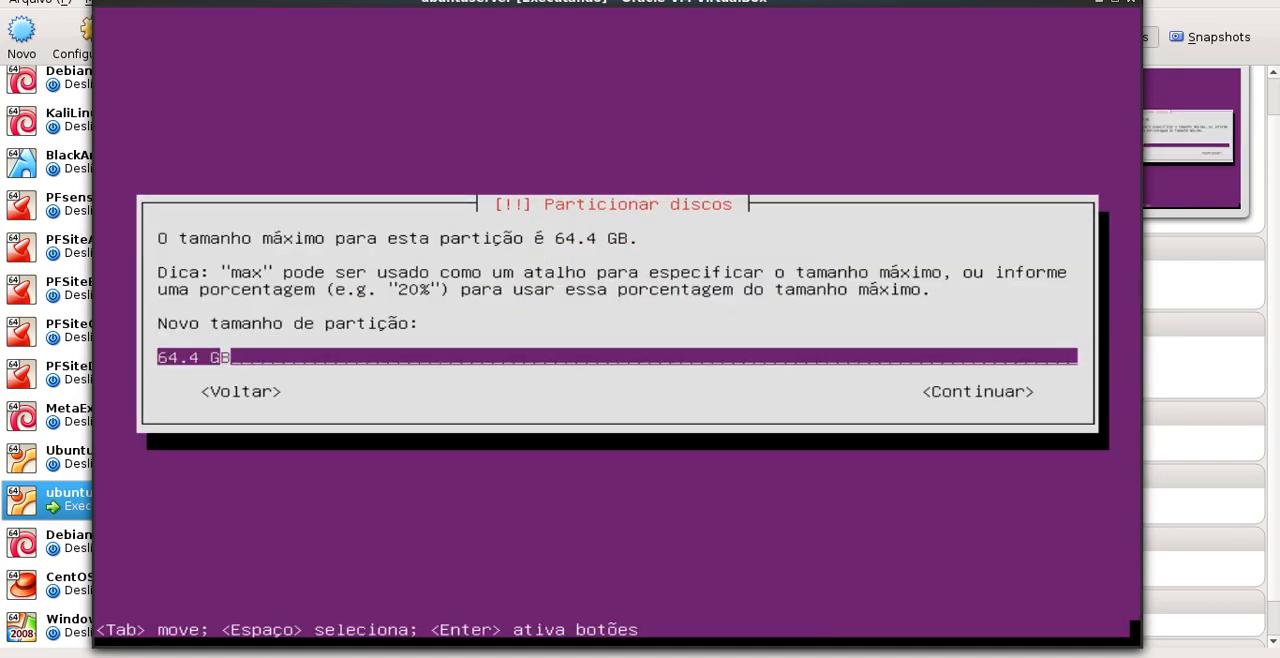
key("BackSpace")
key("BackSpace")
key("BackSpace")
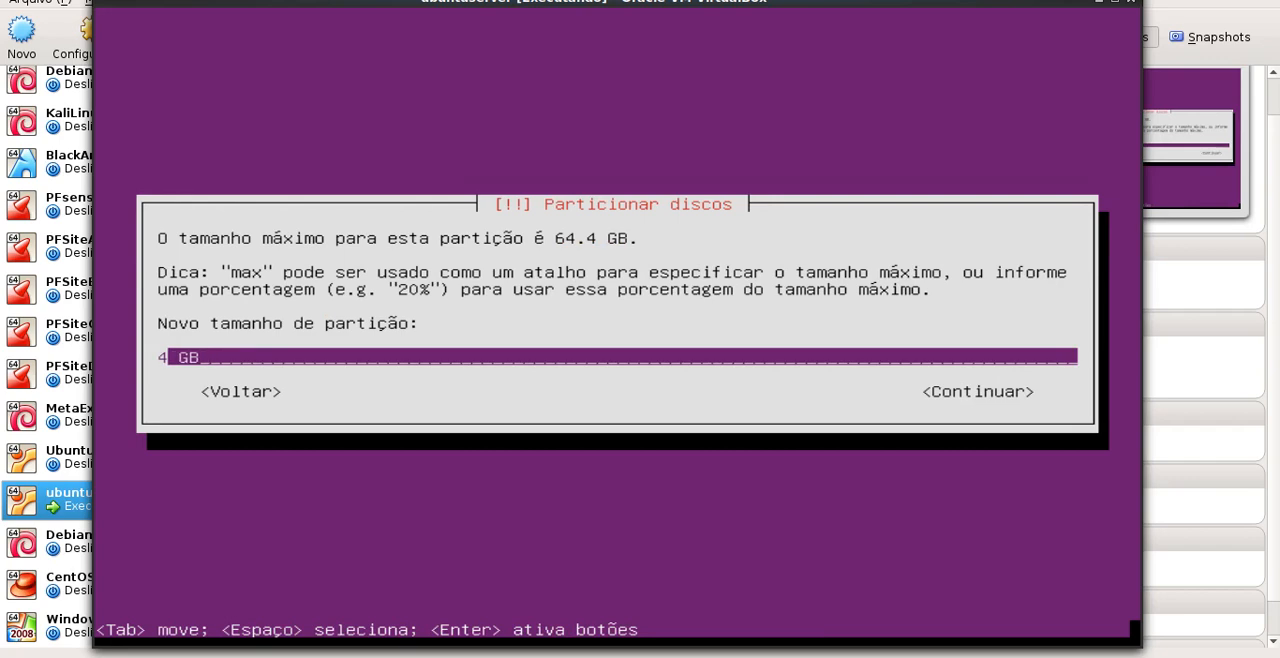
key("Tab")
key("Return")
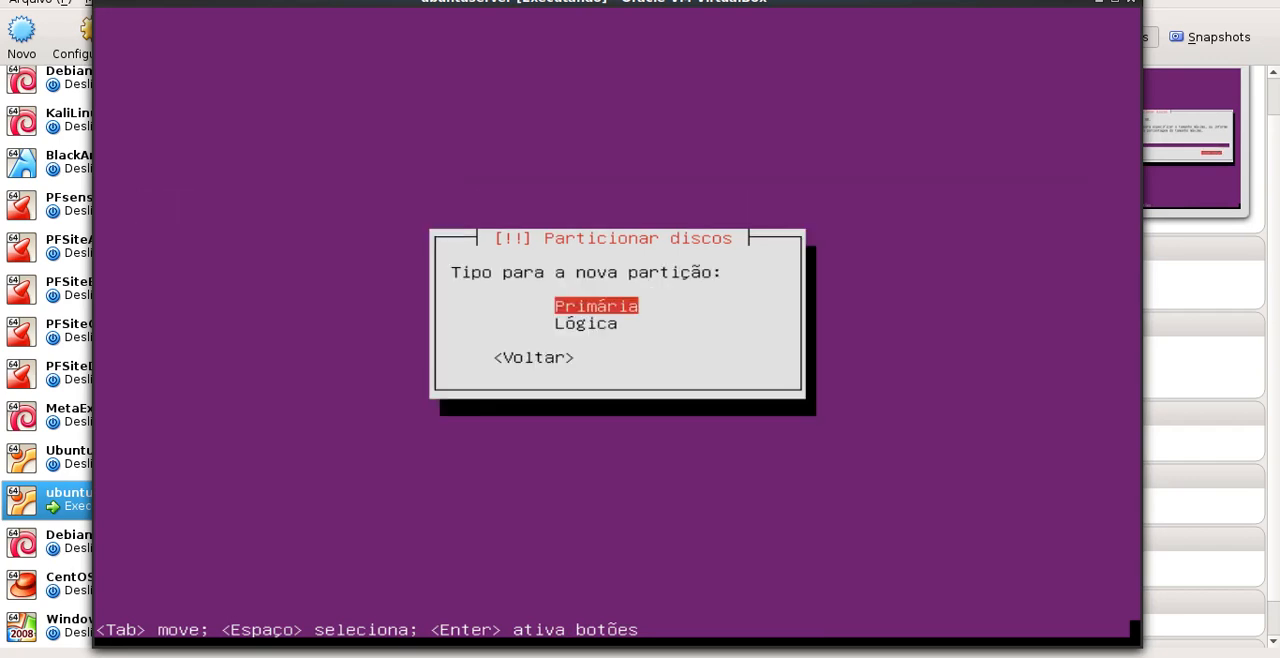
Make the new 4 GB partition logical and place it at the end of the available space
key("Down")
key("Return")
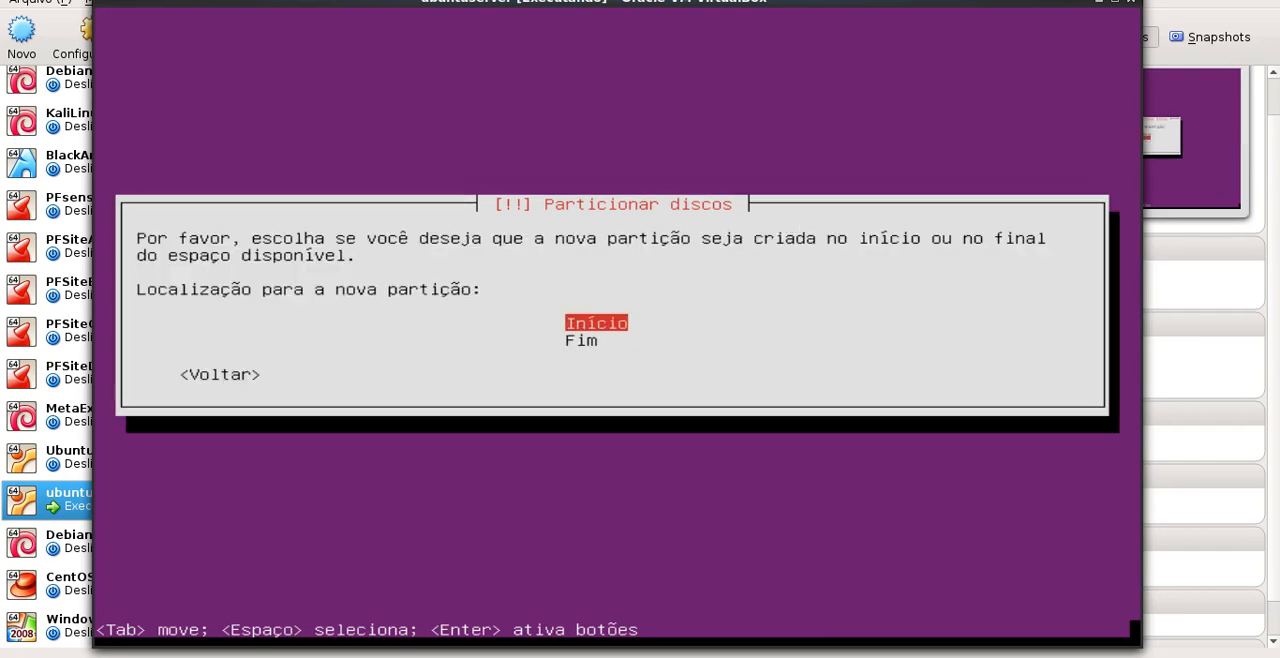
key("Down")
key("Return")
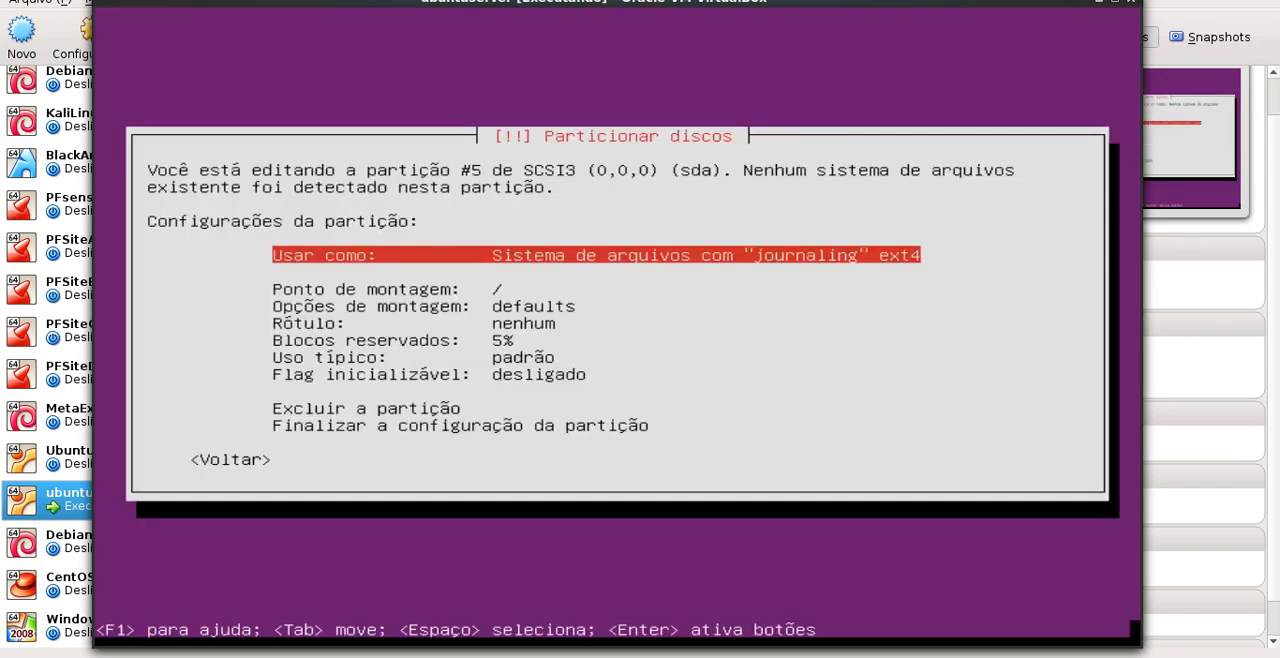
Set the new logical partition to be used as swap area and finish its configuration
key("Down")
key("Down")
key("Up")
key("Up")
key("Return")
key("Down")
key("Down")
key("Down")
key("Down")
key("Down")
key("Down")
key("Down")
key("Down")
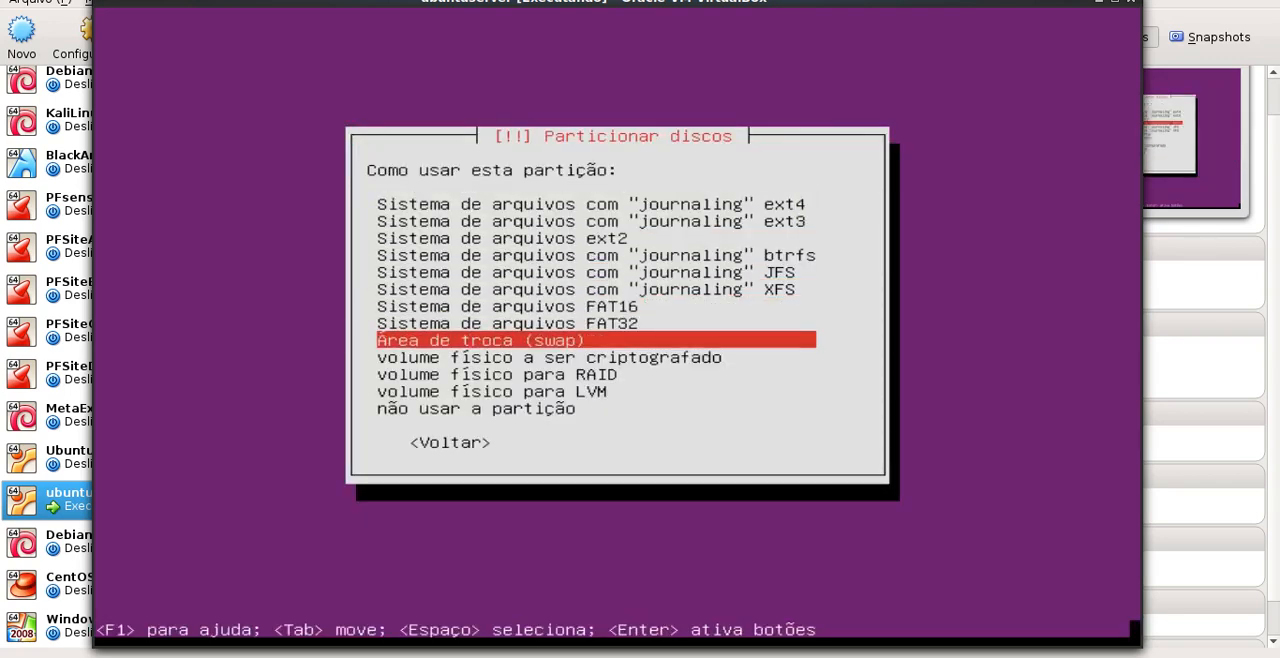
key("Return")
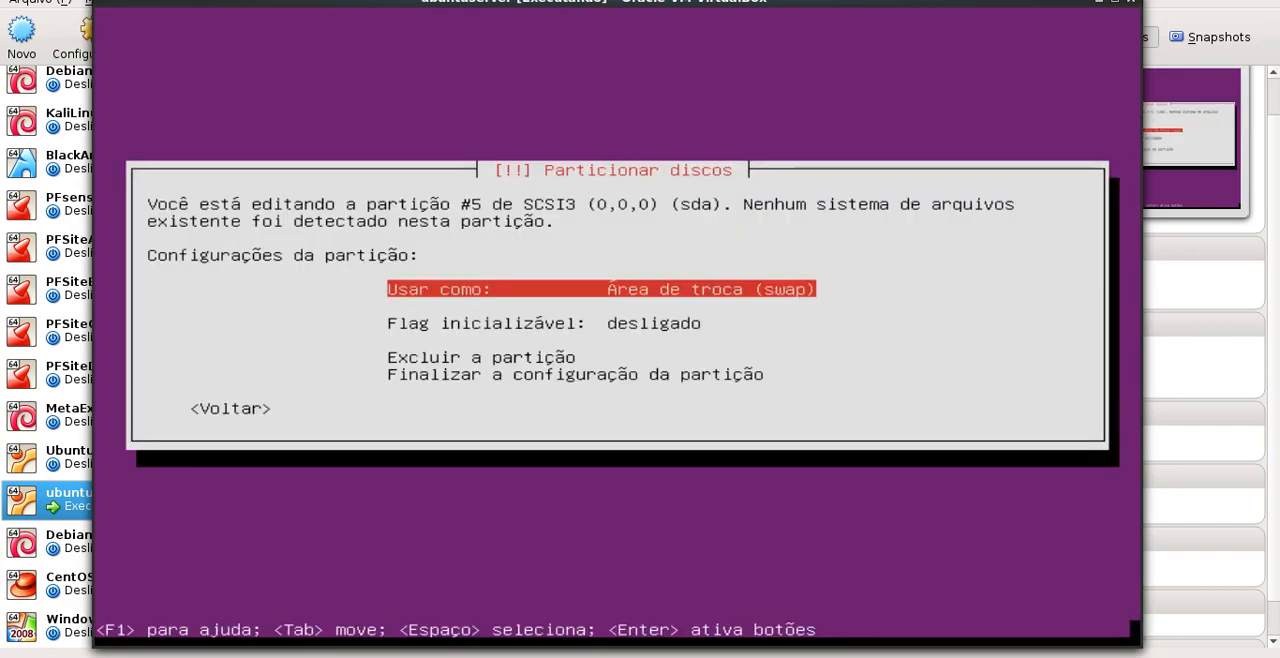
key("Down")
key("Down")
key("Down")
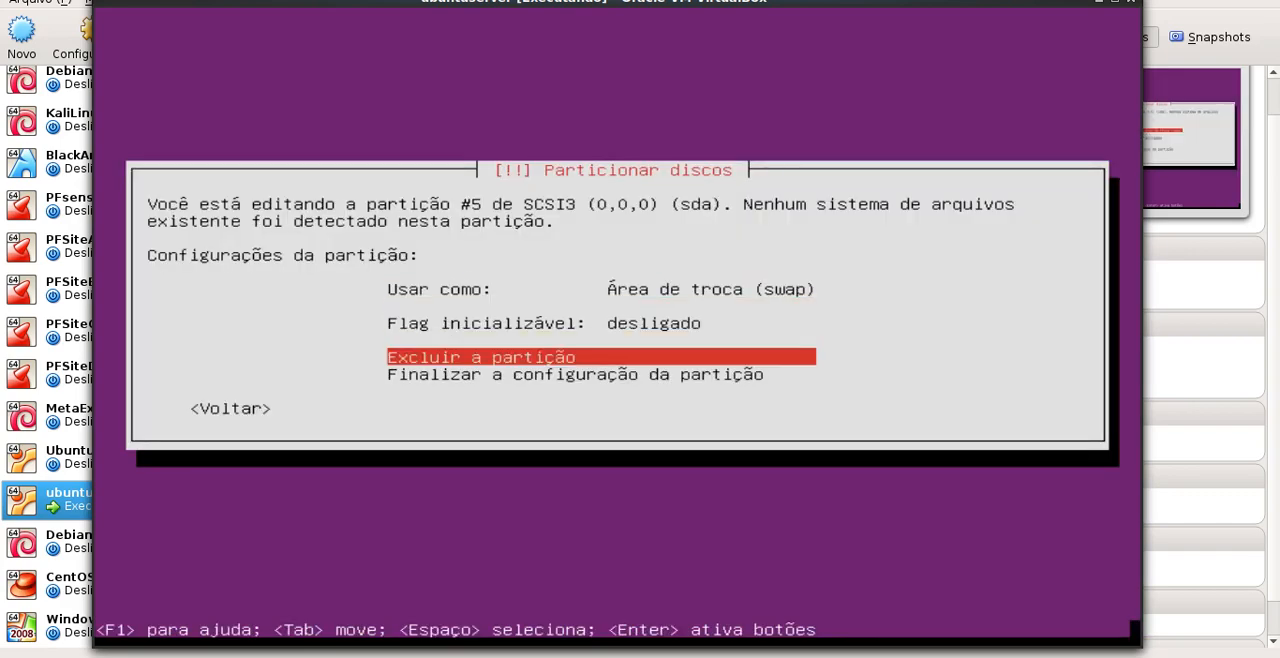
key("Return")
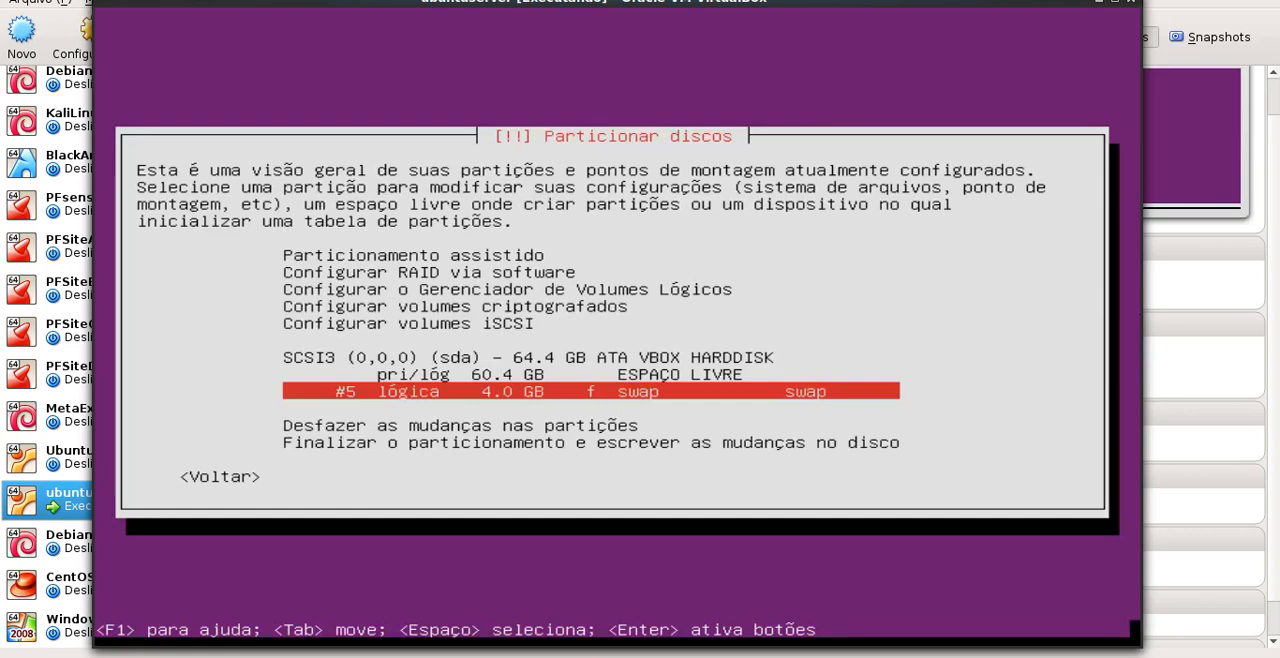
Start another new partition in the remaining free space and set its size to 30.4 GB
key("Up")
key("Return")
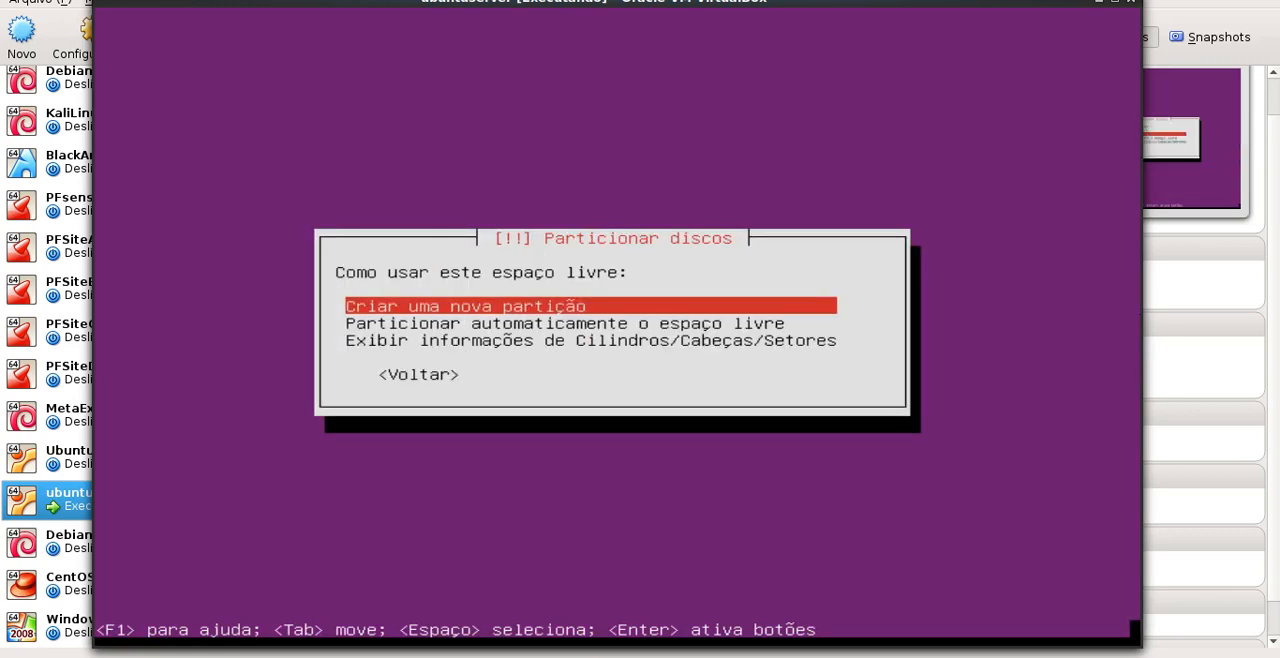
key("Return")
key("Left")
key("Left")
key("Left")
key("Left")
key("Left")
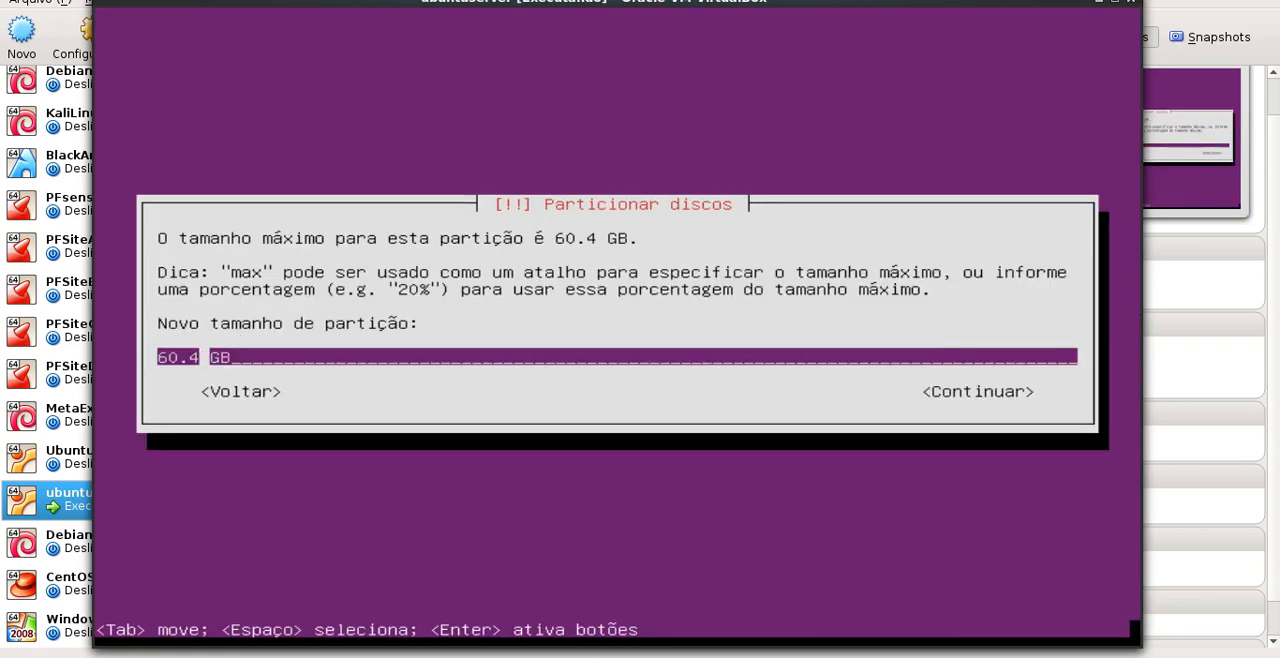
key("Left")
key("BackSpace")
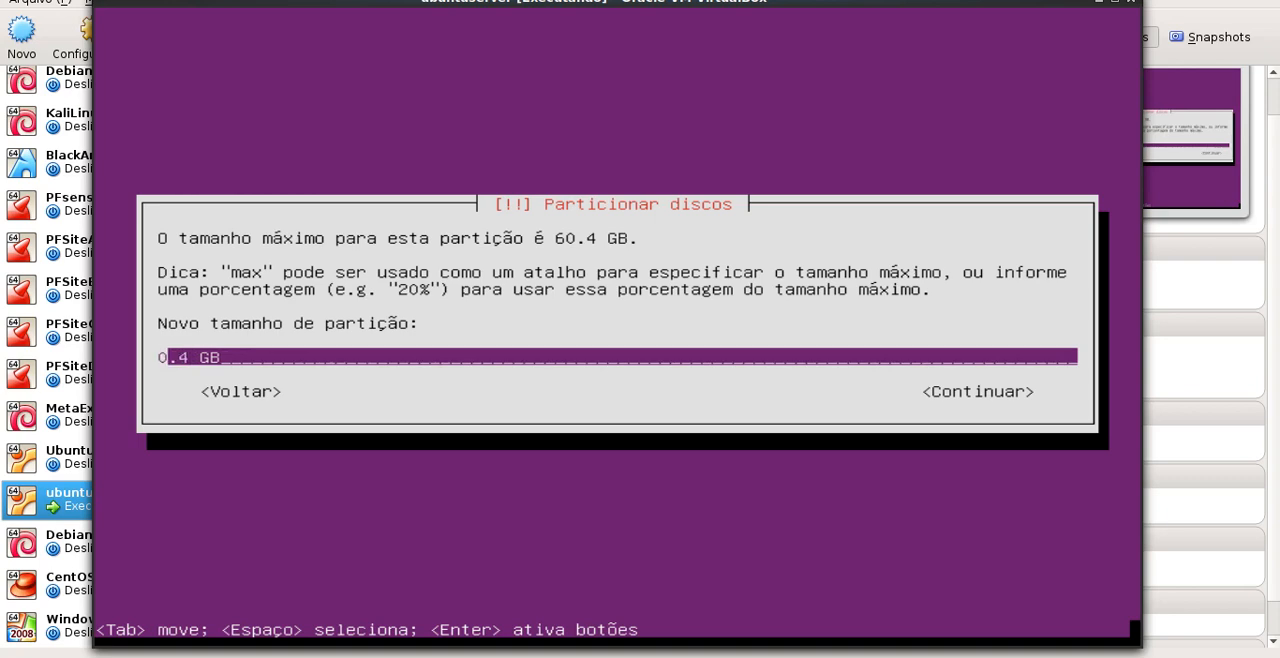
type("3")
key("Tab")
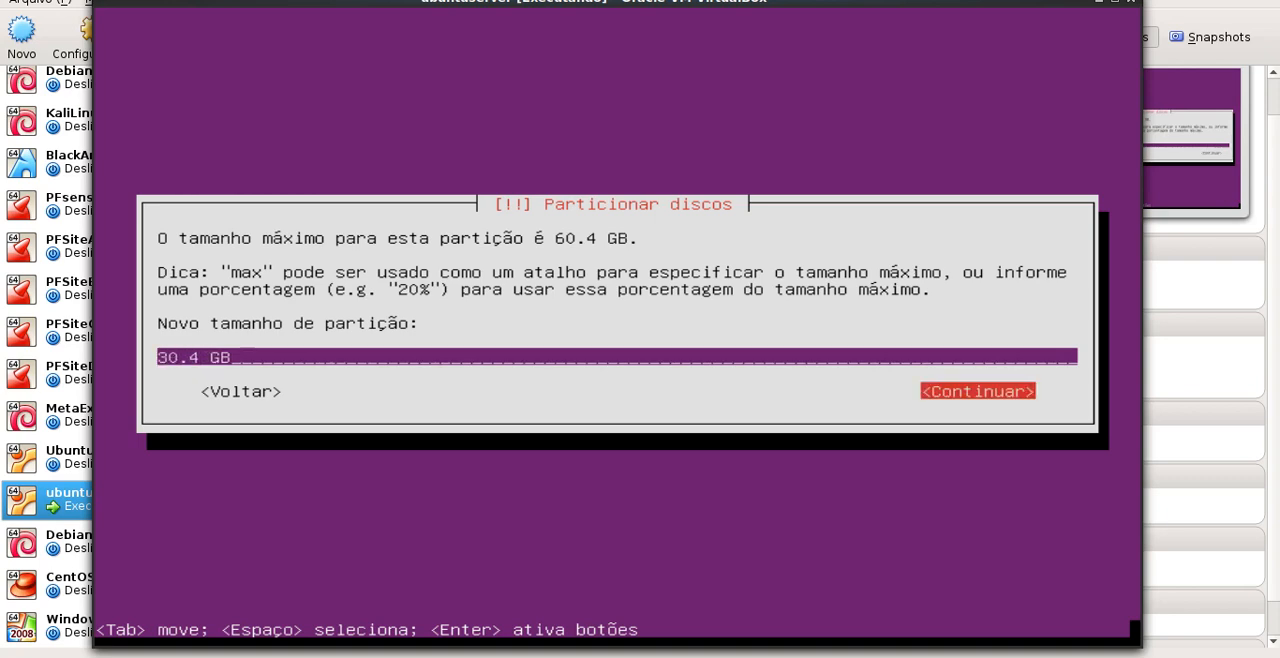
key("Return")
key("Return")
Make the 30.4 GB partition primary and place it at the beginning of the available space
key("Down")
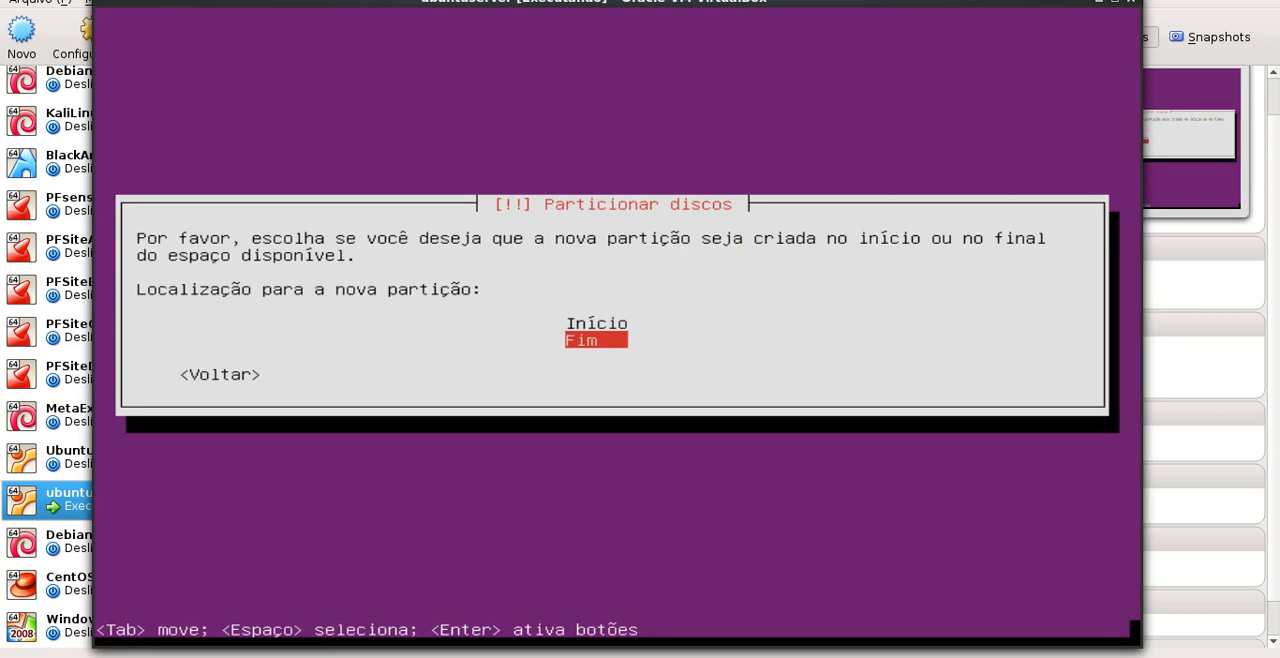
key("Up")
key("Return")
Finish configuring the primary partition, keeping the ext4 file system and the / mount point
key("Down")
key("Down")
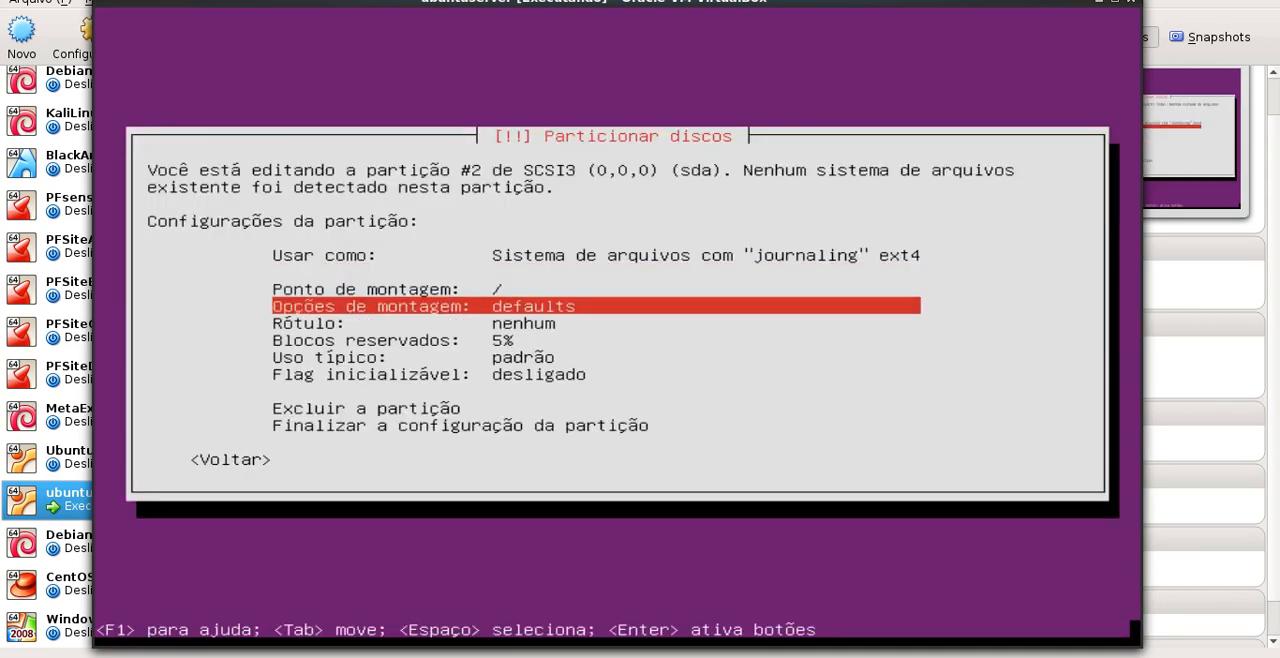
key("Down")
key("Down")
key("Down")
key("Down")
key("Down")
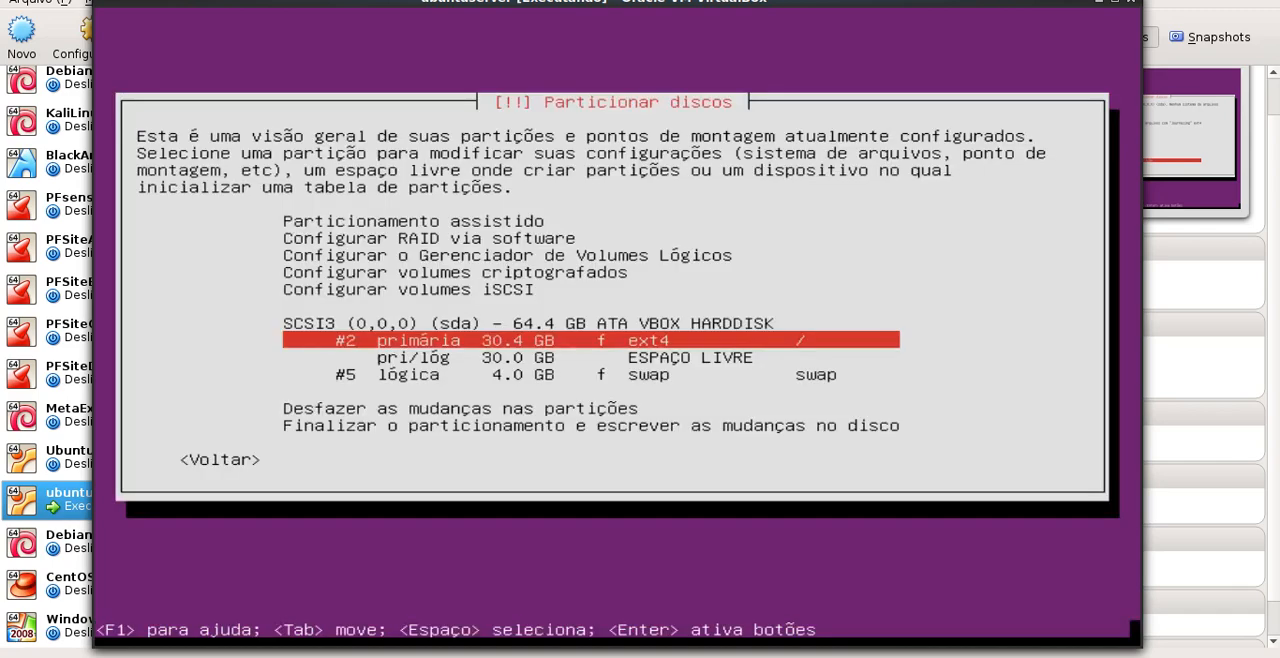
Replace the manual layout with guided partitioning that uses the entire SCSI3 (sda) disk
key("Down")
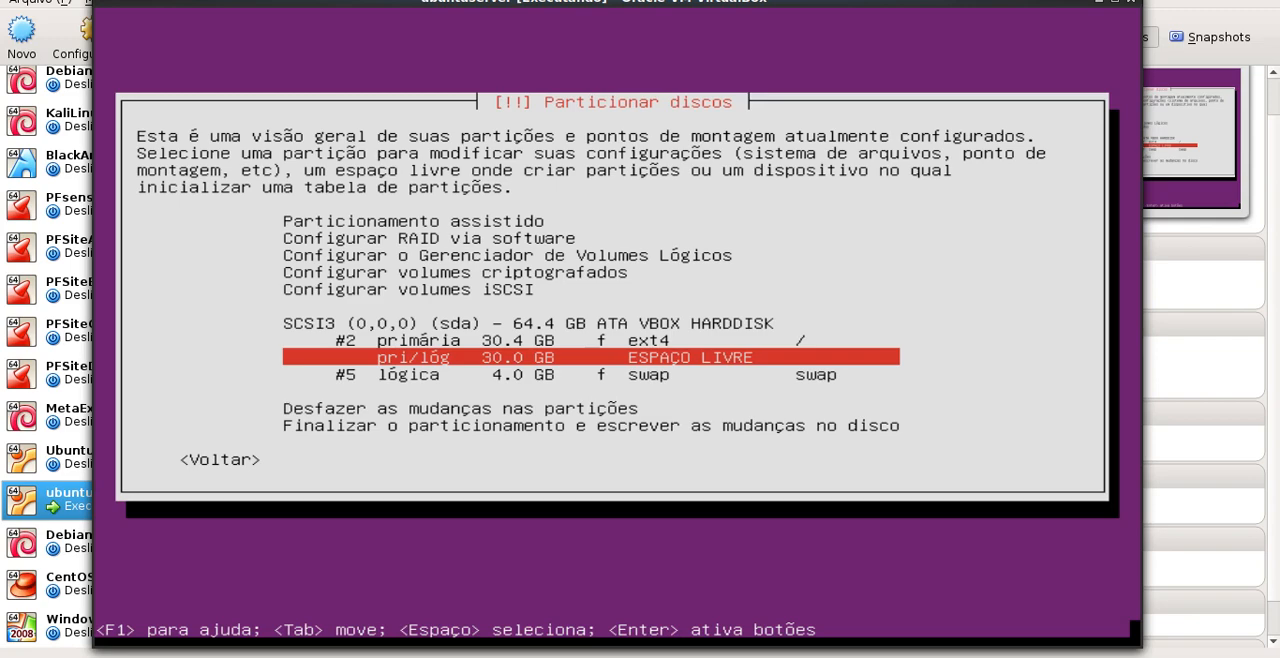
key("Up")
key("Up")
key("Up")
key("Up")
key("Up")
key("Up")
key("Up")
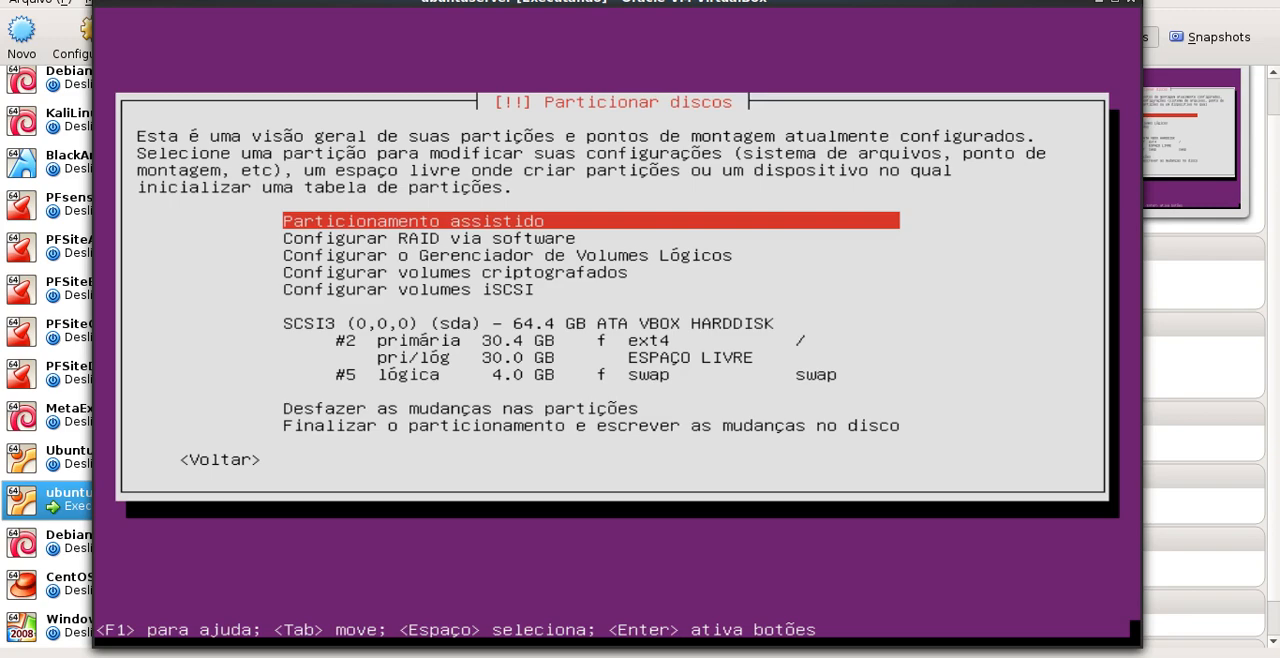
key("Return")
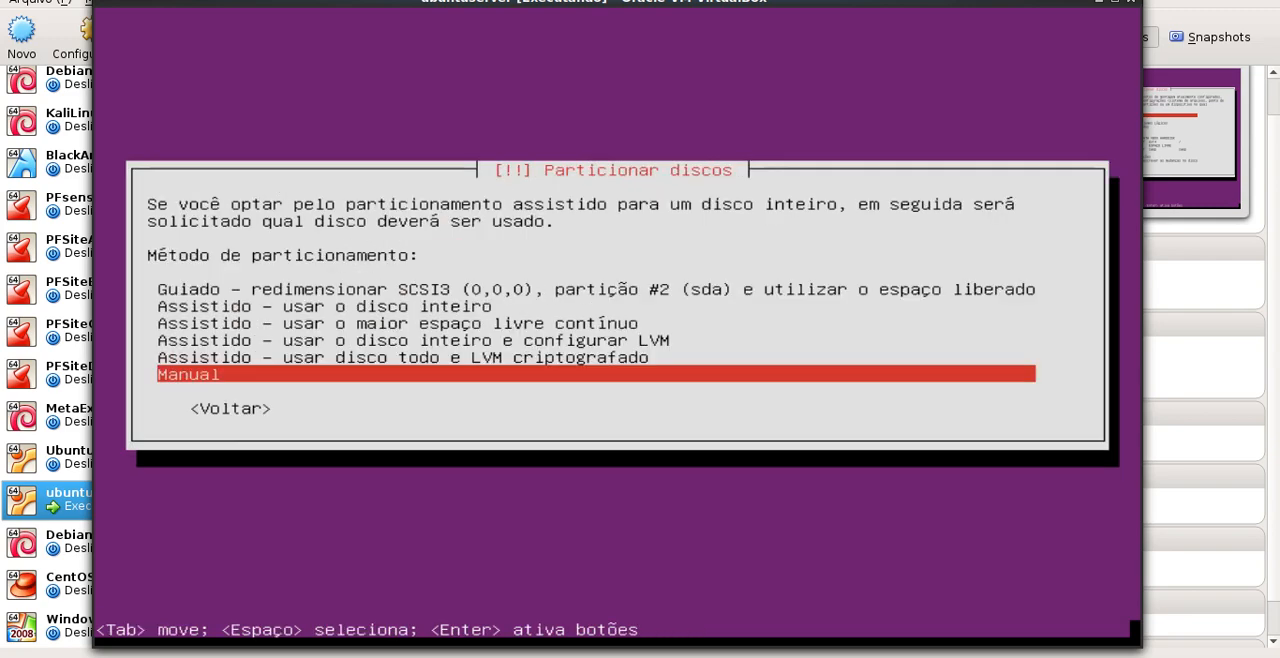
key("Up")
key("Up")
key("Up")
key("Up")
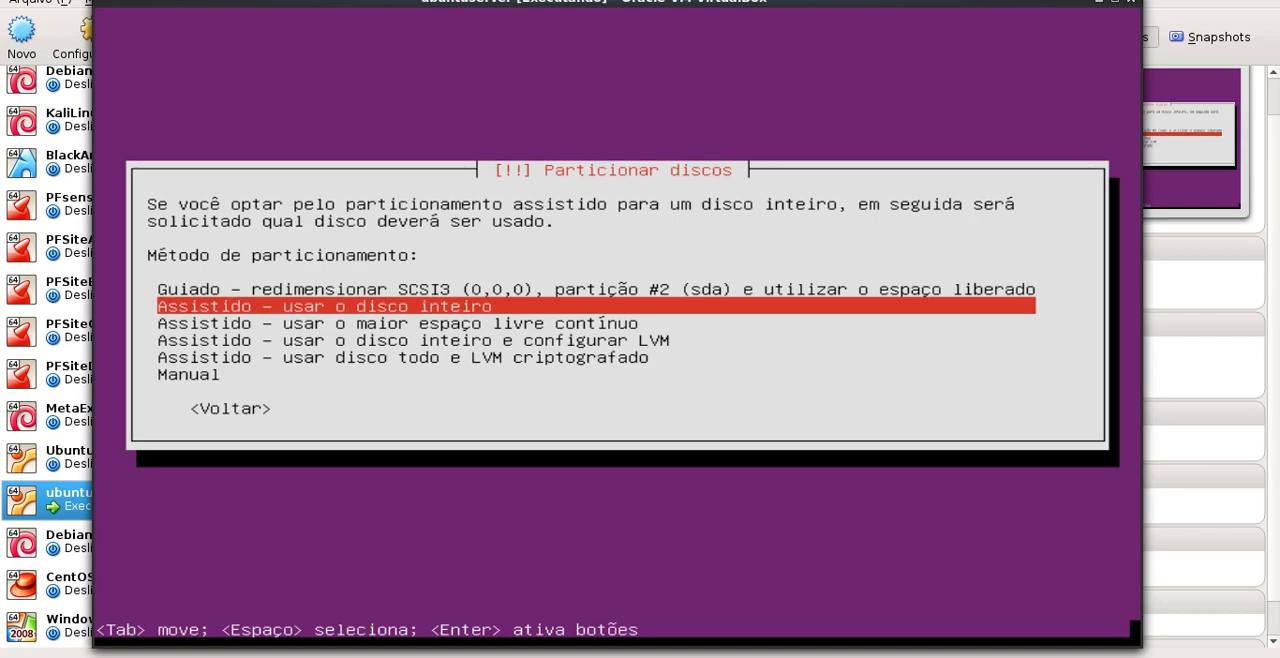
key("Return")
key("Return")
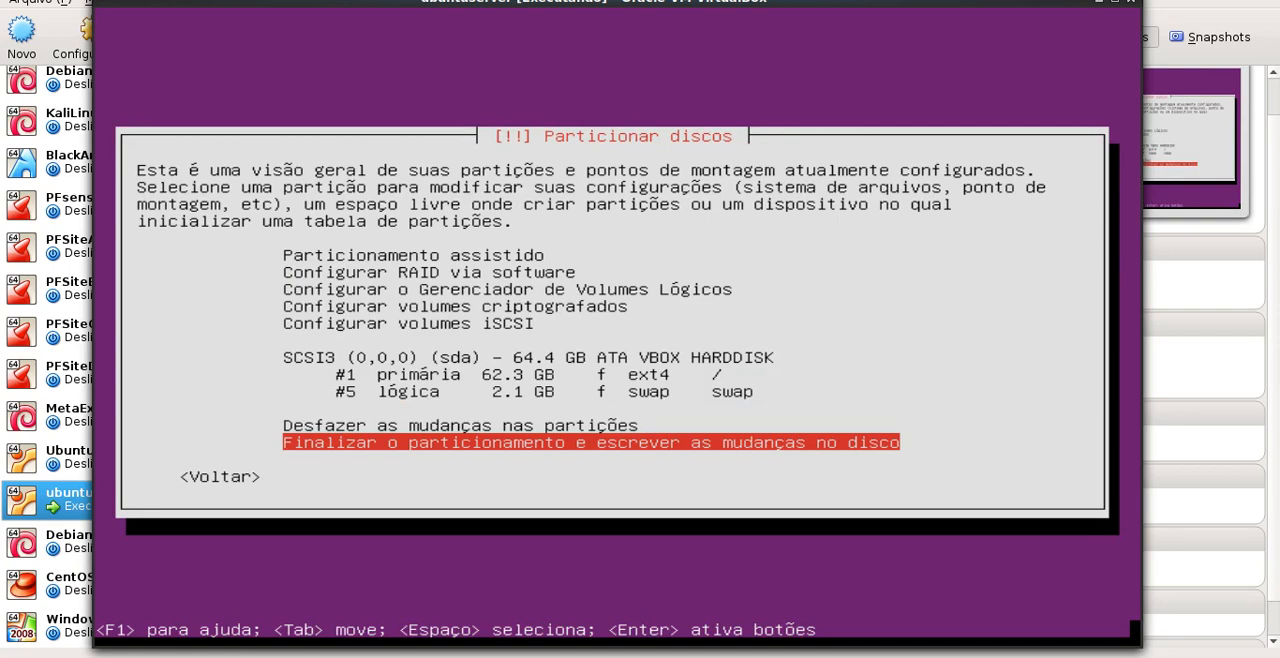
Finish partitioning and write the changes to the disk
key("Return")
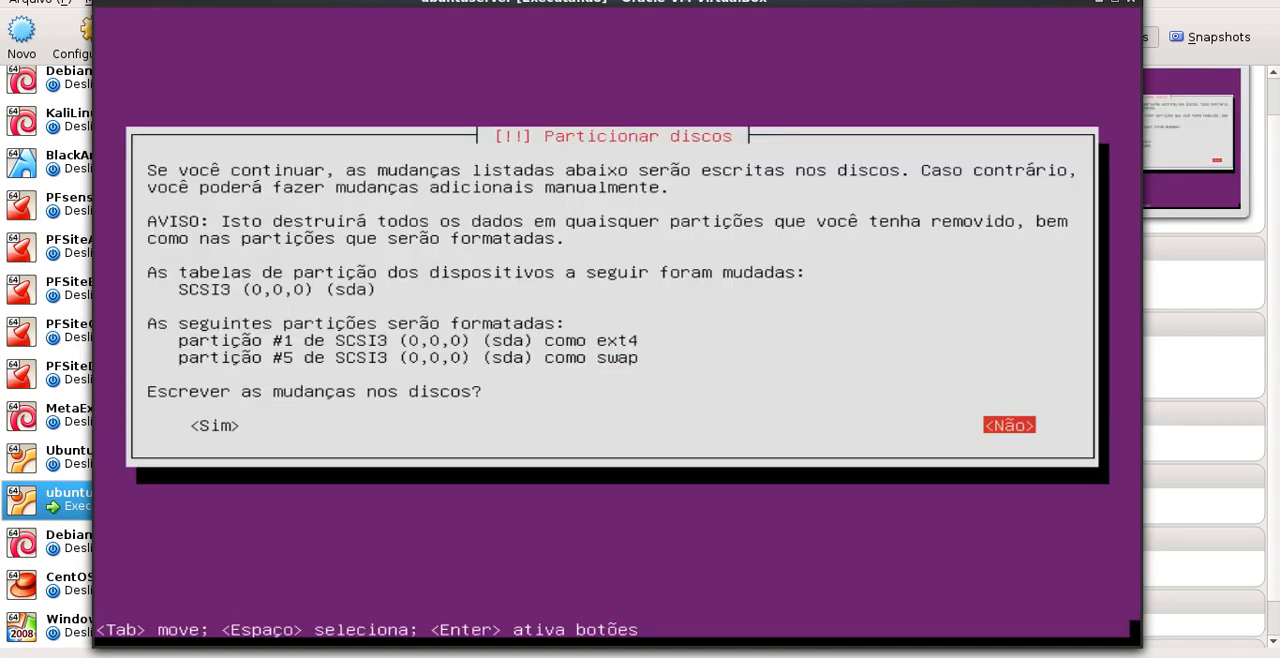
key("Tab")
key("Return")
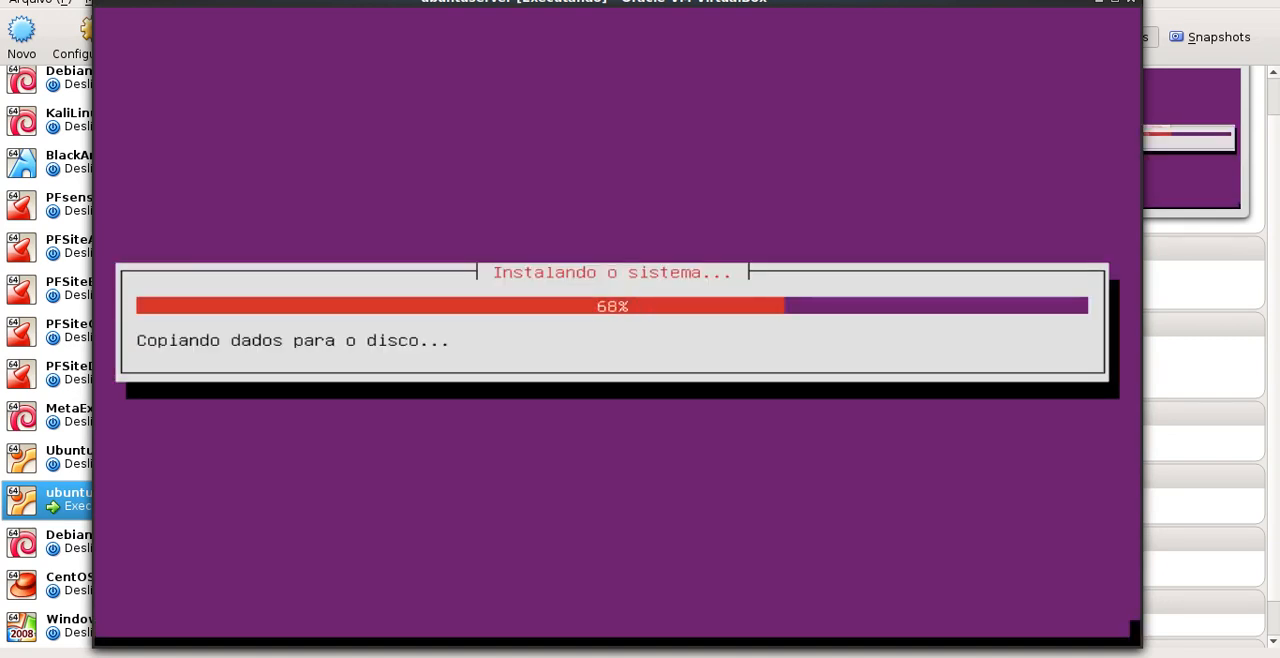
right_click(1082, 657)
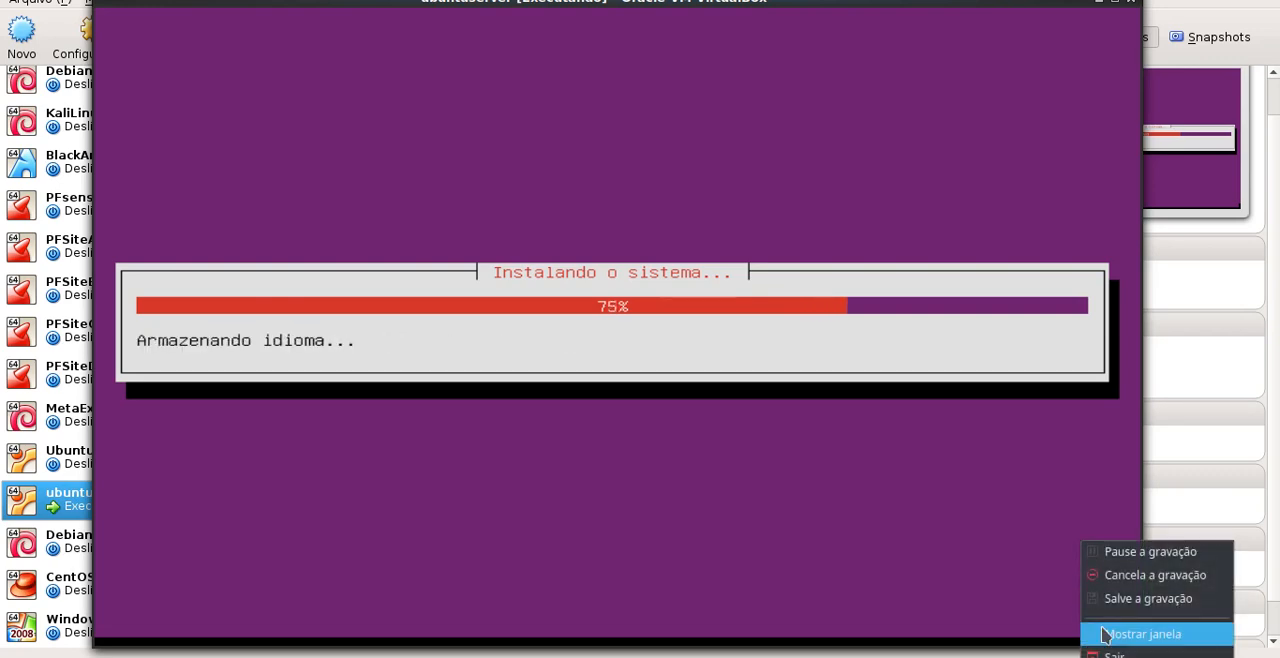
left_click(1156, 556)
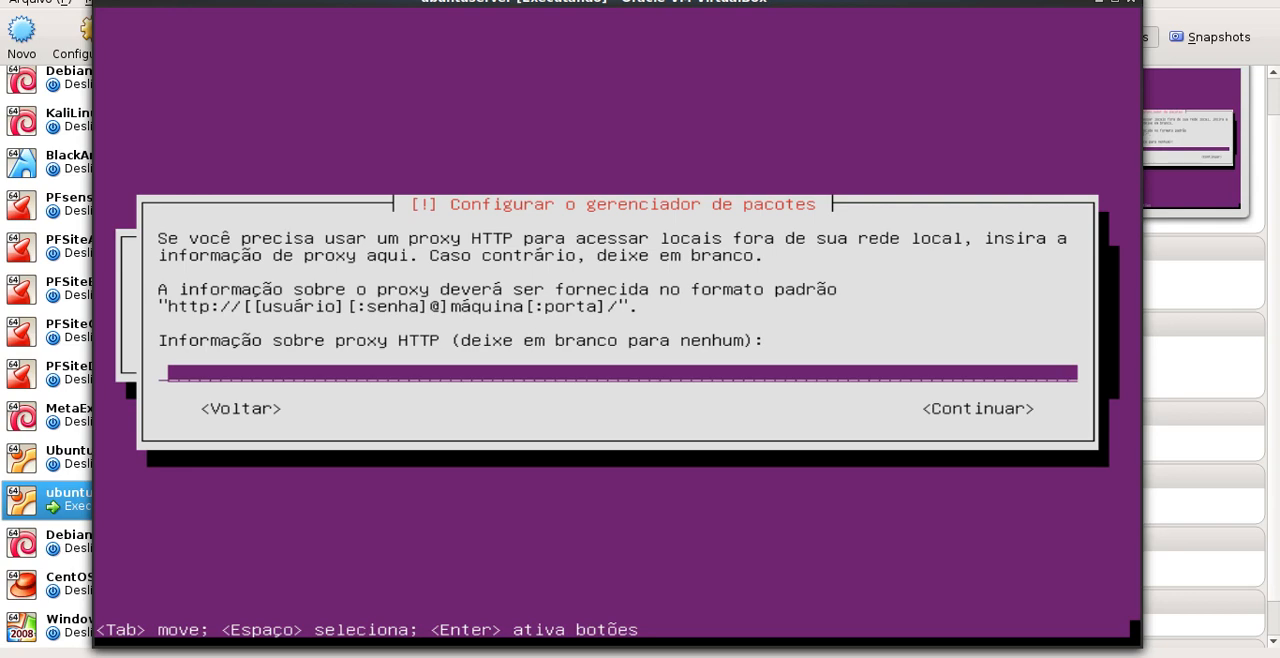
Leave the HTTP proxy blank and choose no automatic updates for the system
key("Tab")
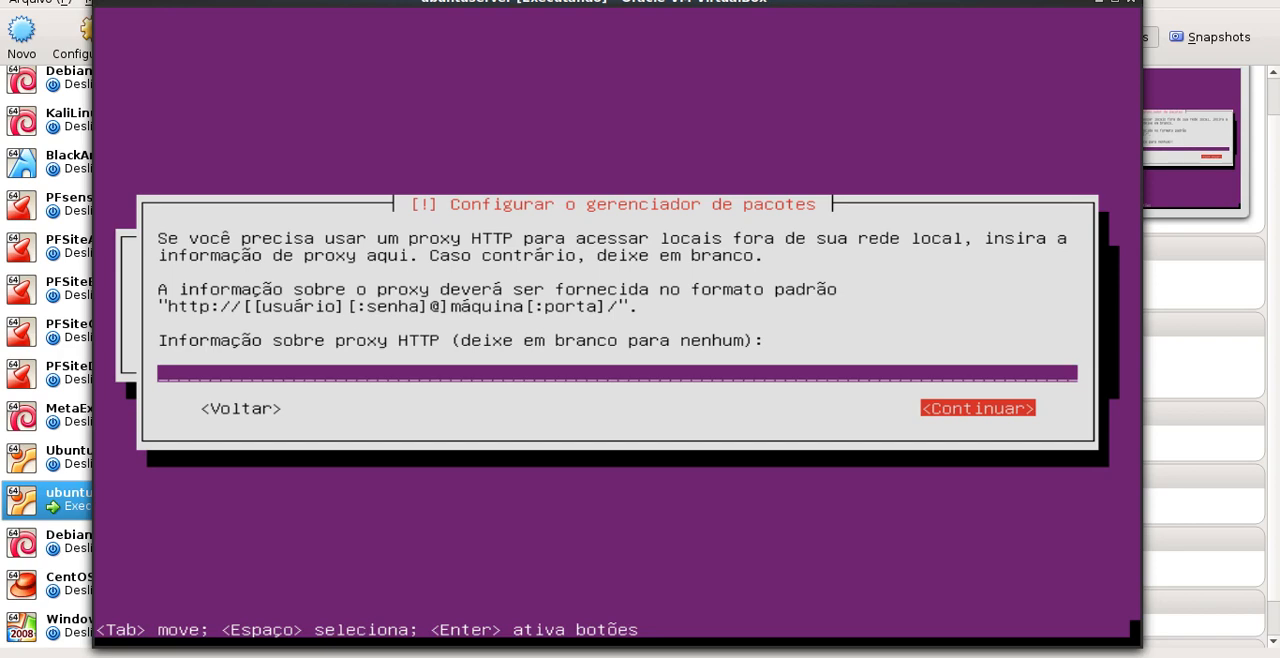
key("Return")
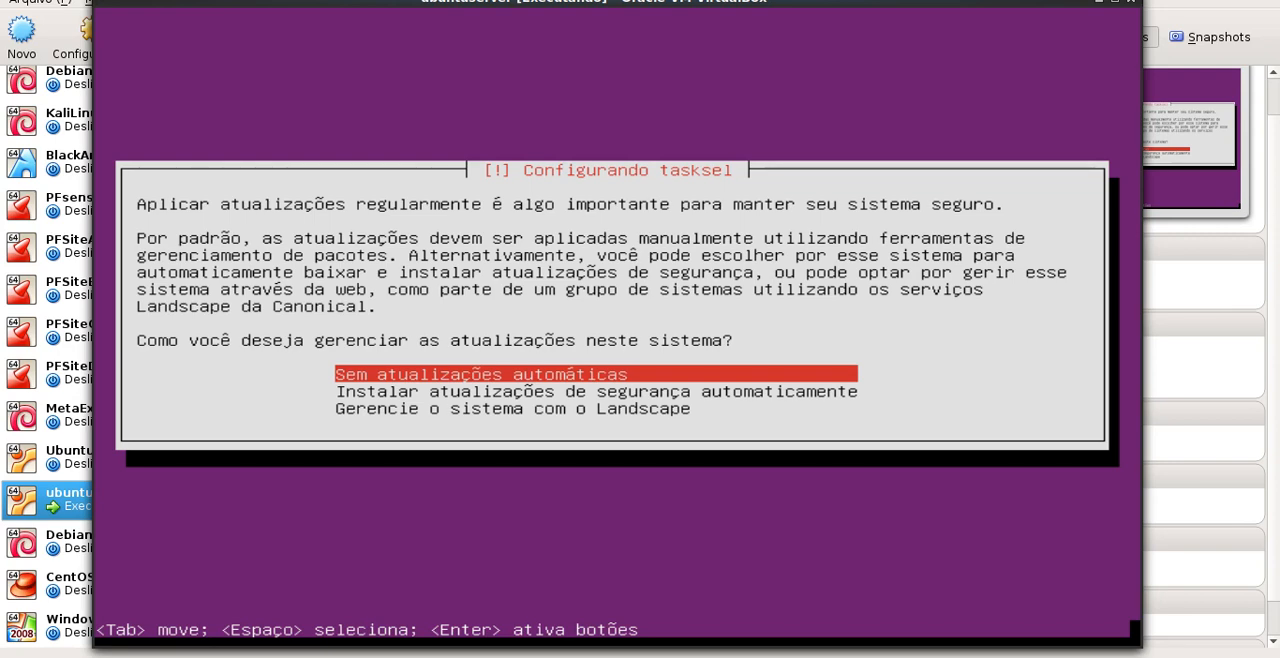
key("Return")
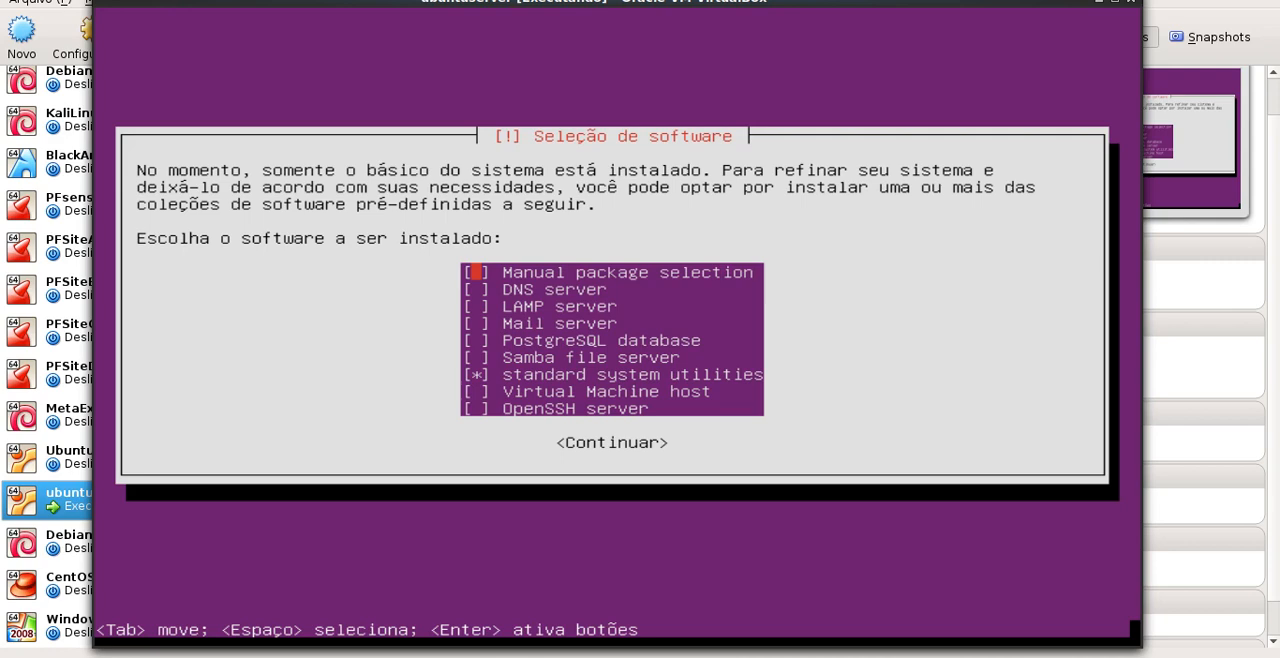
Add LAMP server and OpenSSH server to the software selection, keeping standard system utilities, and install them
key("Down")
key("Down")
key("space")
key("Down")
key("Down")
key("Down")
key("Down")
key("Down")
key("Down")
key("space")
key("Up")
key("Up")
key("Down")
key("Down")
key("Tab")
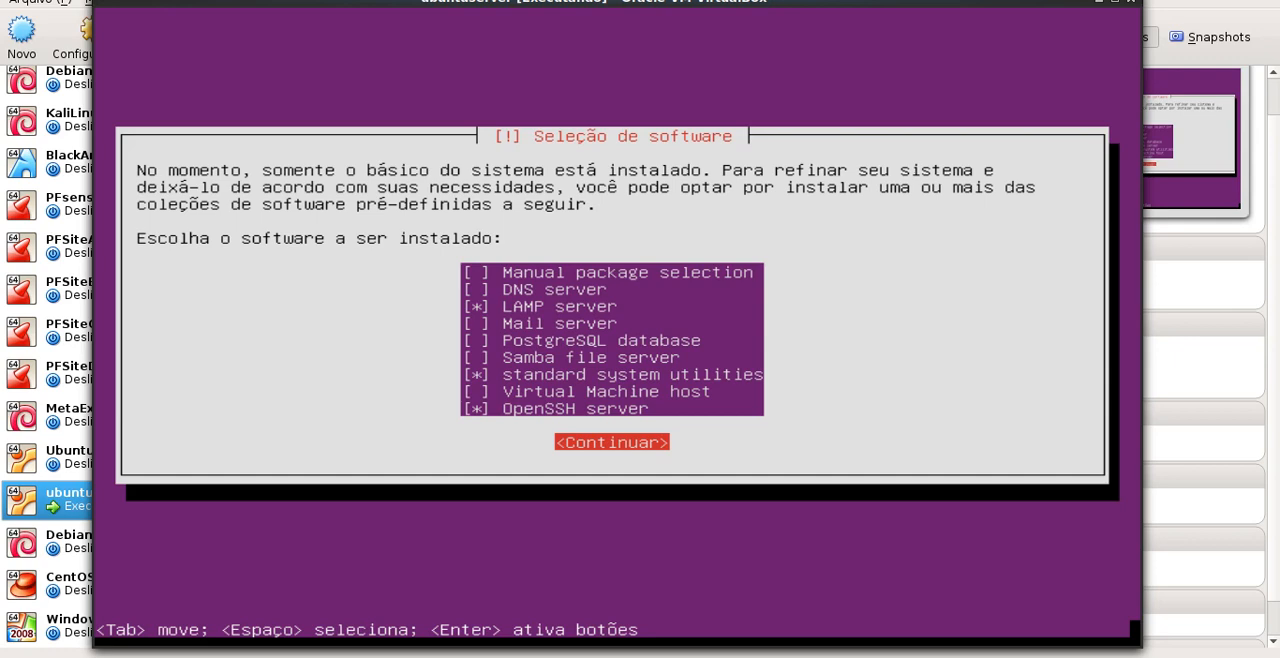
key("Return")
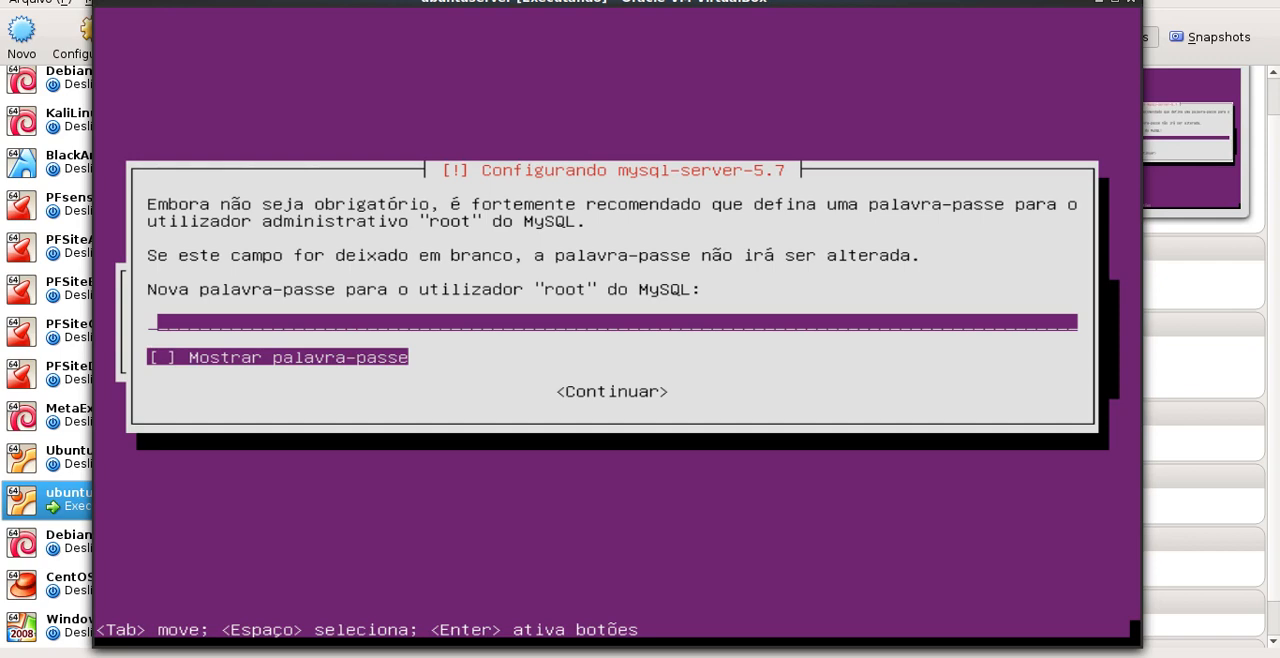
Enter and repeat the new password for the MySQL root user
type("******")
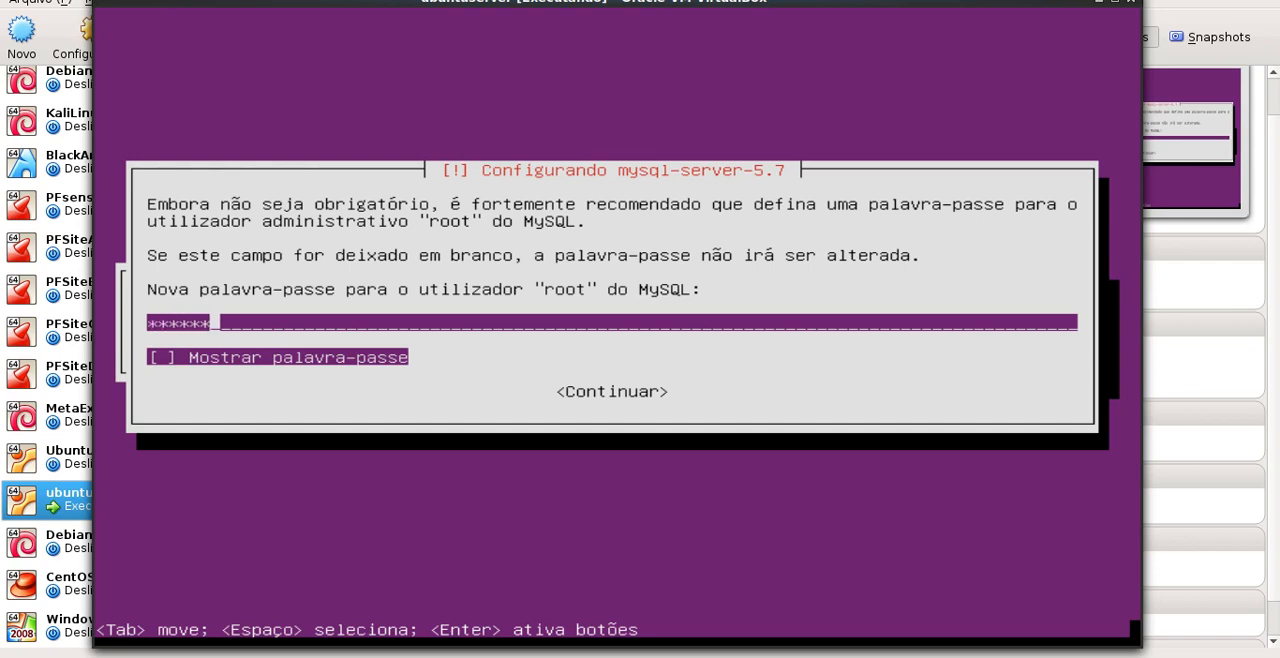
type("****")
key("Return")
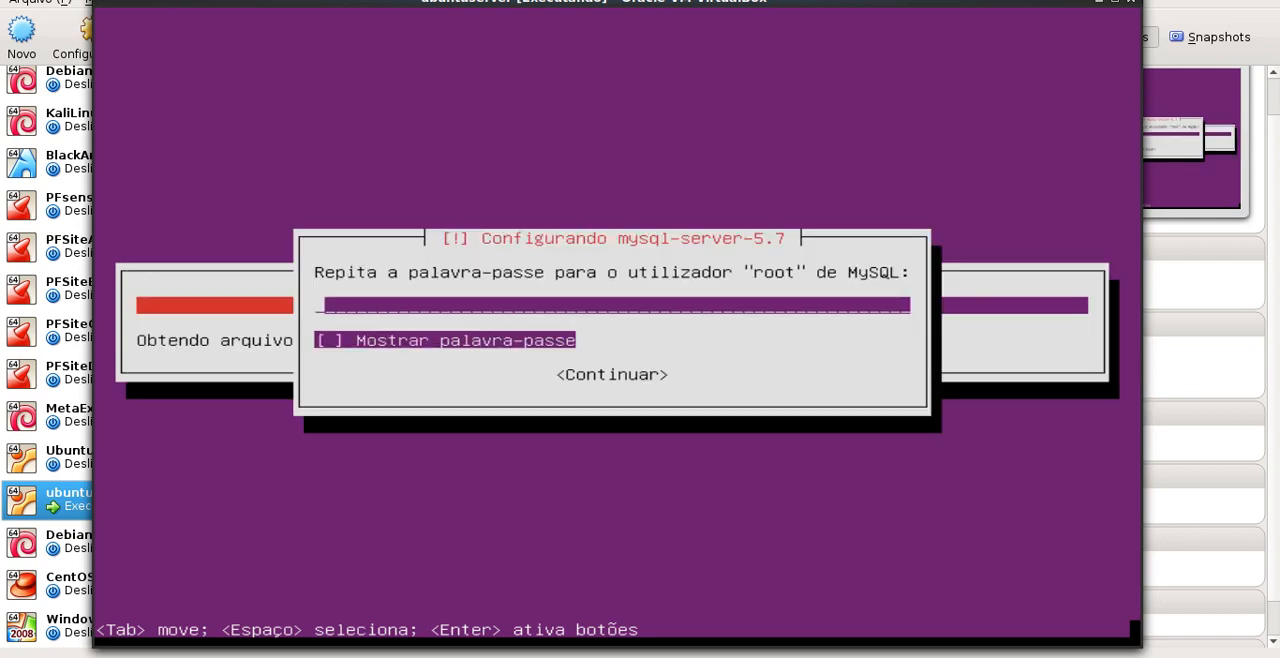
type("******")
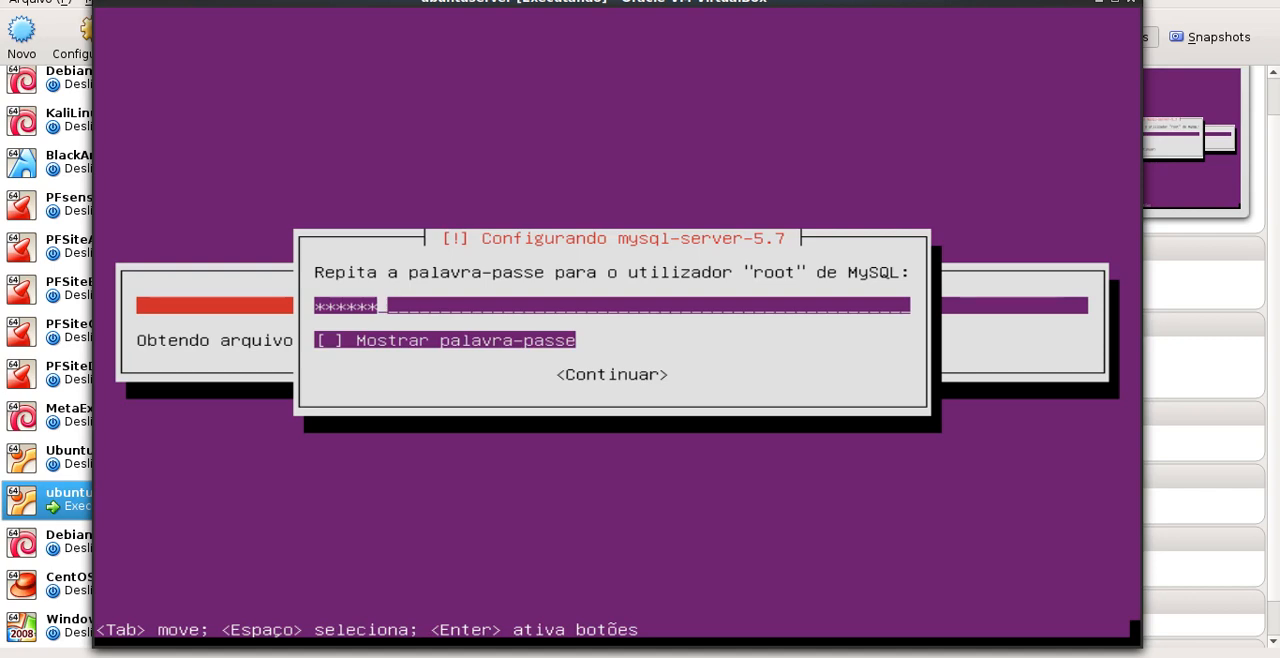
type("****")
key("Return")
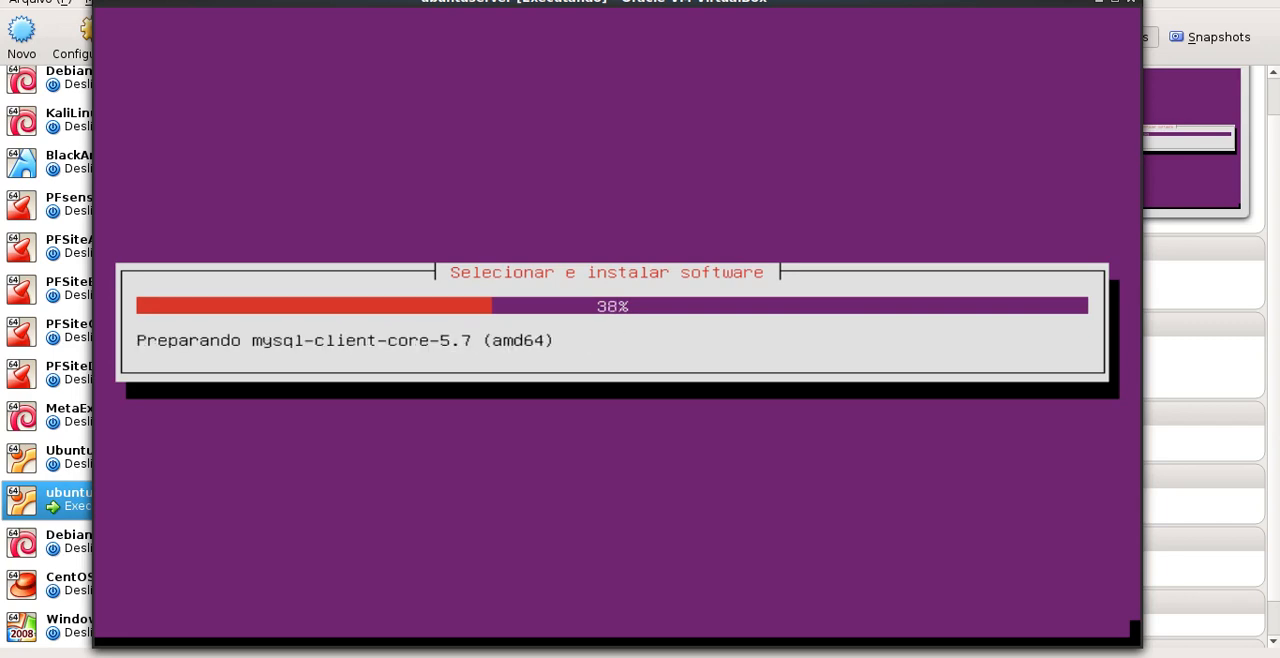
right_click(1085, 657)
left_click(1149, 553)
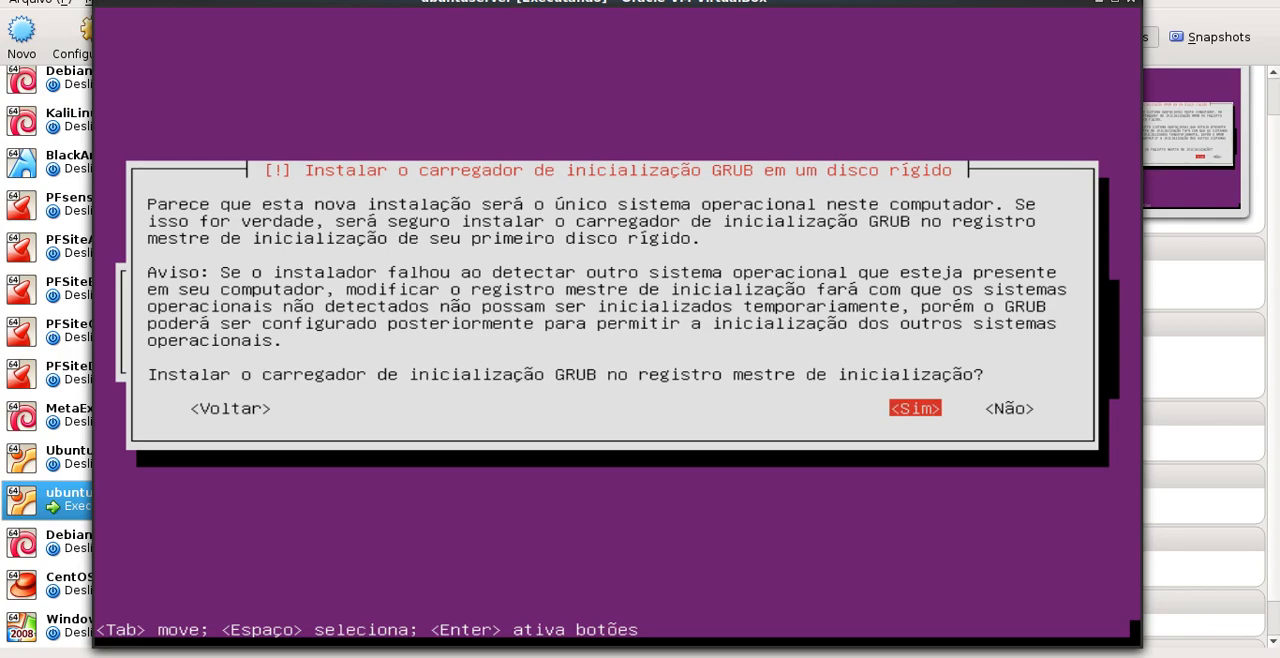
Install the GRUB boot loader in the master boot record and complete the installation by booting the new system
key("Return")
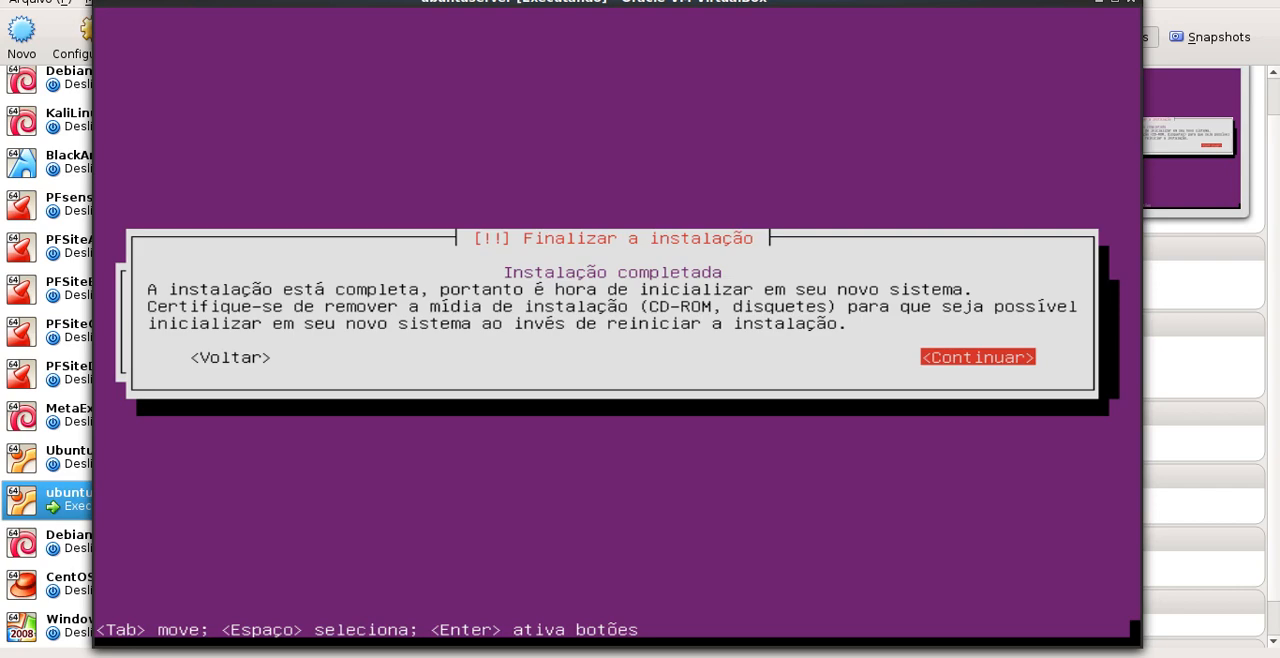
key("Return")
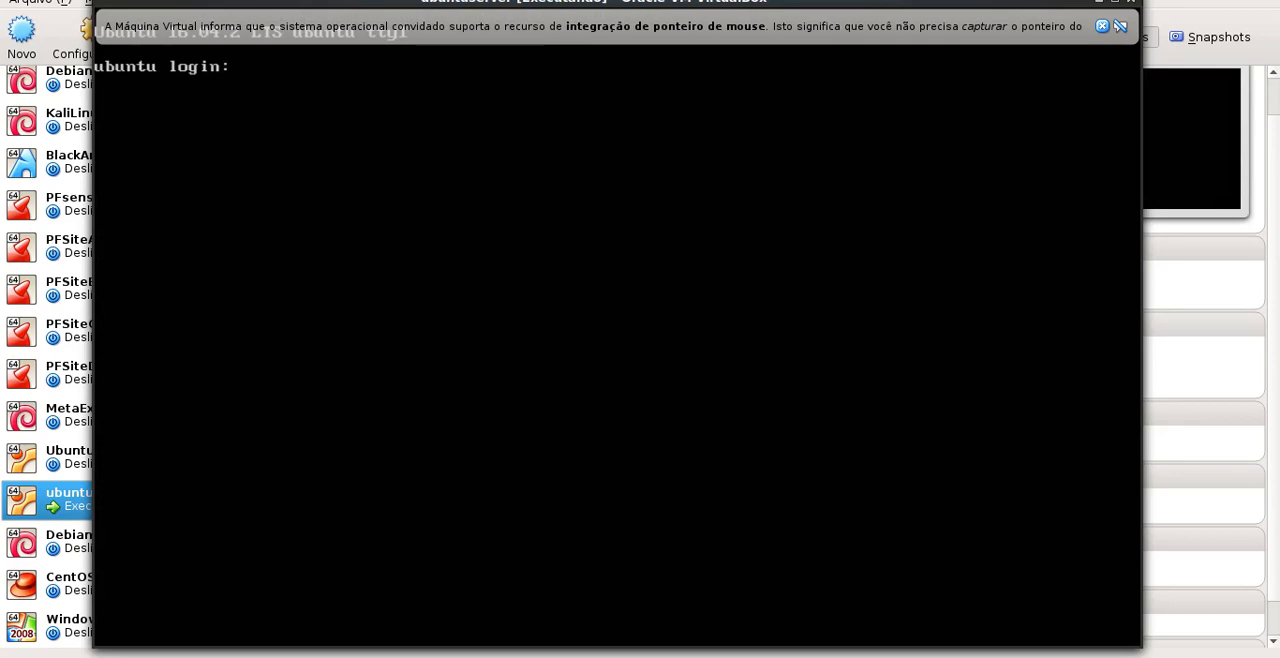
Dismiss the mouse integration notice and log in to the server with the account's username and password
left_click(1102, 26)
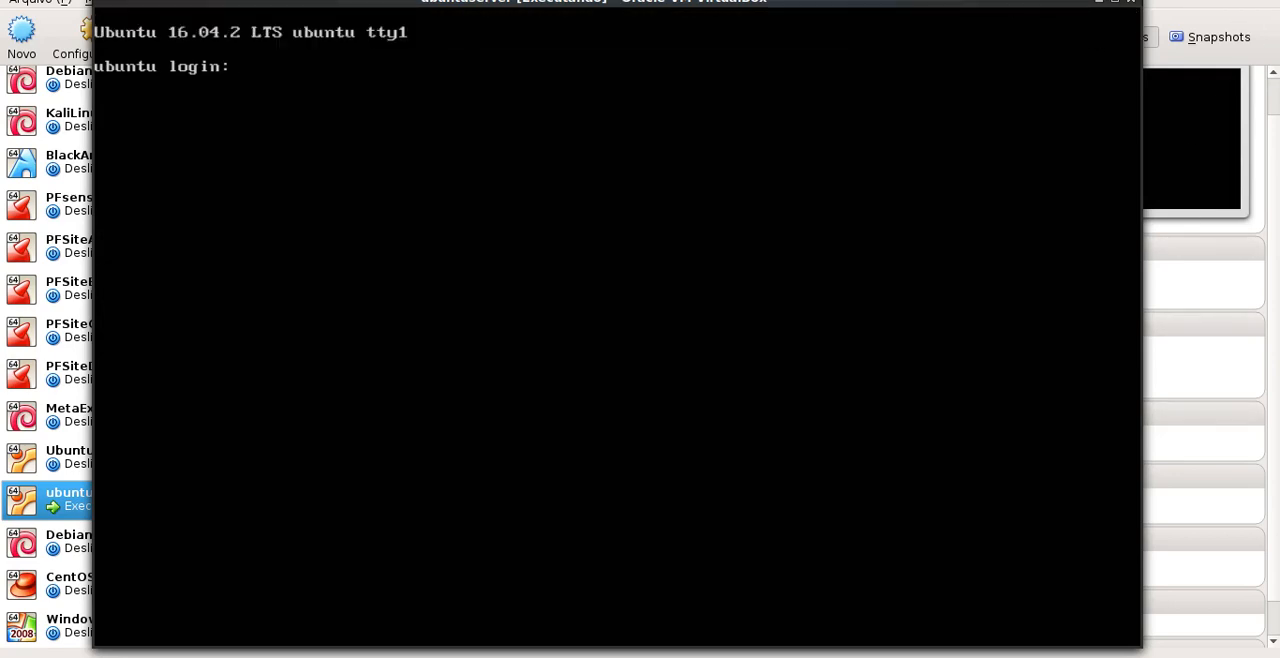
type("marcelo")
key("Return")
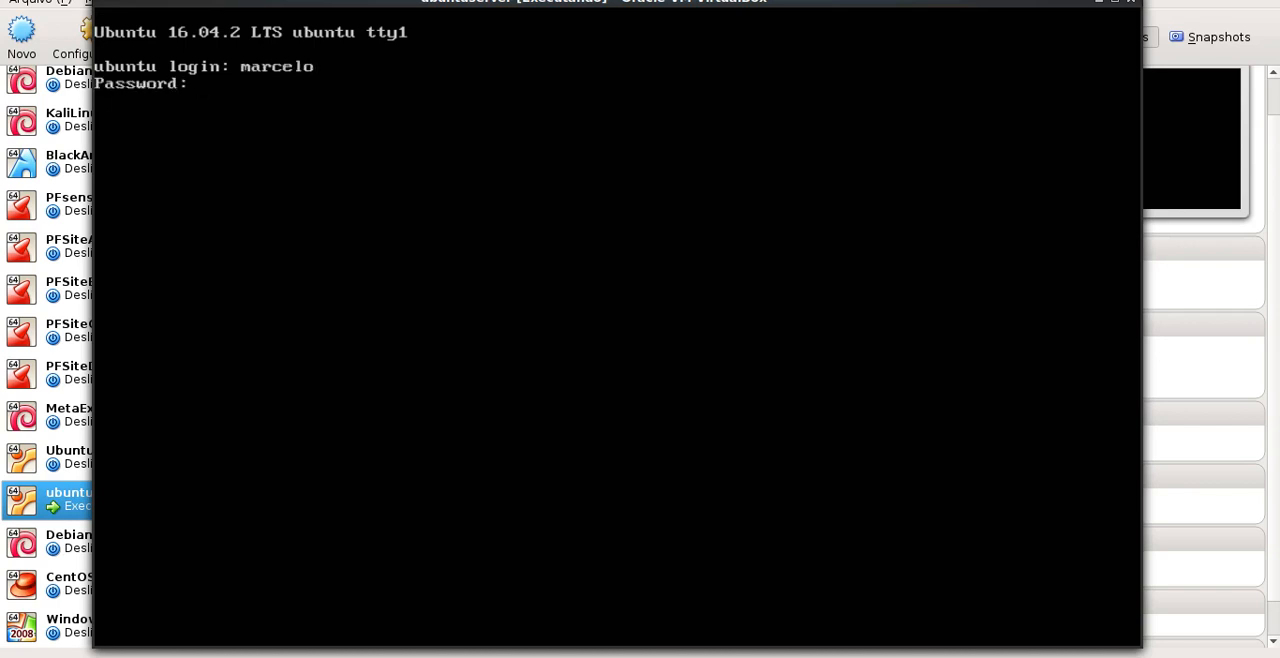
key("Return")
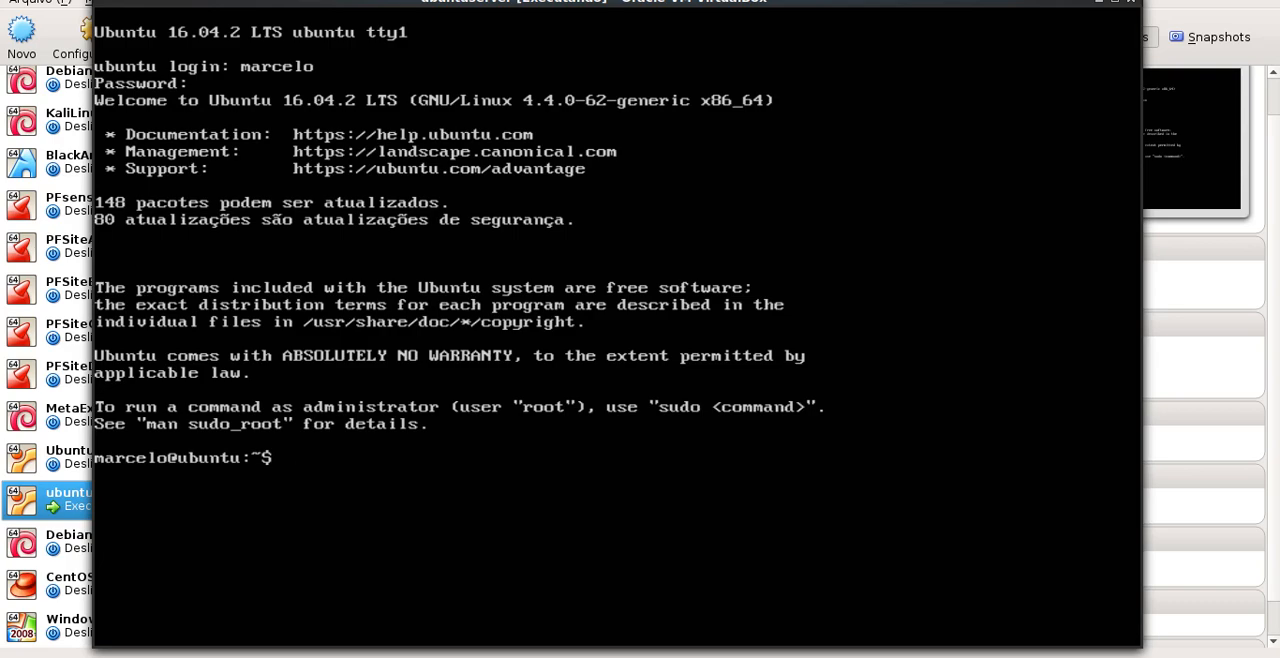
List the server's network interfaces and IP addresses with ip a
type("ip a")
key("Return")
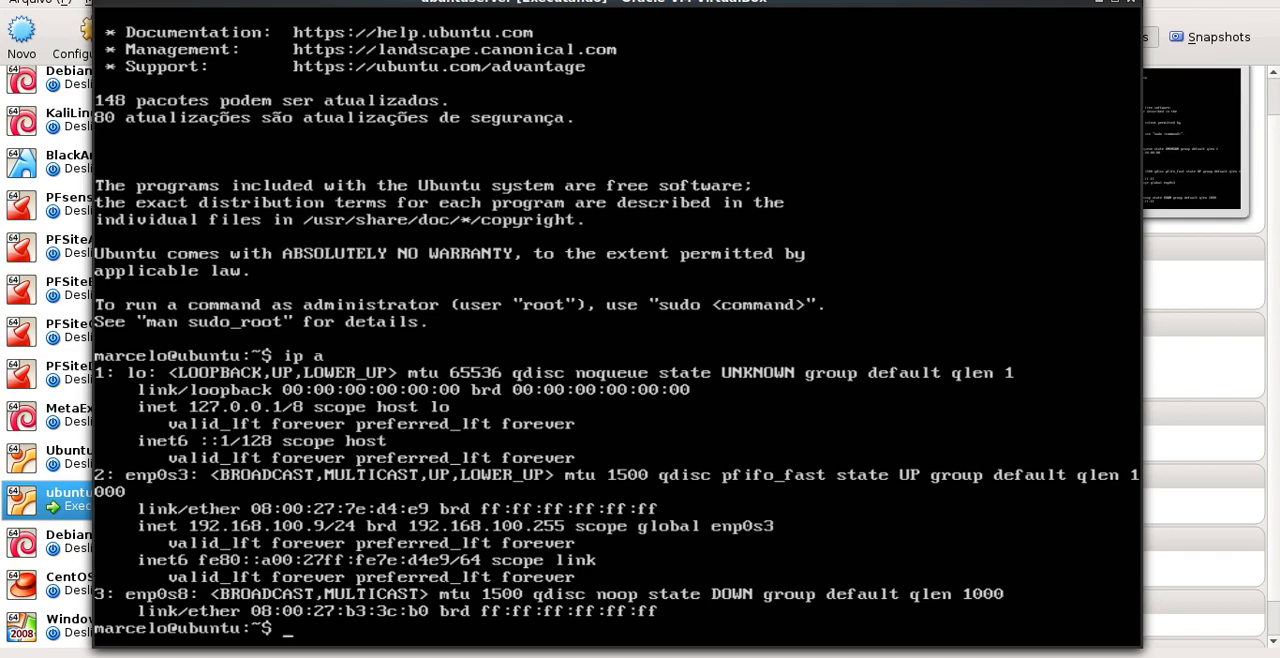
Switch to the host desktop, open a terminal and enlarge its window to fill nearly the whole screen
key("alt+Tab")
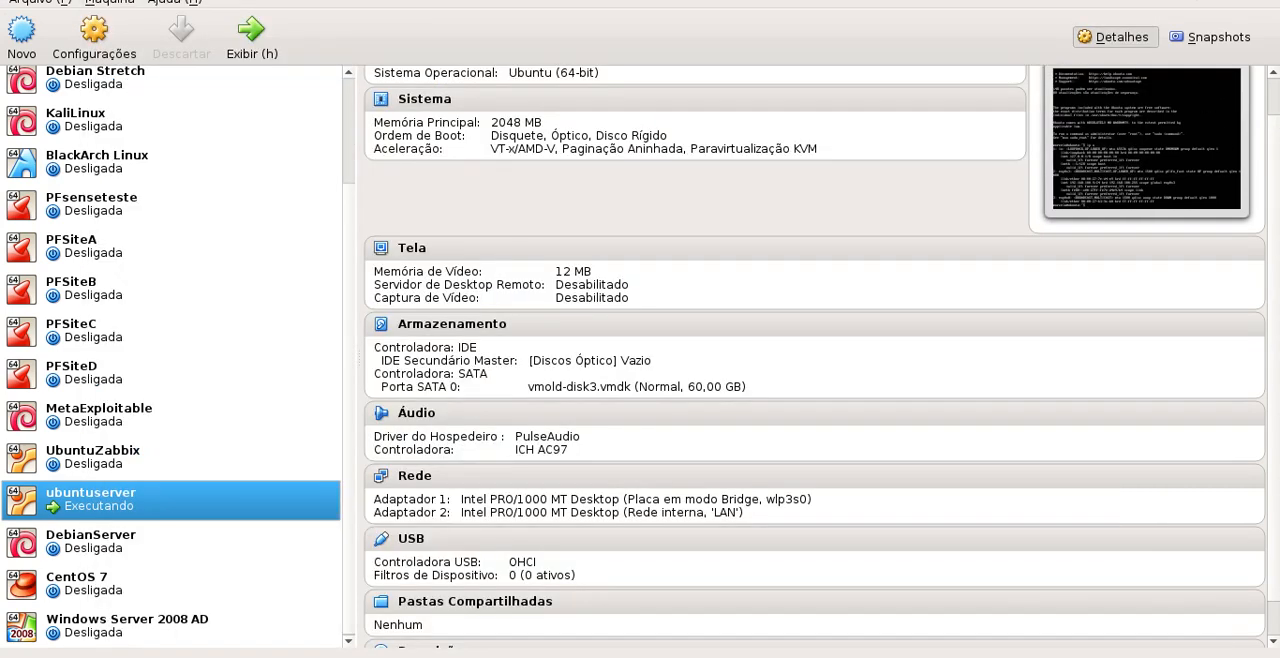
key("ctrl+alt+t")
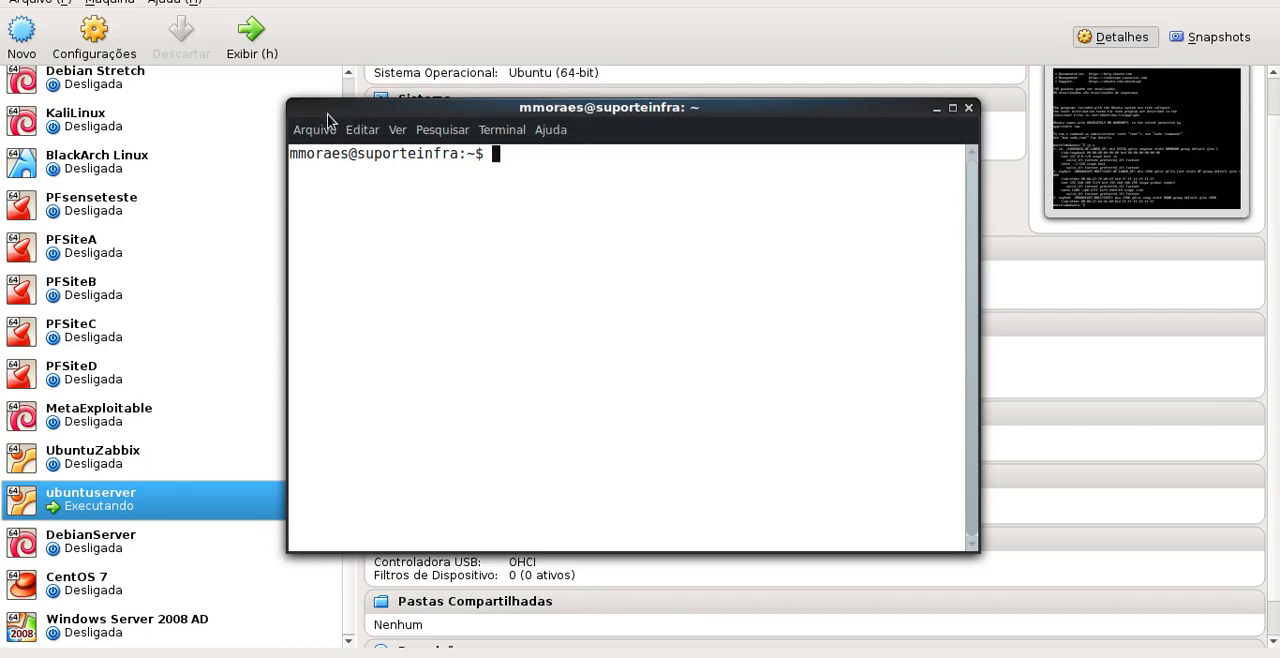
left_click_drag(287, 106, 3, 2)
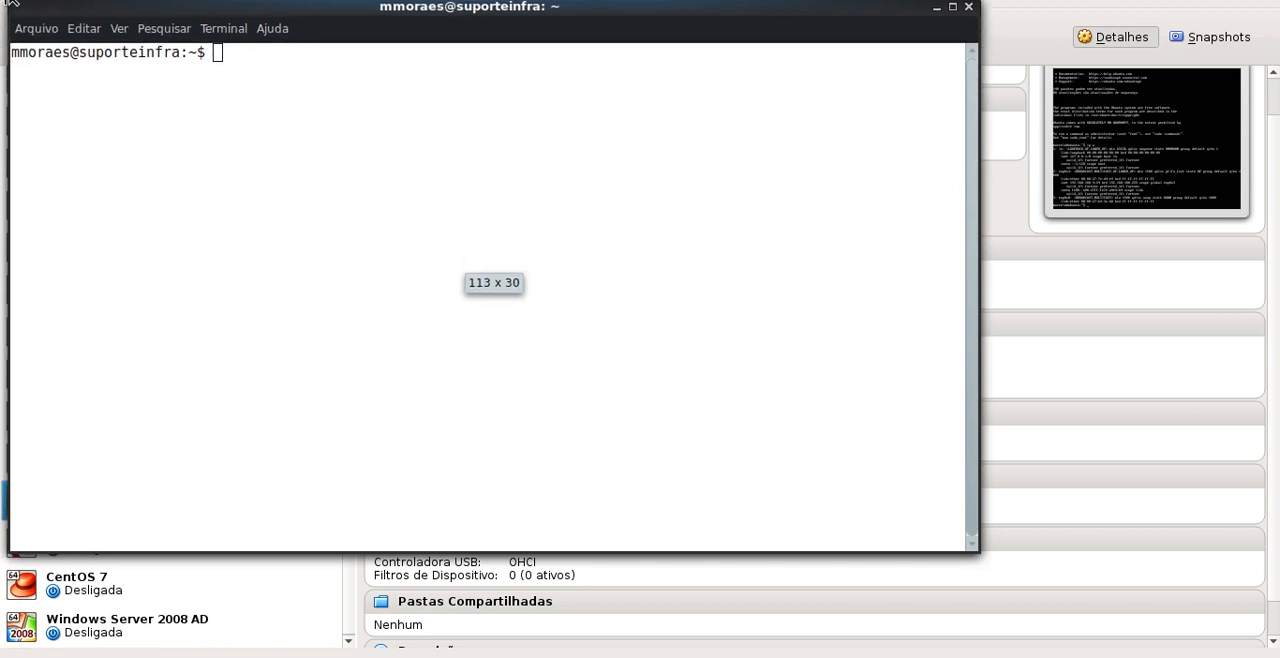
left_click_drag(975, 547, 1264, 653)
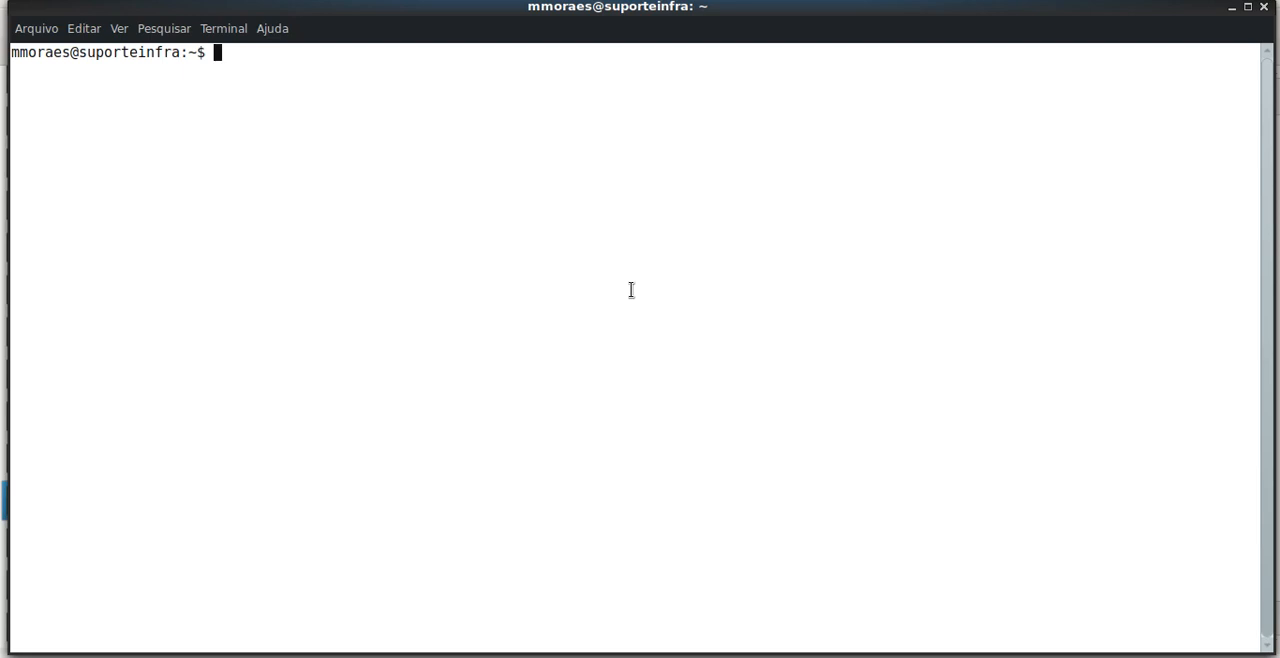
Start an SSH connection to 192.168.100.9 using the server's user account name
type("ssh marcelo@")
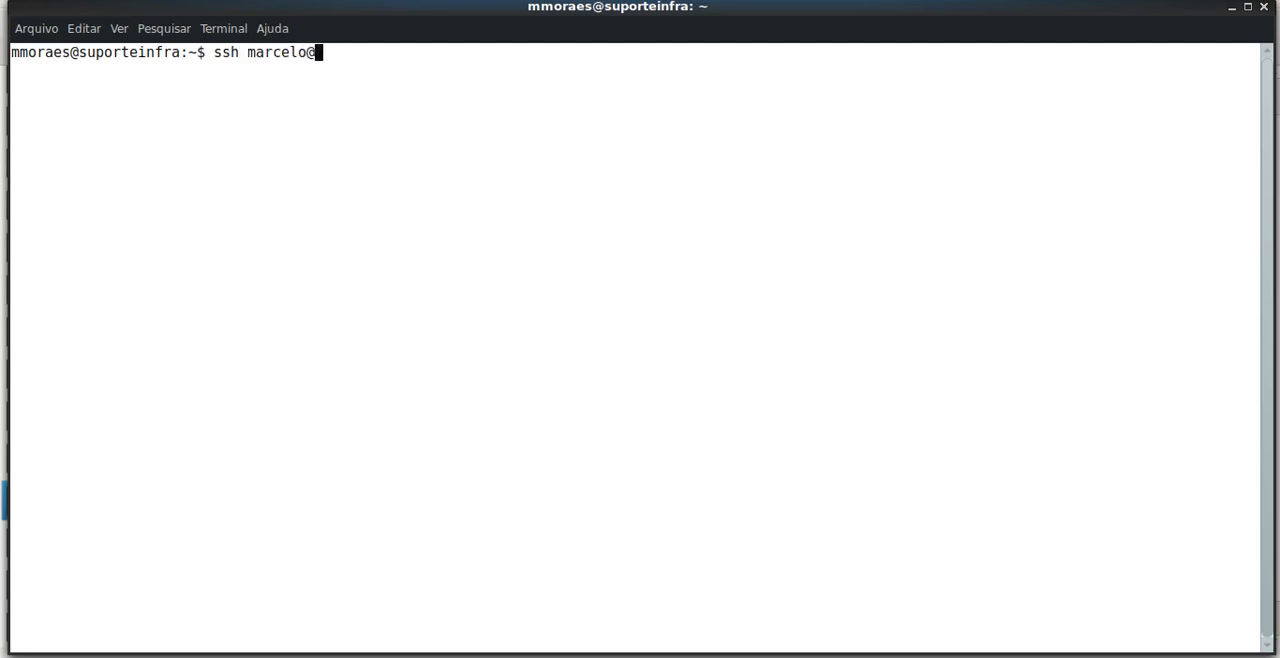
type("192.168.100.9")
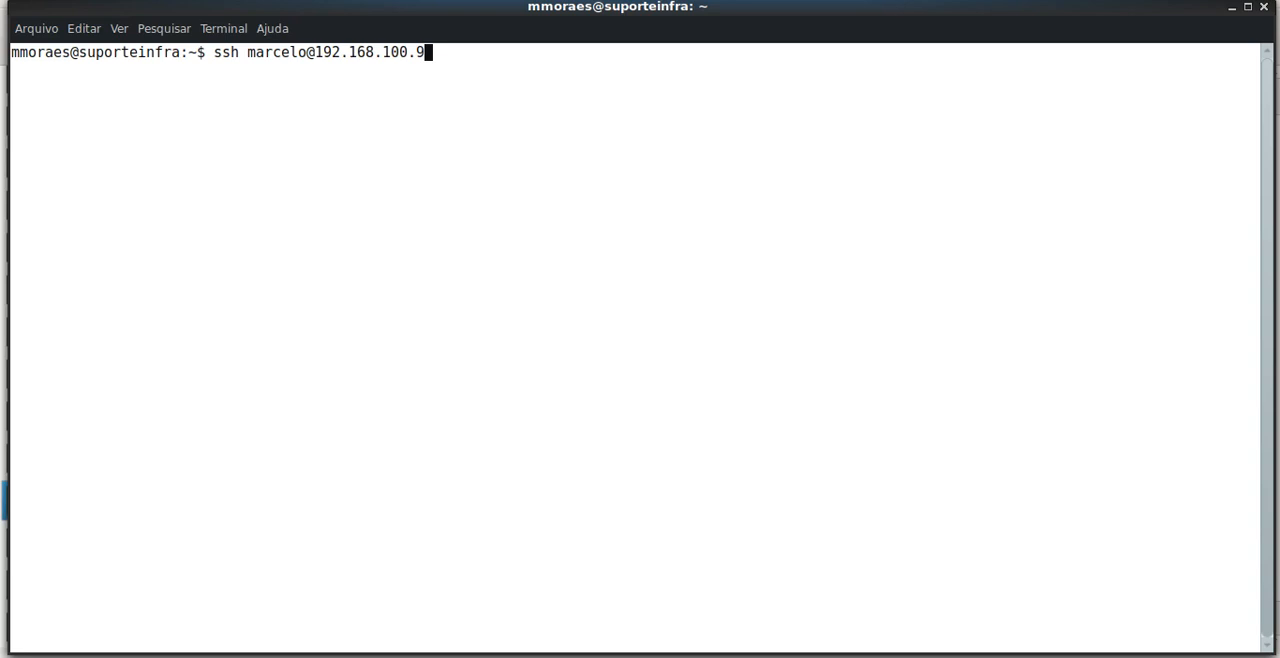
key("Return")
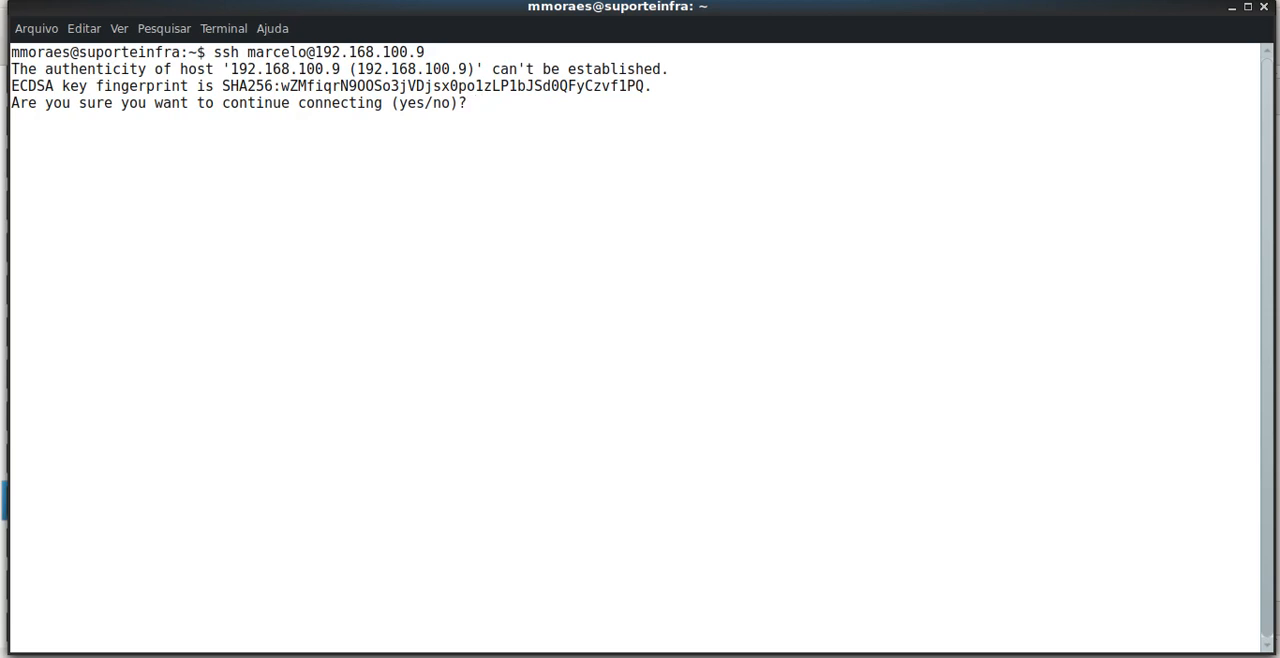
Accept the host's authenticity with yes and enter the account password to log in over SSH
type("yes")
key("Return")
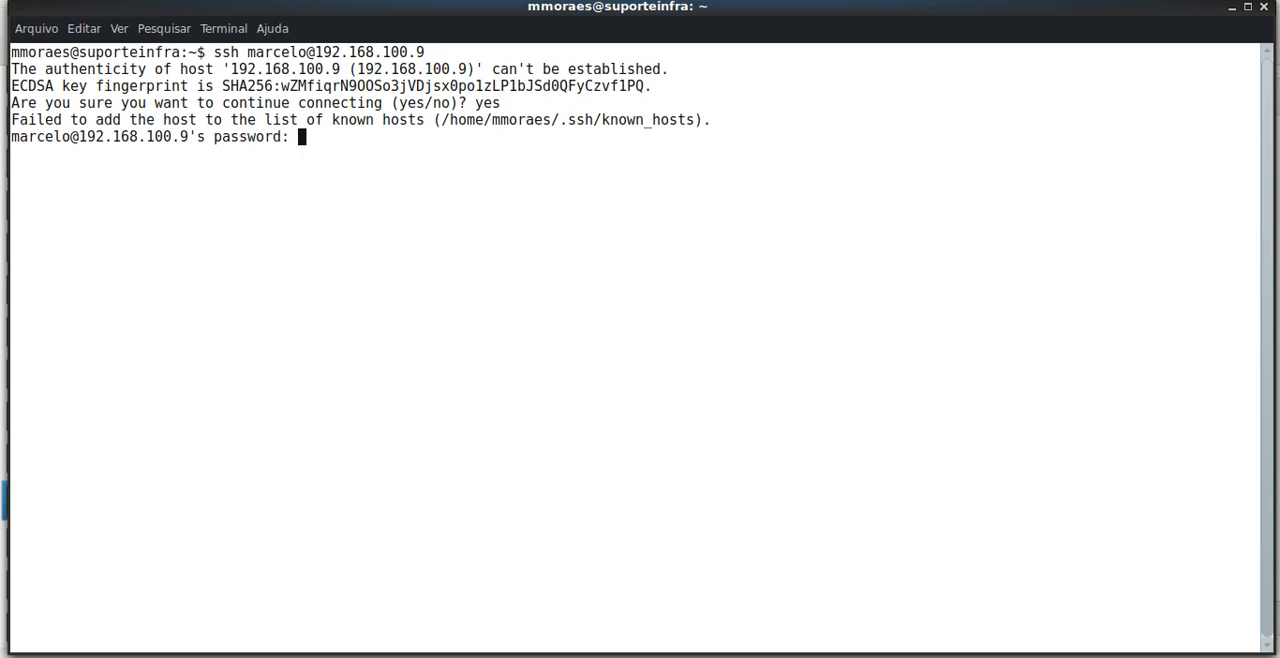
key("Return")
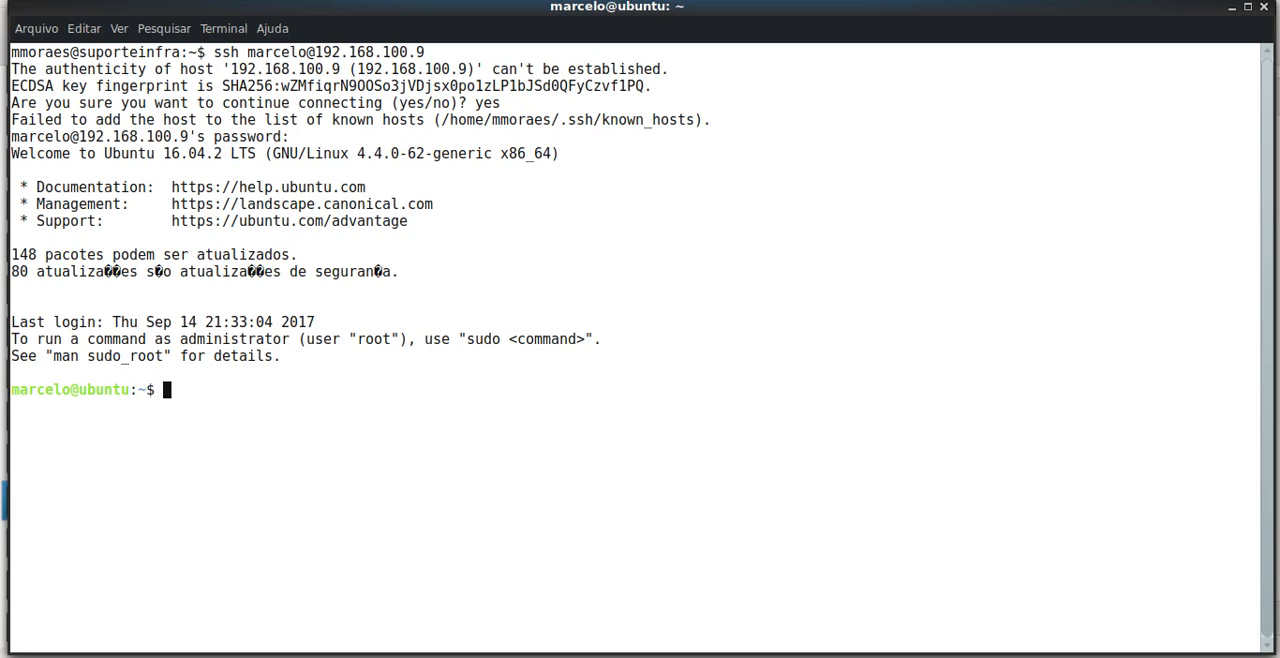
Set a new password for the root account with sudo passwd root, authenticating with the account password and confirming the new password
type("sudo passwd ")
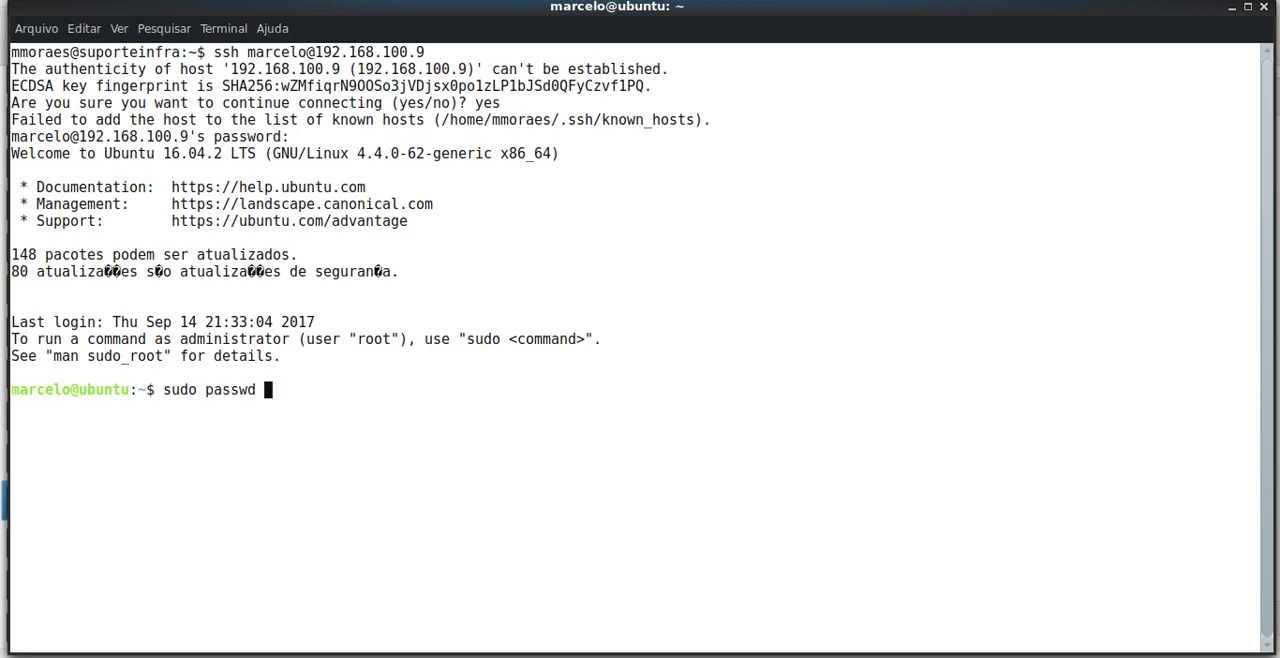
type("root")
key("Return")
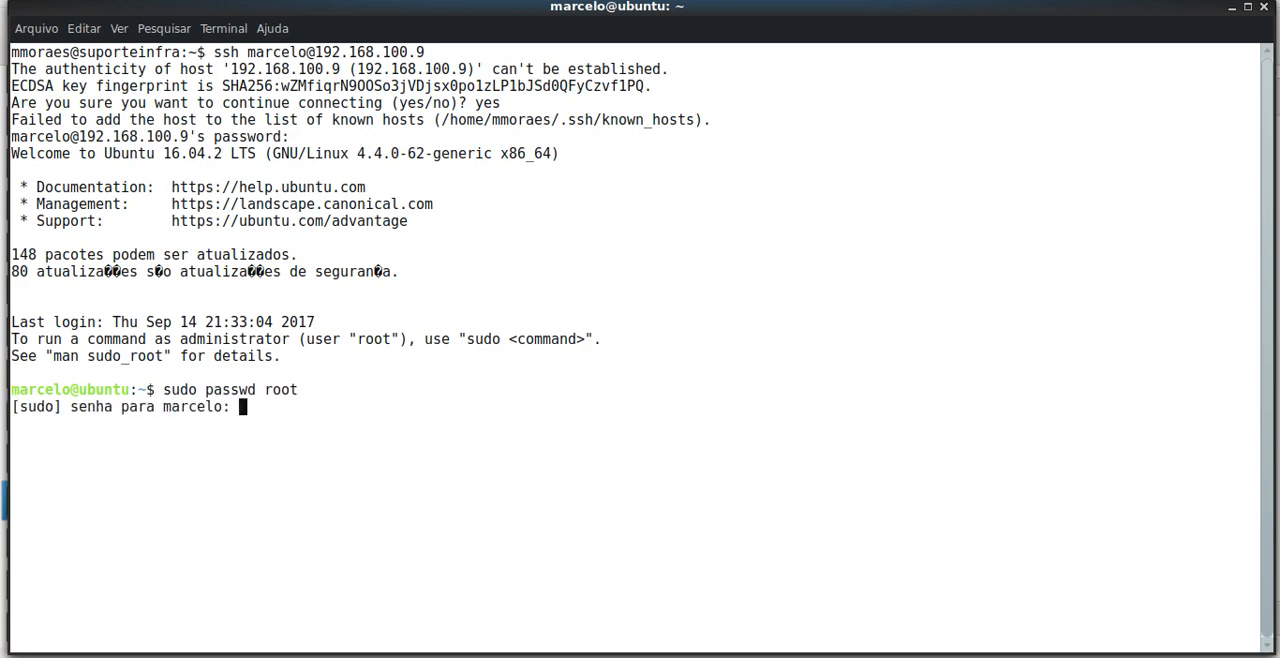
key("Return")
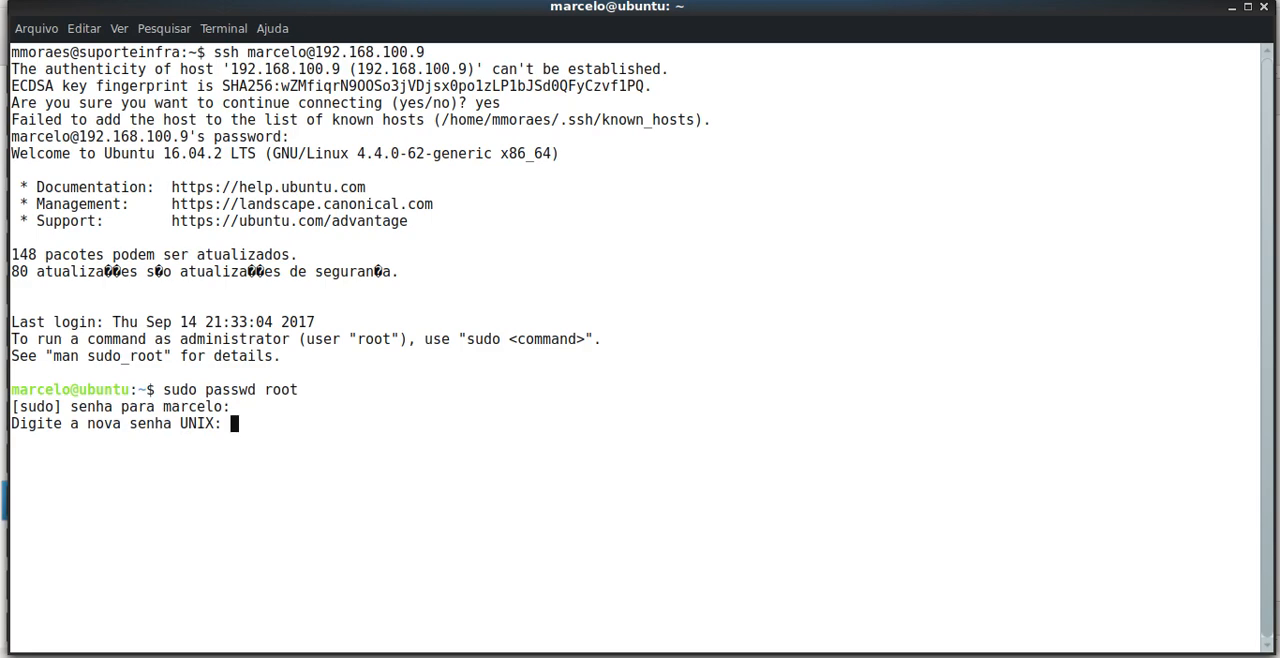
key("Return")
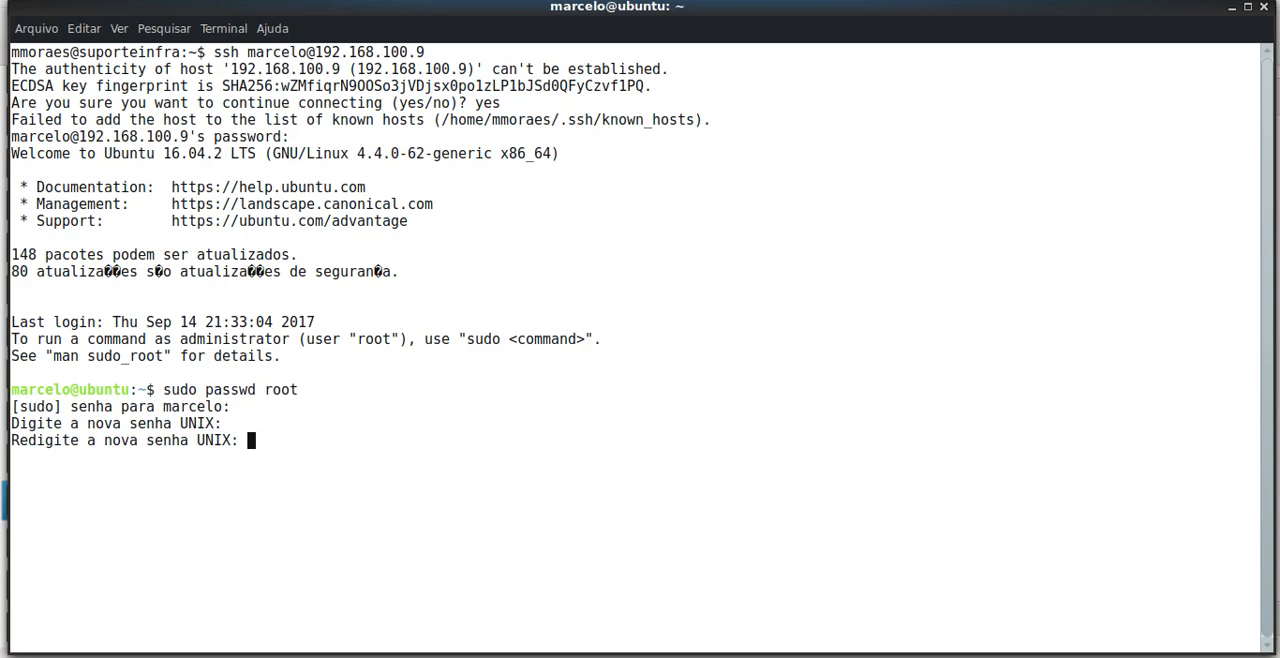
key("Return")
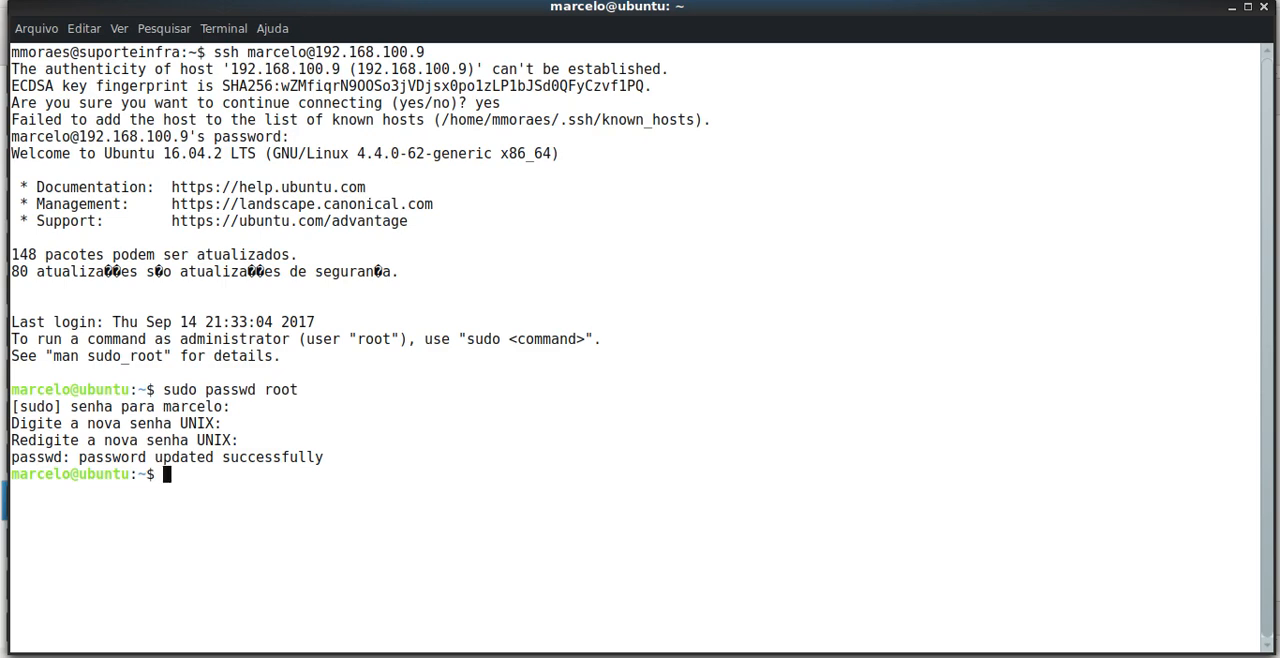
Try to install the mc package with apt install mc as the regular user
type("apt install mc")
key("Return")
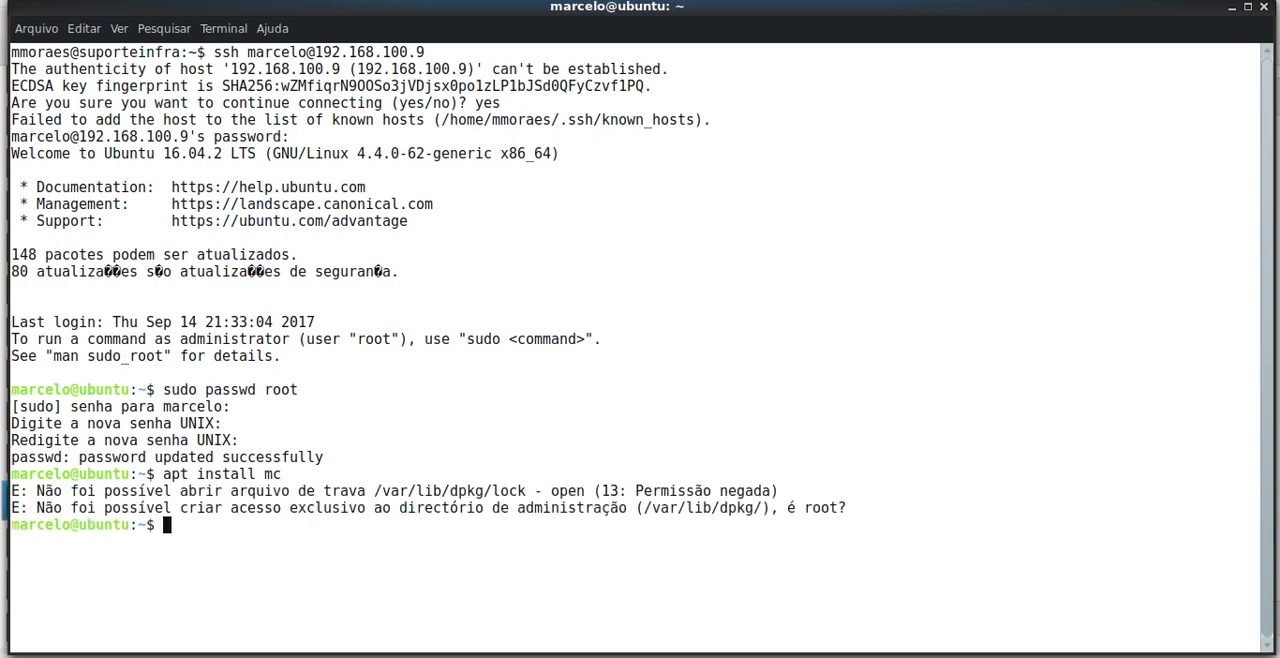
Switch to the root account with su, entering the root password
type("su")
key("Return")
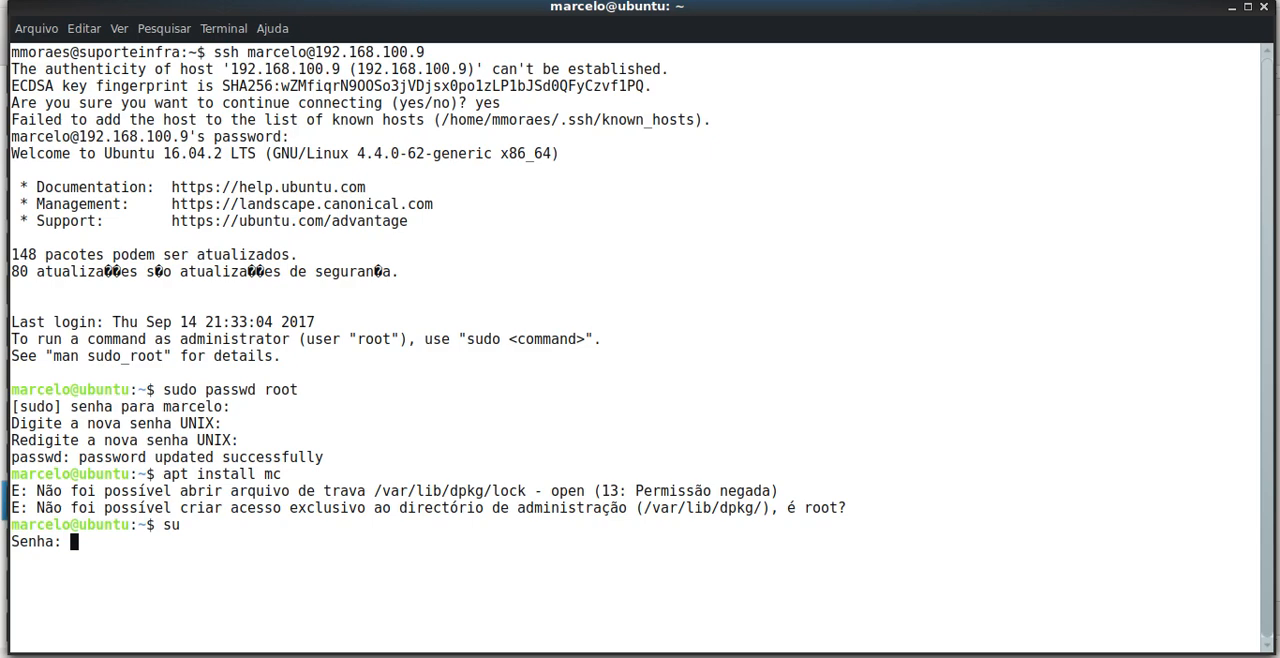
key("Return")
Install the mc package as root with apt install mc and accept the additional packages
type("apt in")
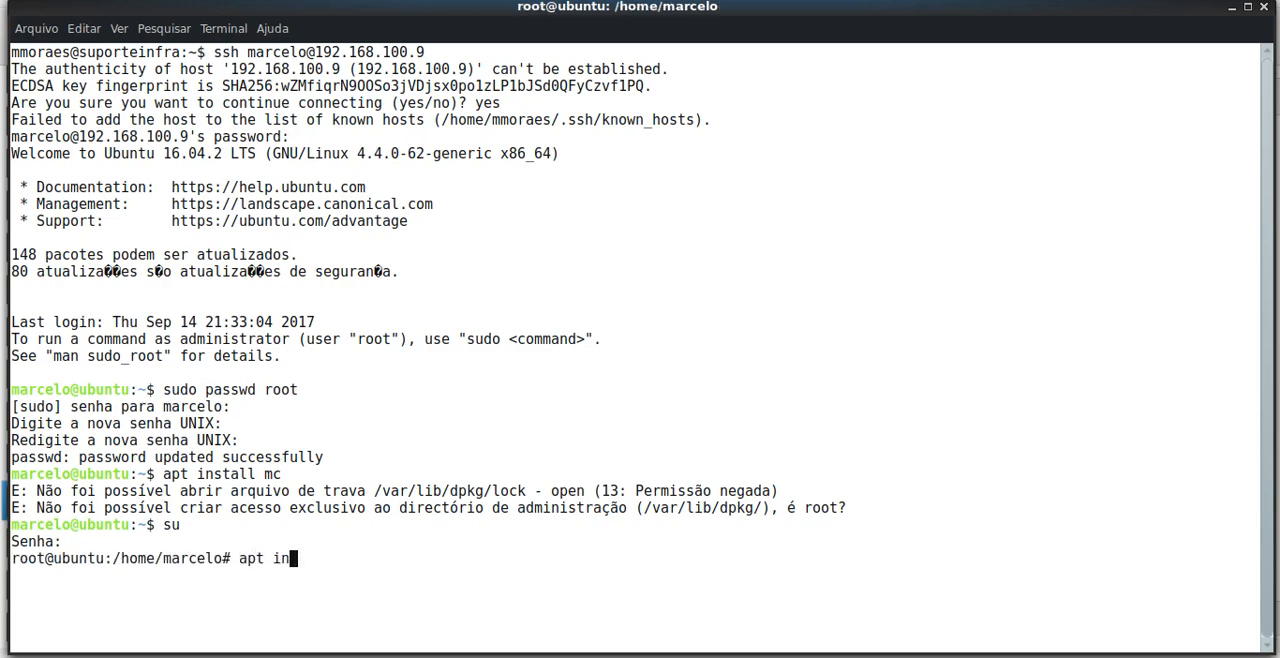
type("stall mc")
key("Return")
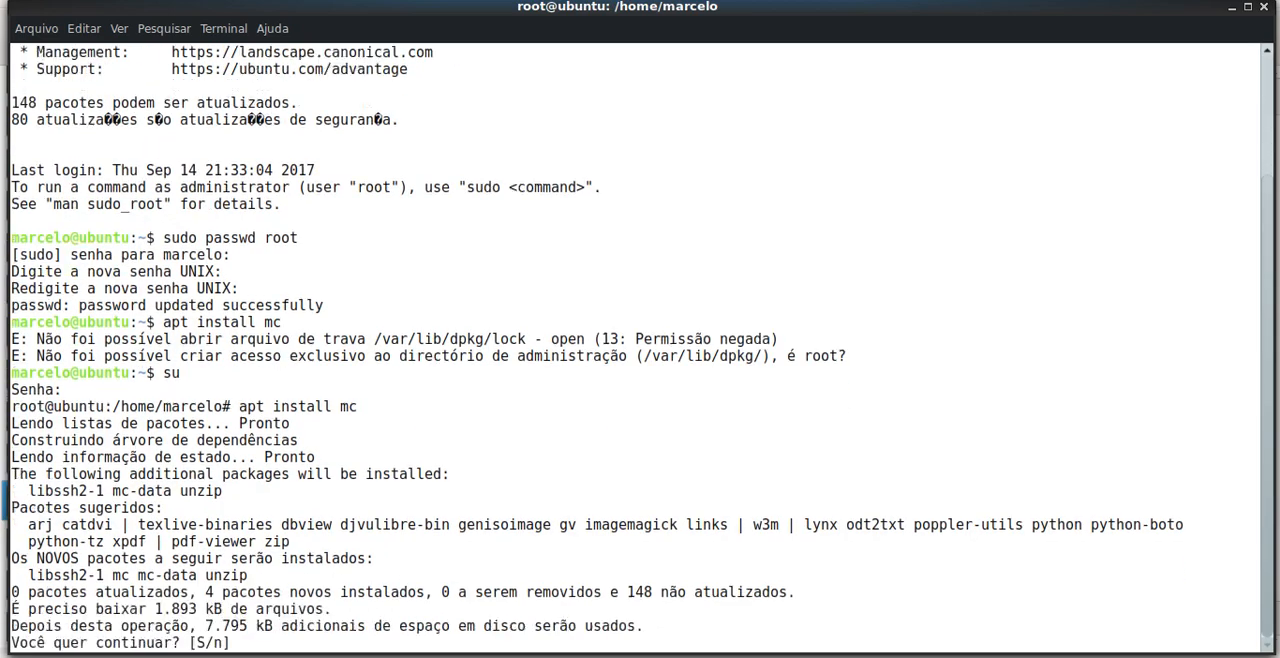
type("s")
key("Return")
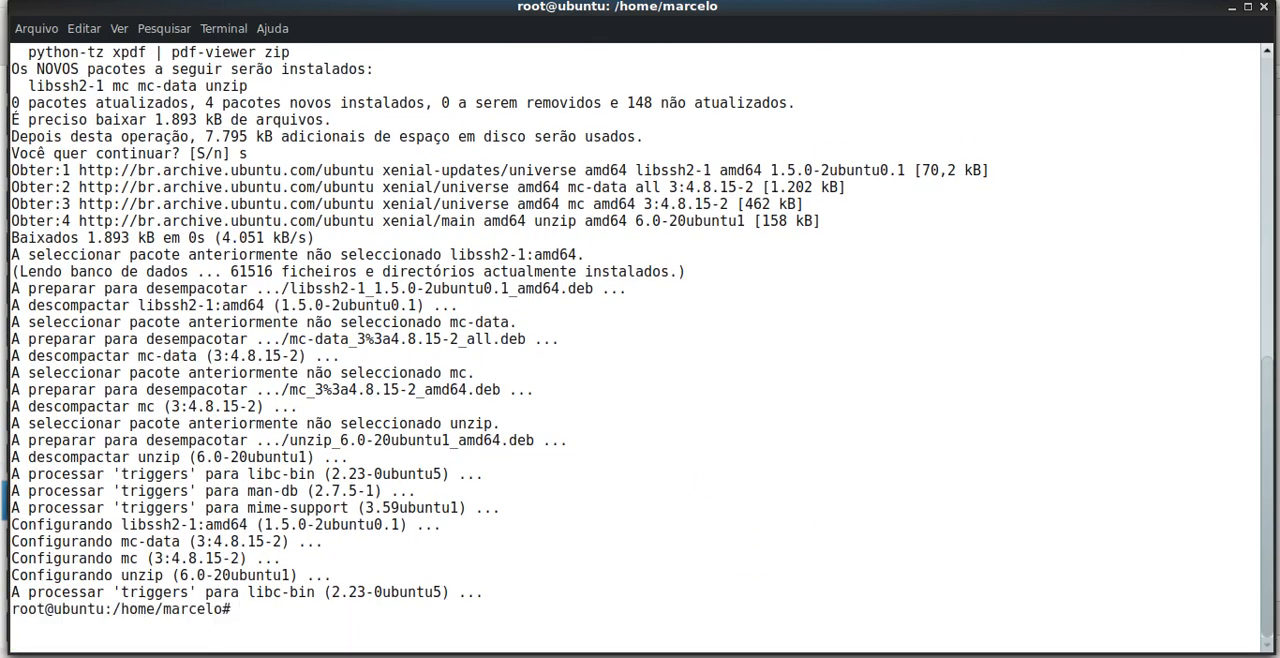
Open /etc/network/interfaces in mcedit
type("mcedit /etc/network/")
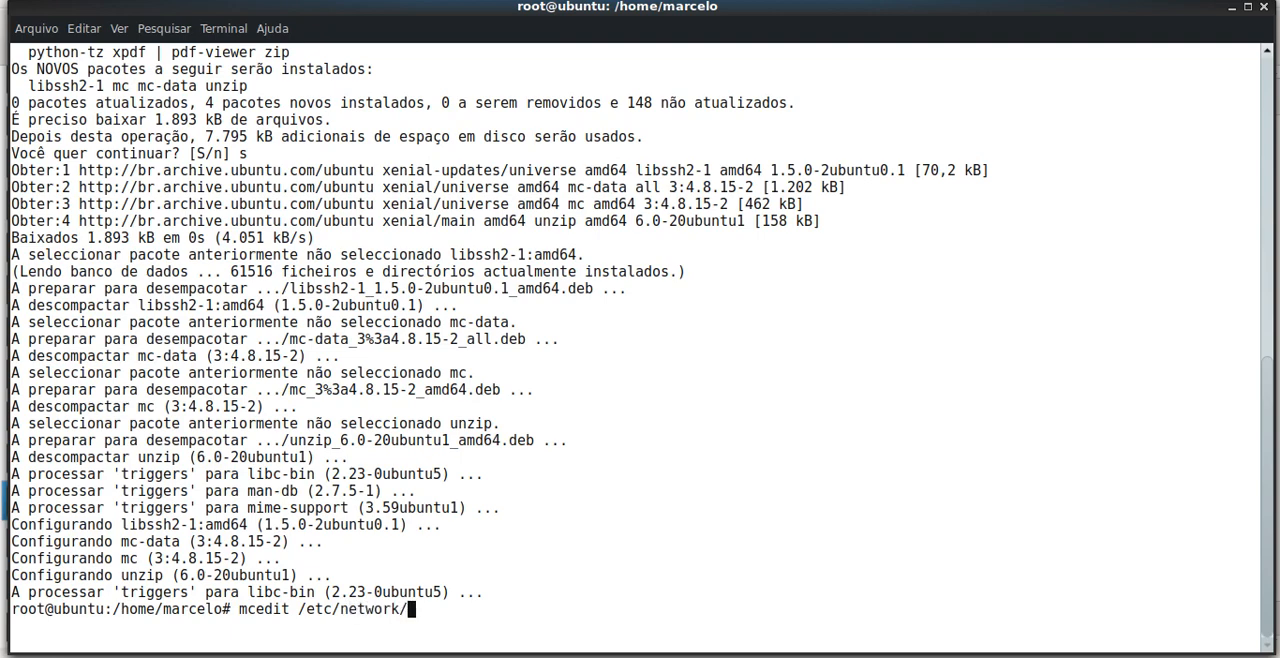
type("i")
key("Tab")
key("Tab")
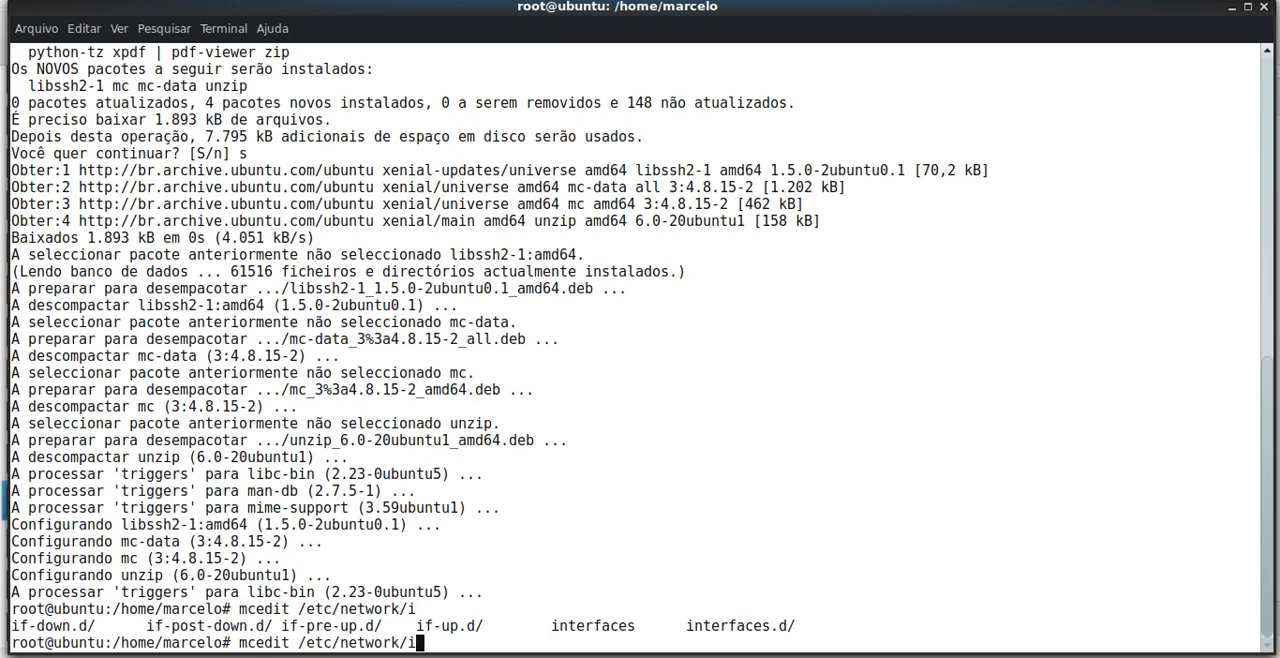
type("n")
key("Tab")
key("Return")
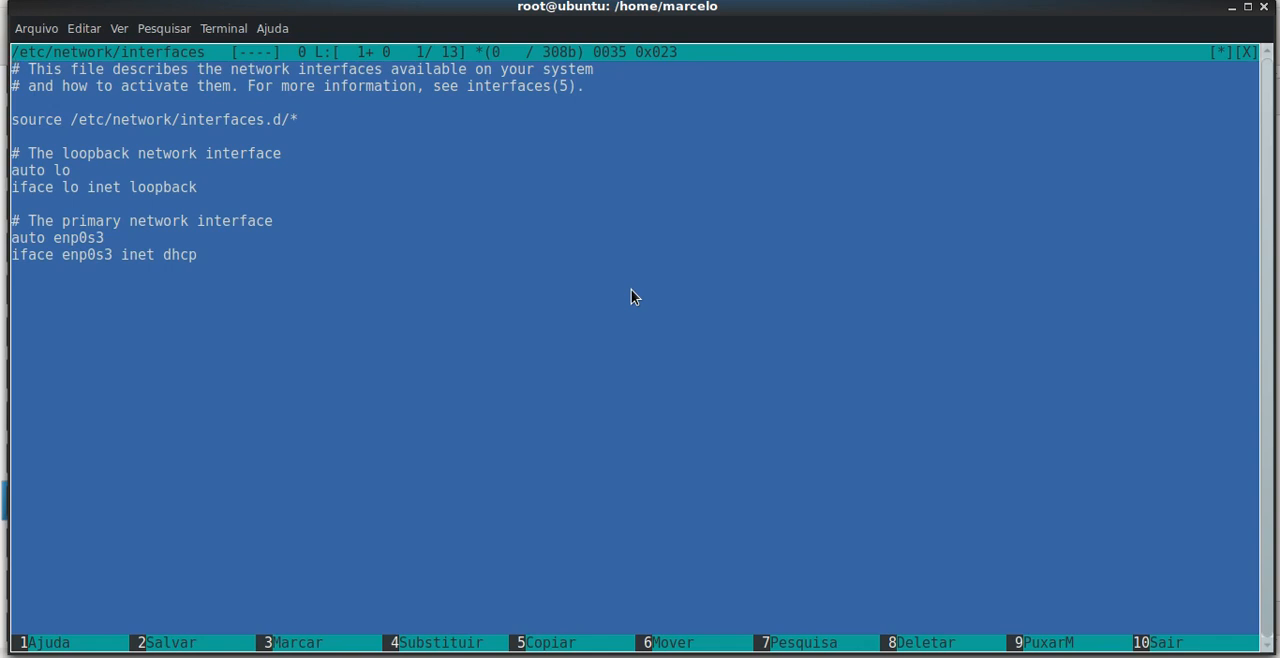
Delete the auto enp0s3 and iface enp0s3 inet dhcp lines below the primary network interface comment
key("Down")
key("Down")
key("Down")
key("Down")
key("Down")
key("Down")
key("Down")
key("Down")
key("Down")
key("Down")
key("Delete")
key("Delete")
key("Delete")
key("Delete")
key("Delete")
key("Delete")
key("Delete")
key("Delete")
key("Delete")
key("Delete")
key("Delete")
key("Delete")
key("Delete")
key("Delete")
key("Delete")
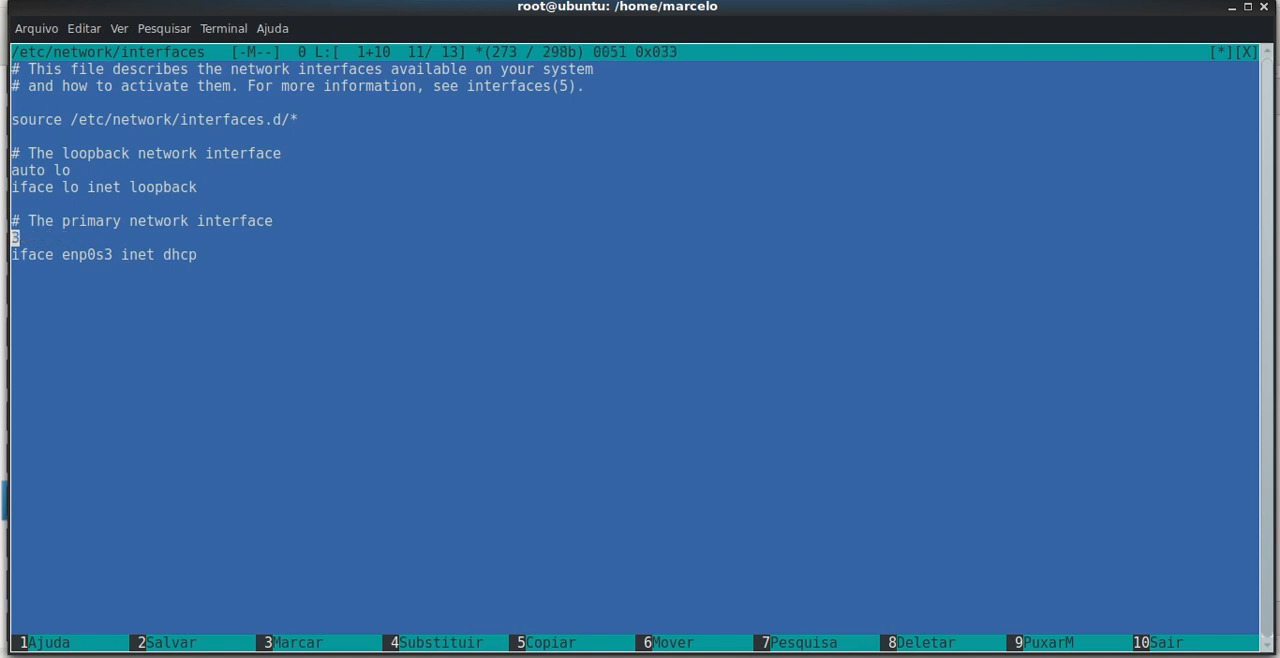
key("Delete")
key("Delete")
key("Delete")
key("Delete")
key("Delete")
key("Delete")
key("Delete")
key("Delete")
key("Delete")
key("Delete")
key("Delete")
key("Delete")
key("Delete")
key("Delete")
key("Delete")
key("Delete")
key("Delete")
key("Delete")
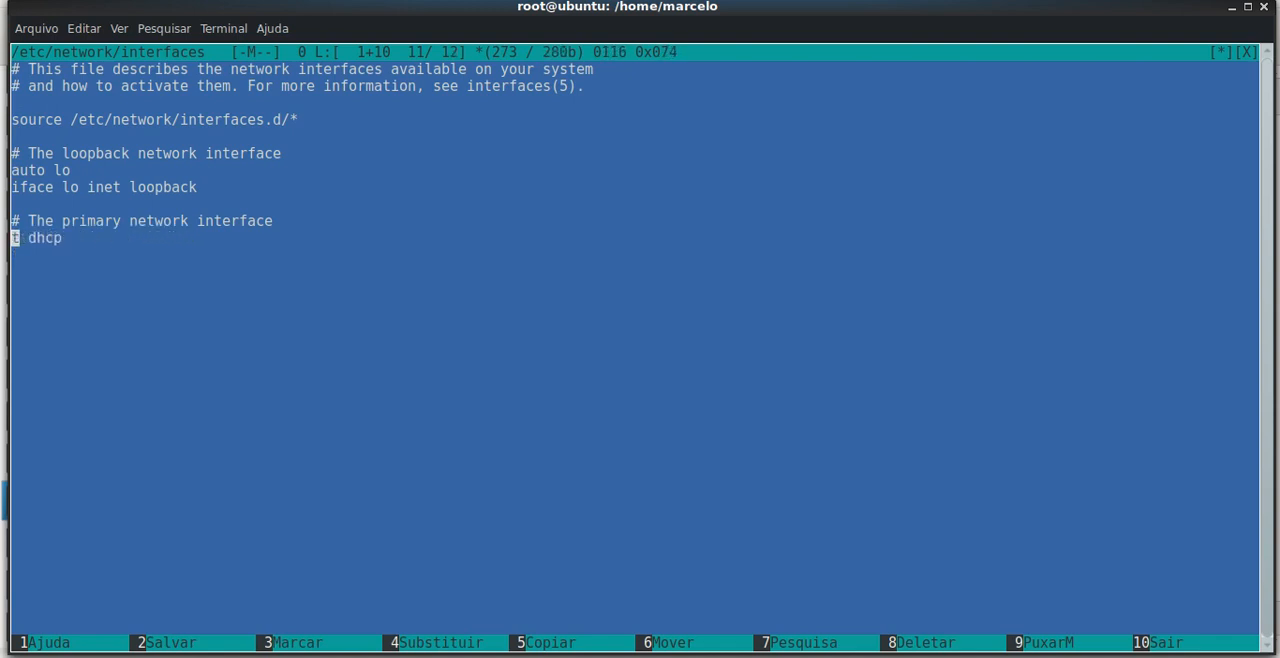
key("Delete")
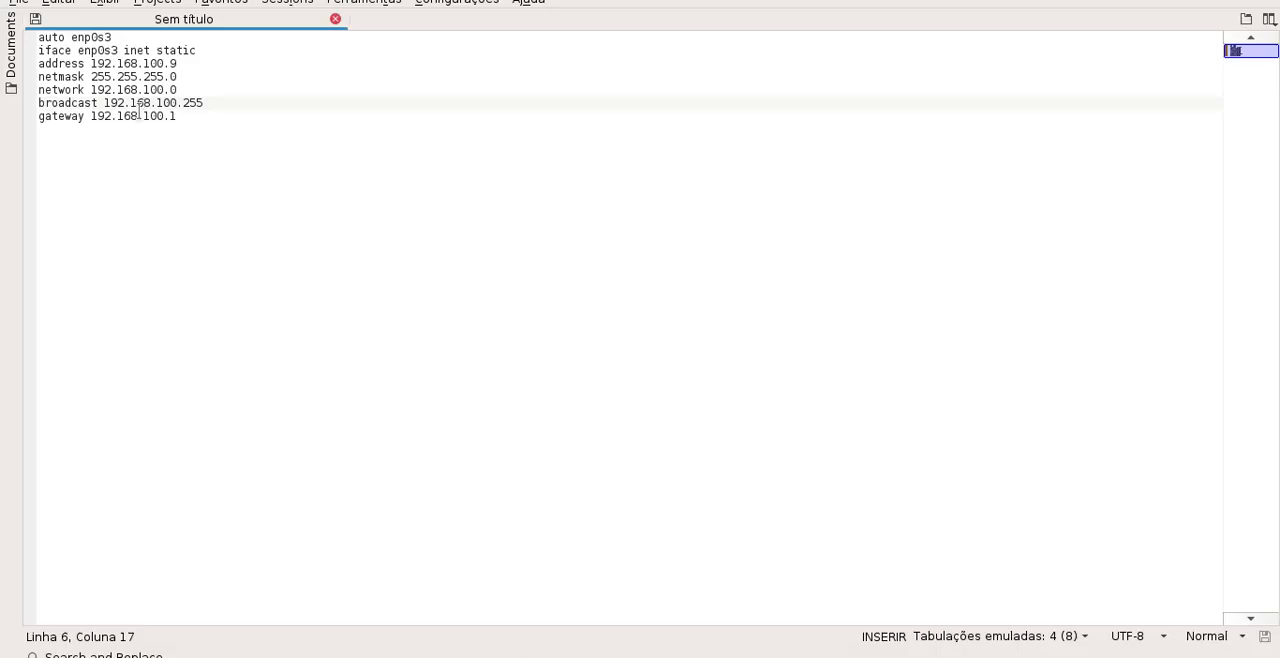
Copy the static enp0s3 configuration (address 192.168.100.9, netmask 255.255.255.0, gateway 192.168.100.1) from Kate and paste it below the primary interface comment
left_click_drag(38, 37, 200, 116)
key("ctrl+c")
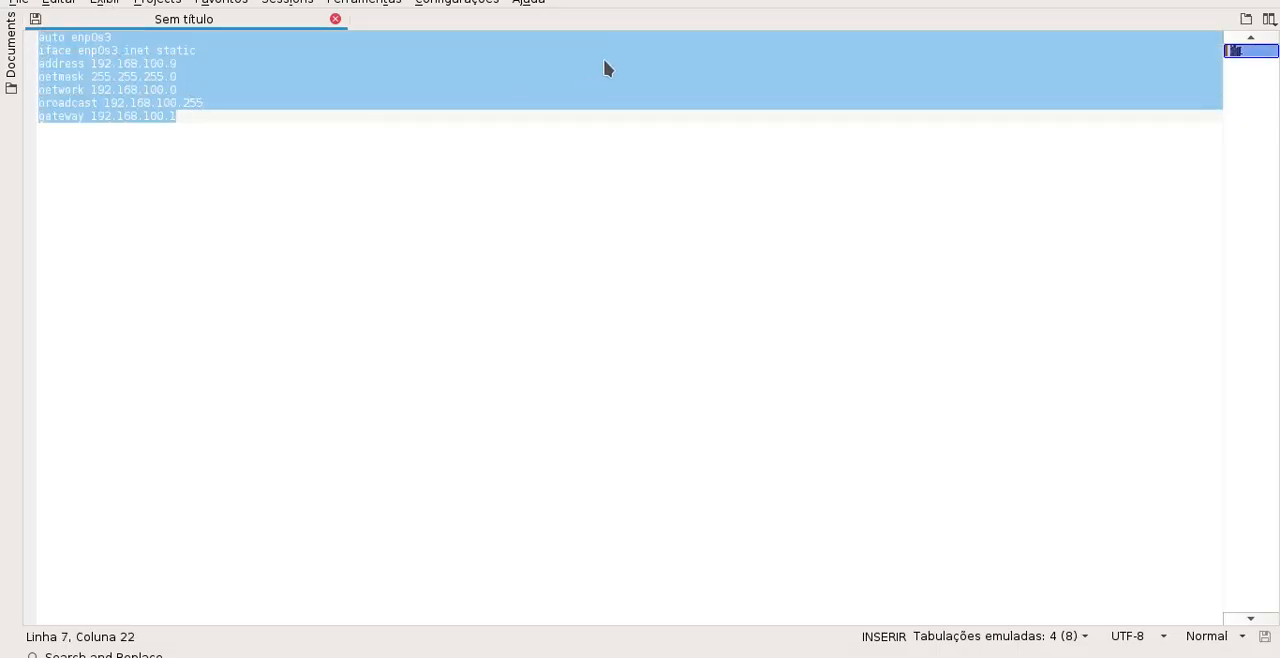
left_click(1246, 2)
key("Return")
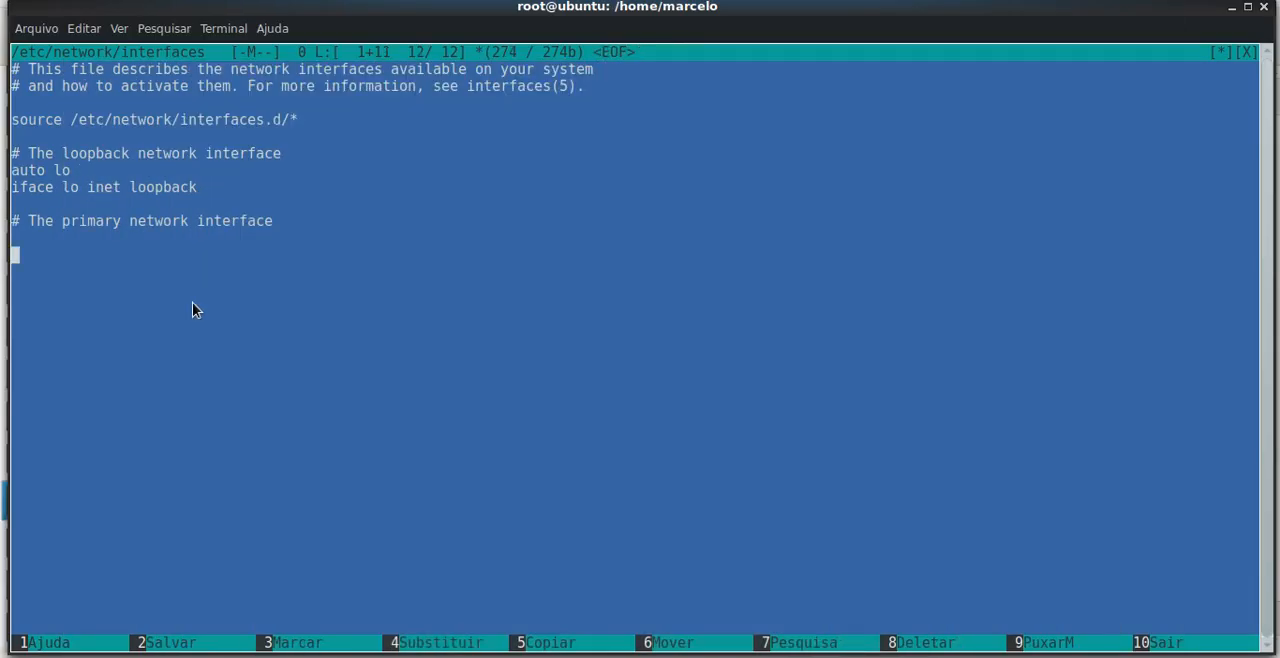
key("ctrl+shift+v")
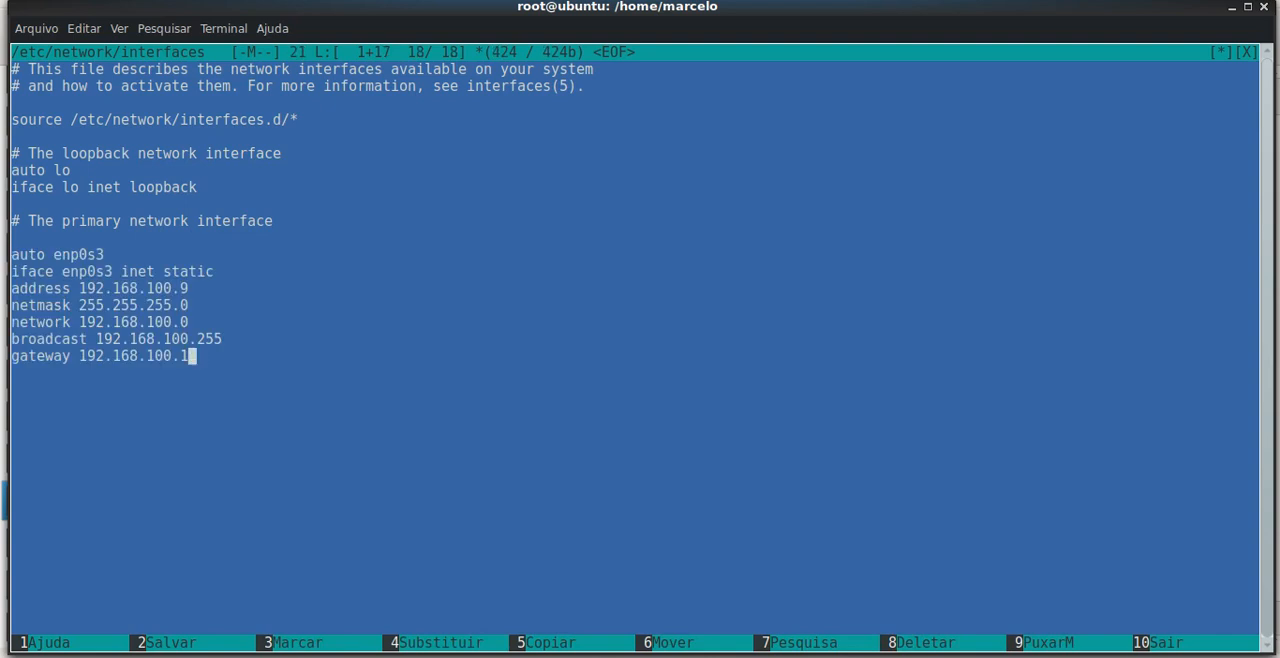
Save the changes to /etc/network/interfaces and exit mcedit
key("Up")
key("Up")
key("Up")
key("Up")
key("Left")
key("Right")
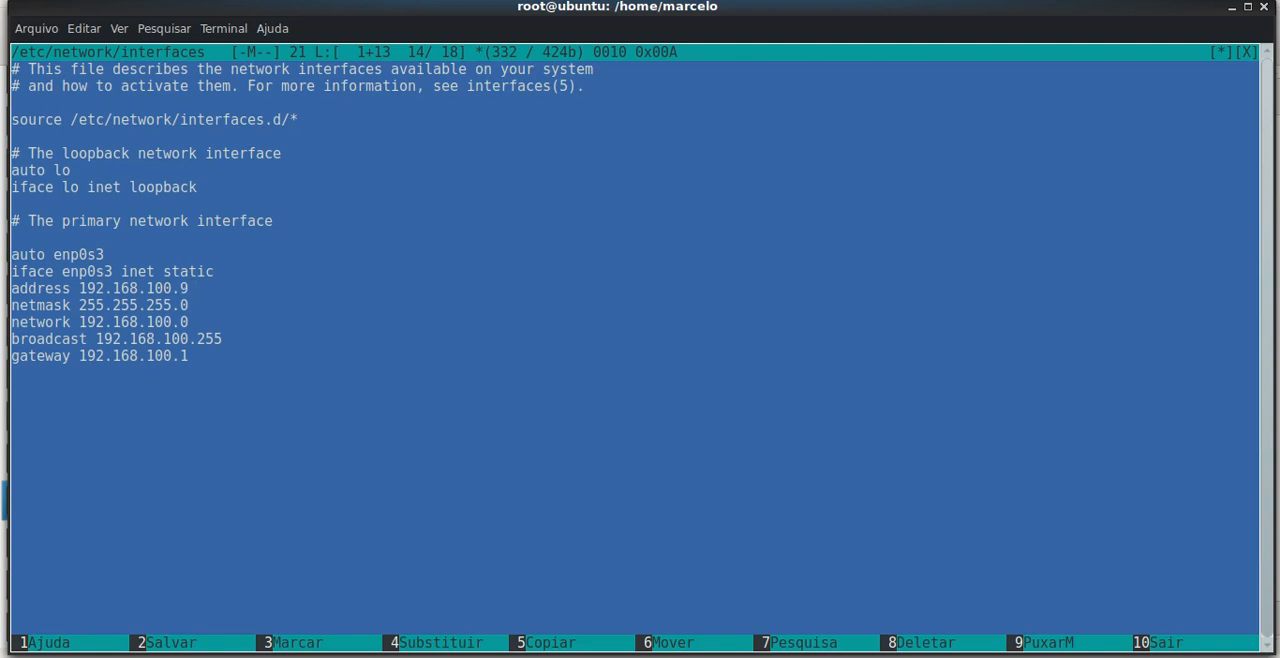
key("F10")
key("Tab")
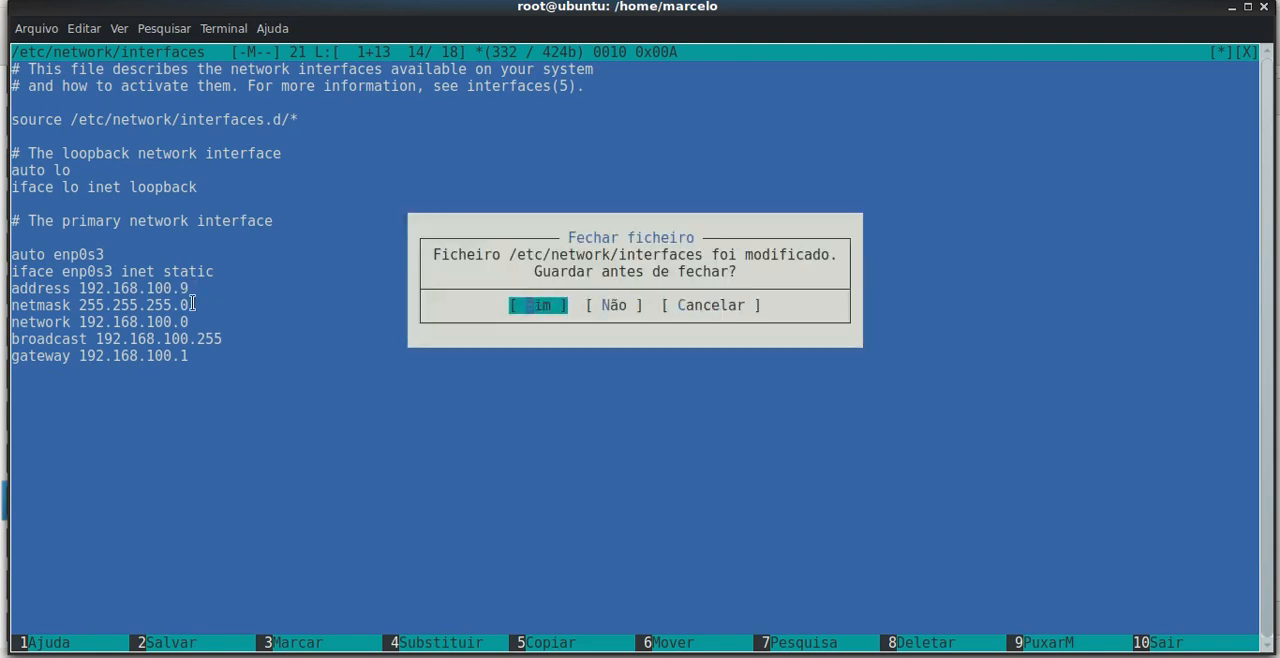
key("Return")
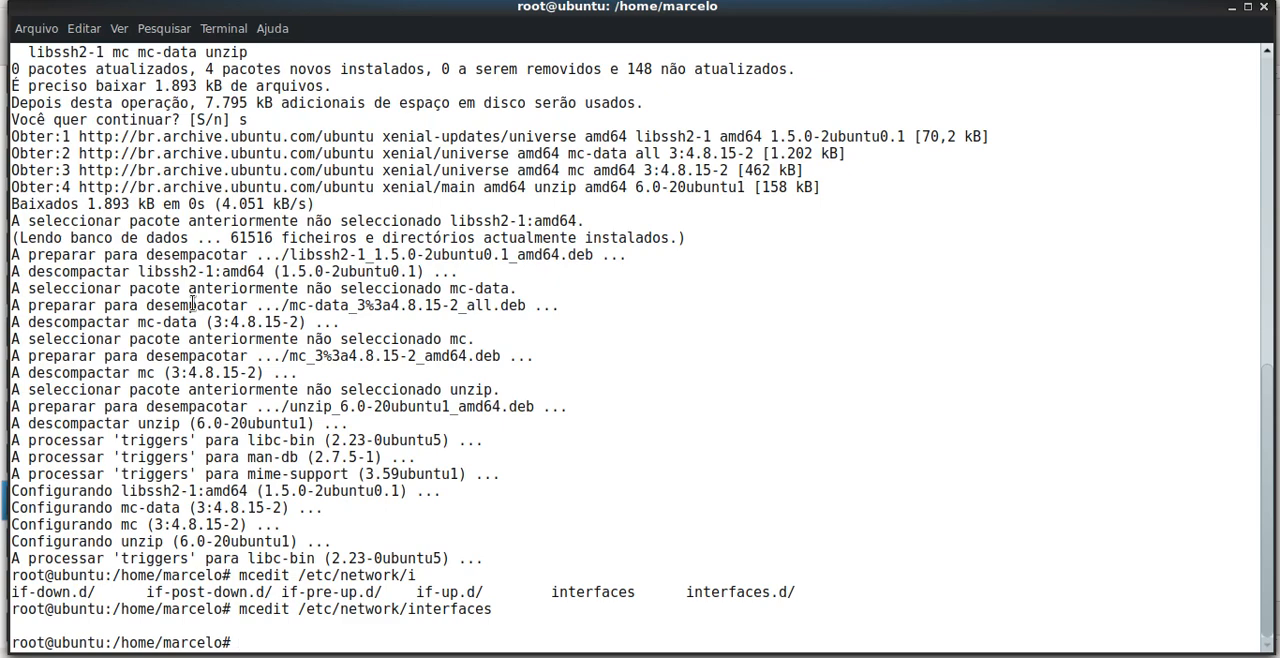
type("service network")
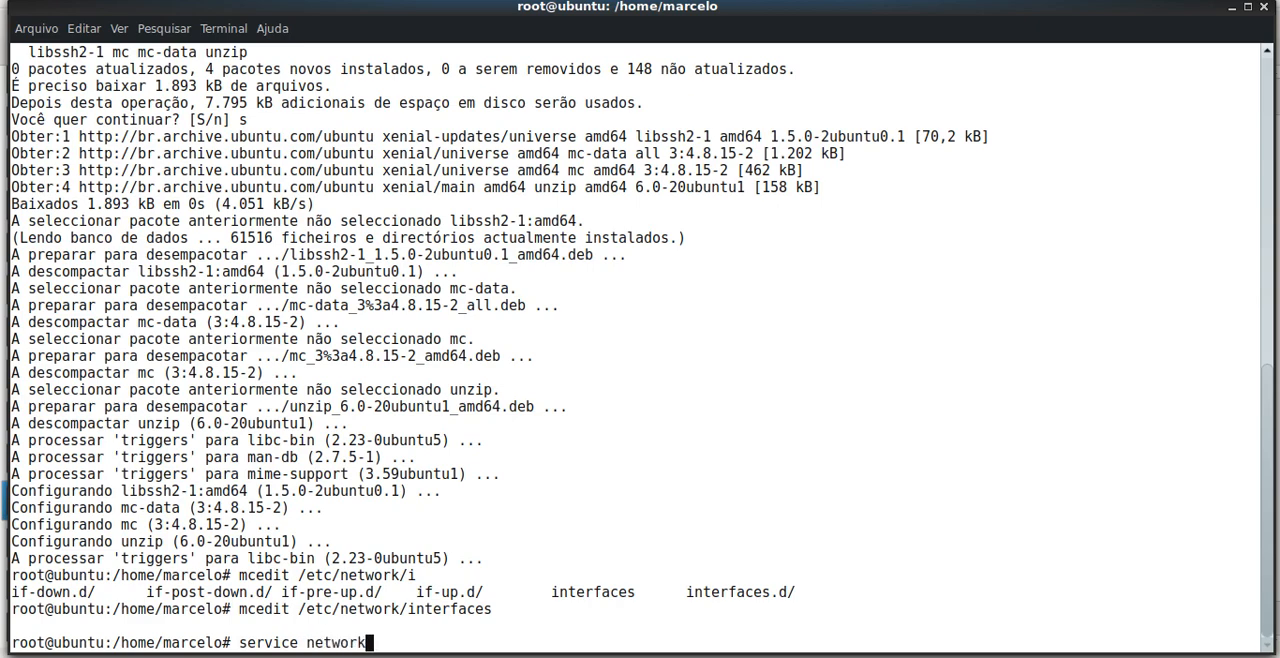
type("ing")
key("BackSpace")
key("BackSpace")
key("BackSpace")
key("BackSpace")
key("BackSpace")
key("BackSpace")
key("BackSpace")
key("BackSpace")
key("BackSpace")
key("BackSpace")
key("BackSpace")
key("BackSpace")
key("BackSpace")
key("BackSpace")
key("BackSpace")
key("BackSpace")
key("BackSpace")
key("BackSpace")
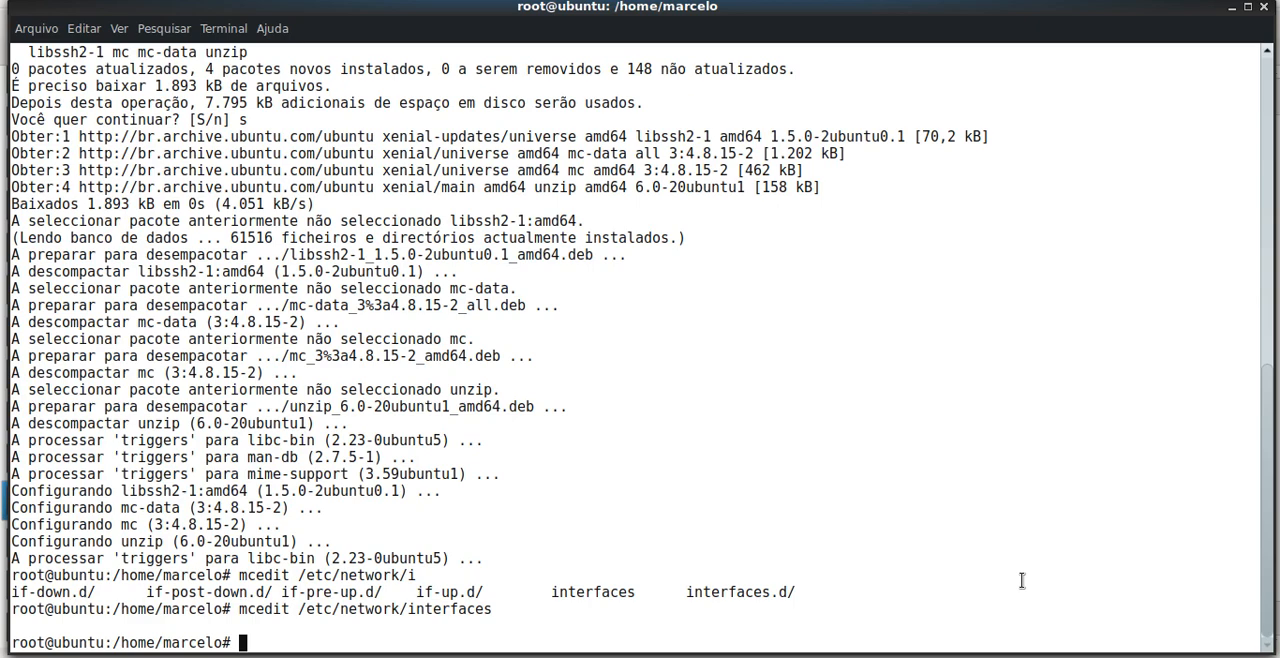
Open /etc/resolv.conf in mcedit
type("me")
key("BackSpace")
key("BackSpace")
type("mcedit /etc/resolv")
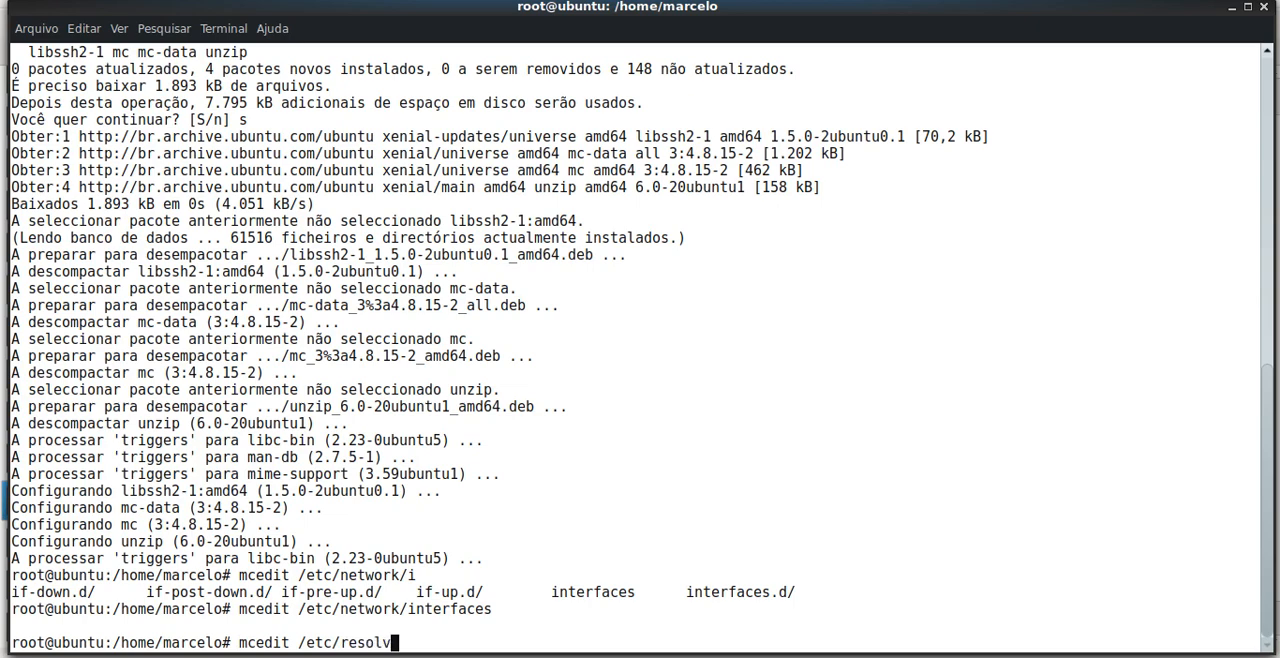
key("BackSpace")
type("v.")
key("Tab")
key("Return")
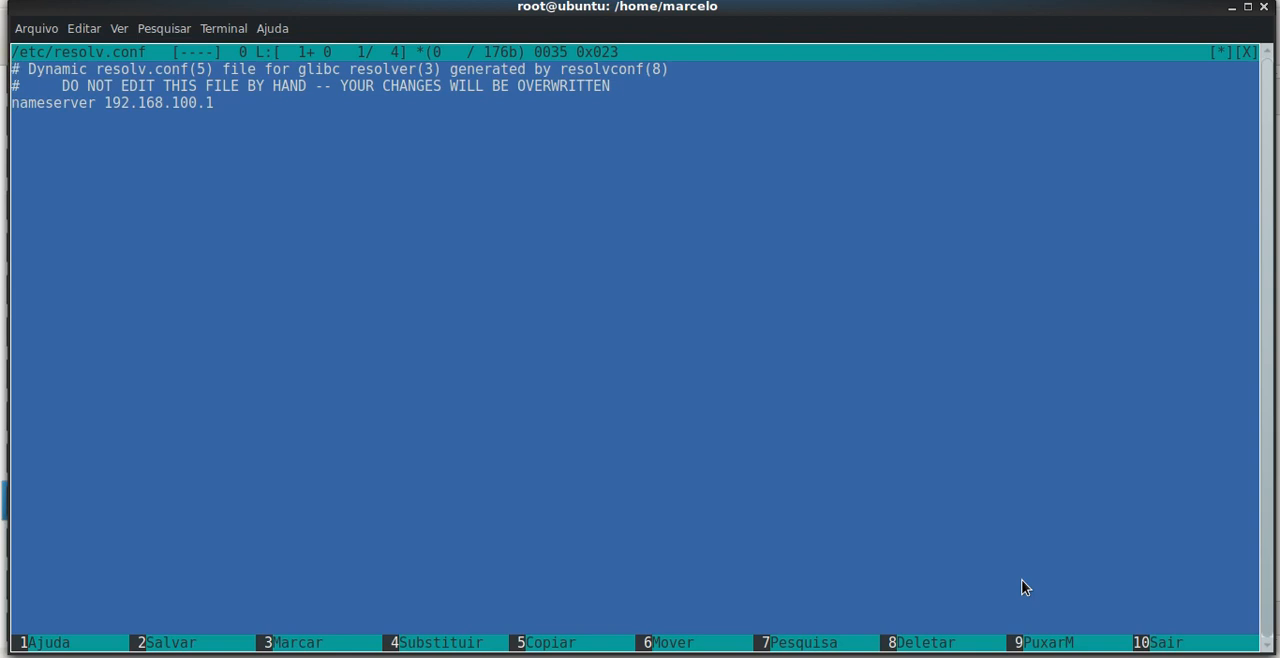
Examine the nameserver entry in /etc/resolv.conf
key("Down")
key("Down")
key("Right")
key("Right")
key("Right")
key("Right")
key("Right")
key("Right")
key("Right")
key("Right")
key("Right")
key("Right")
key("Right")
key("Right")
key("Right")
key("Right")
key("Right")
key("Right")
key("Right")
key("Right")
key("Right")
key("Right")
key("Right")
key("Right")
key("Right")
key("Right")
key("Left")
key("Left")
key("Left")
key("Left")
key("Left")
key("Left")
key("Left")
key("Left")
key("Left")
key("Left")
key("Left")
key("Left")
key("Left")
key("Left")
key("Left")
key("Right")
key("Right")
key("Right")
key("Right")
key("Right")
key("Right")
key("Right")
key("Right")
key("Right")
key("Right")
key("Right")
key("Right")
key("Right")
key("Right")
key("Right")
key("Left")
key("Left")
key("Left")
key("Left")
key("Left")
key("Left")
key("Left")
key("Left")
key("Left")
Glance at the static network configuration in Kate, return to the terminal and close /etc/resolv.conf
left_click(604, 656)
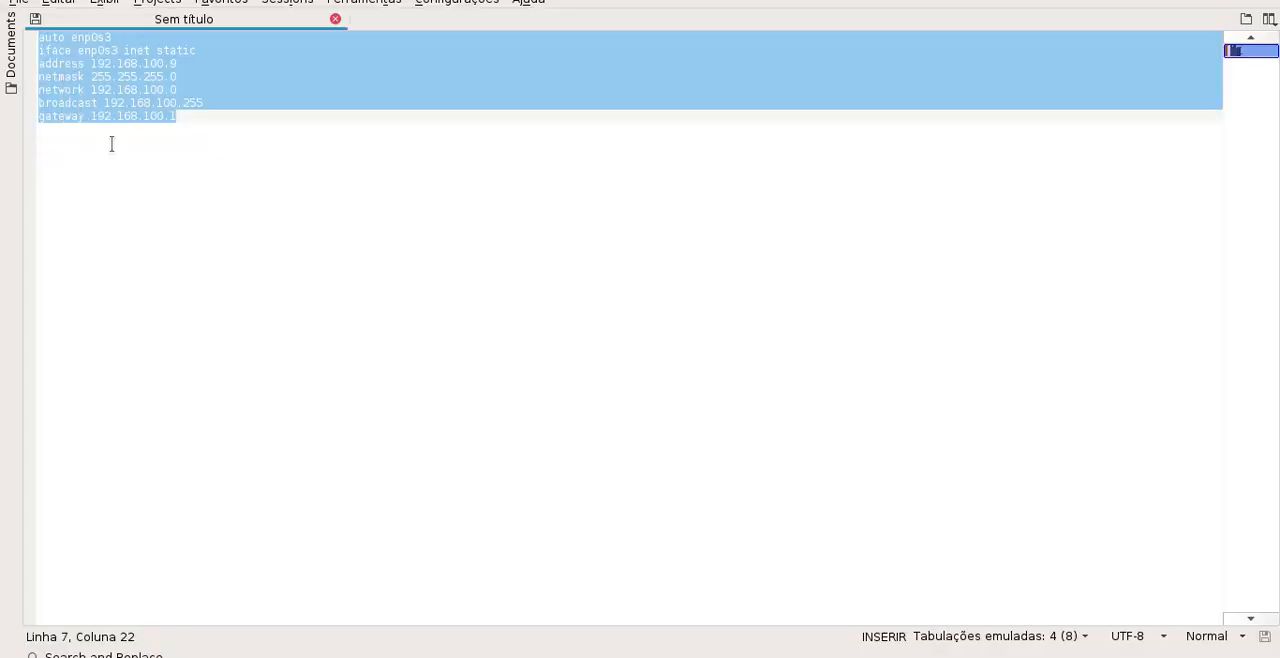
left_click(1236, 0)
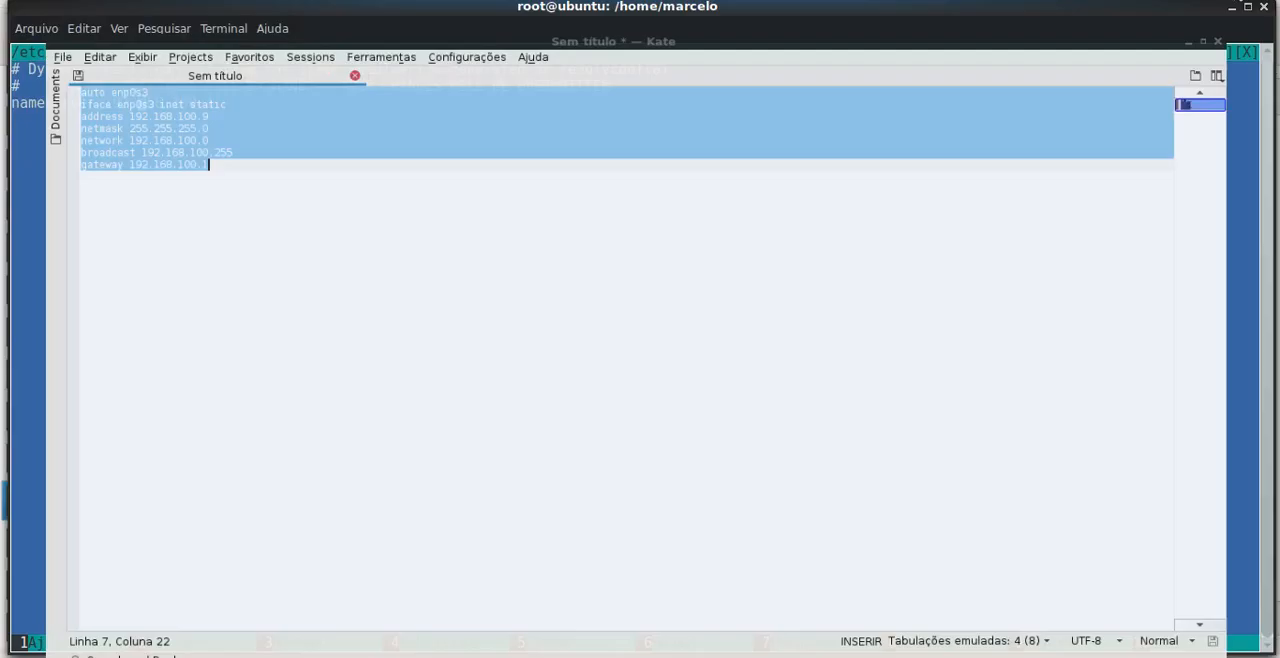
left_click(294, 234)
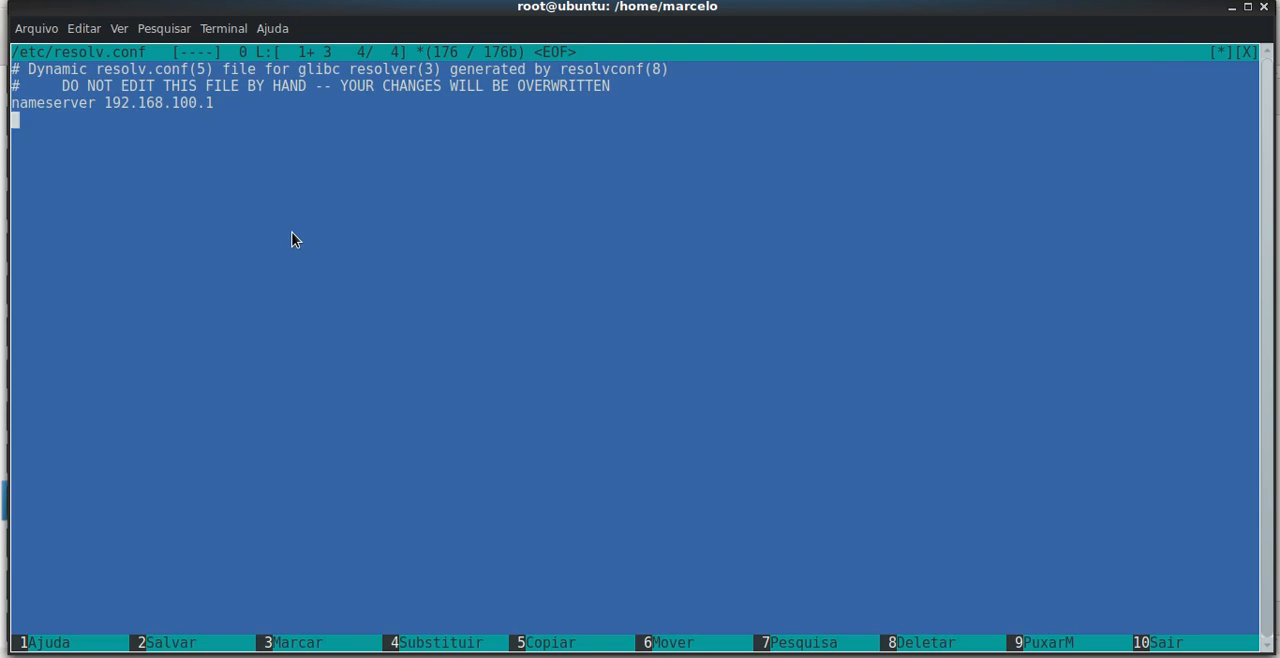
key("F10")
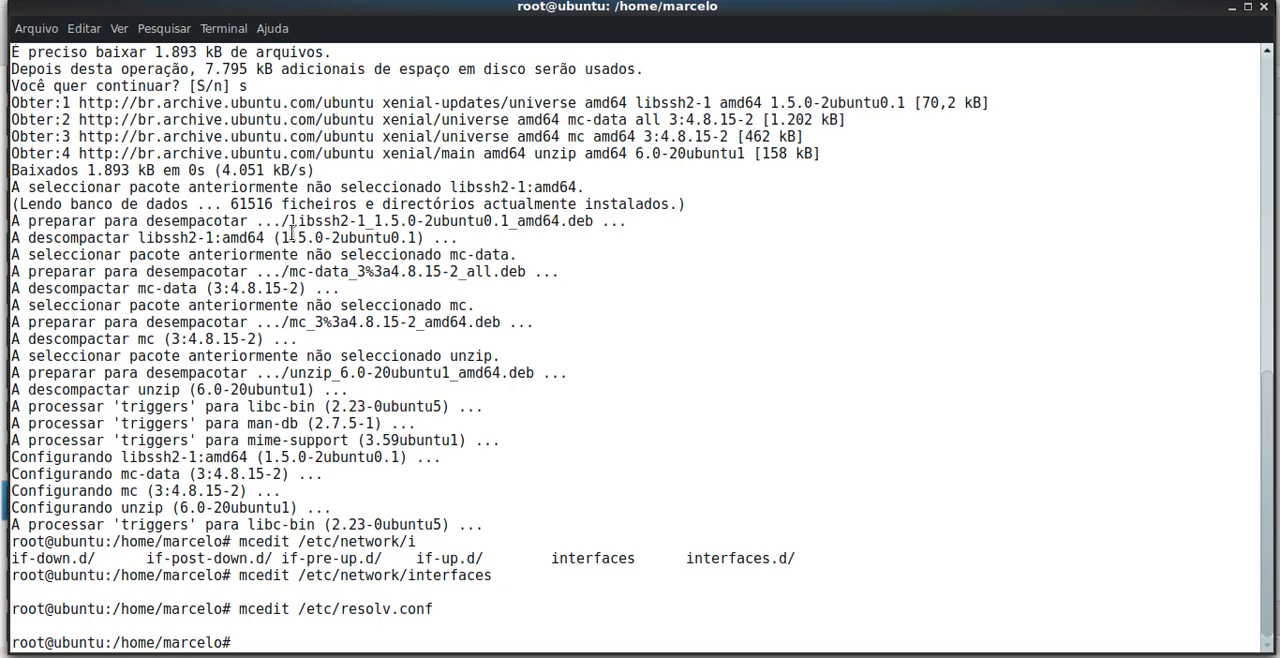
type("ping www.uol.com.br")
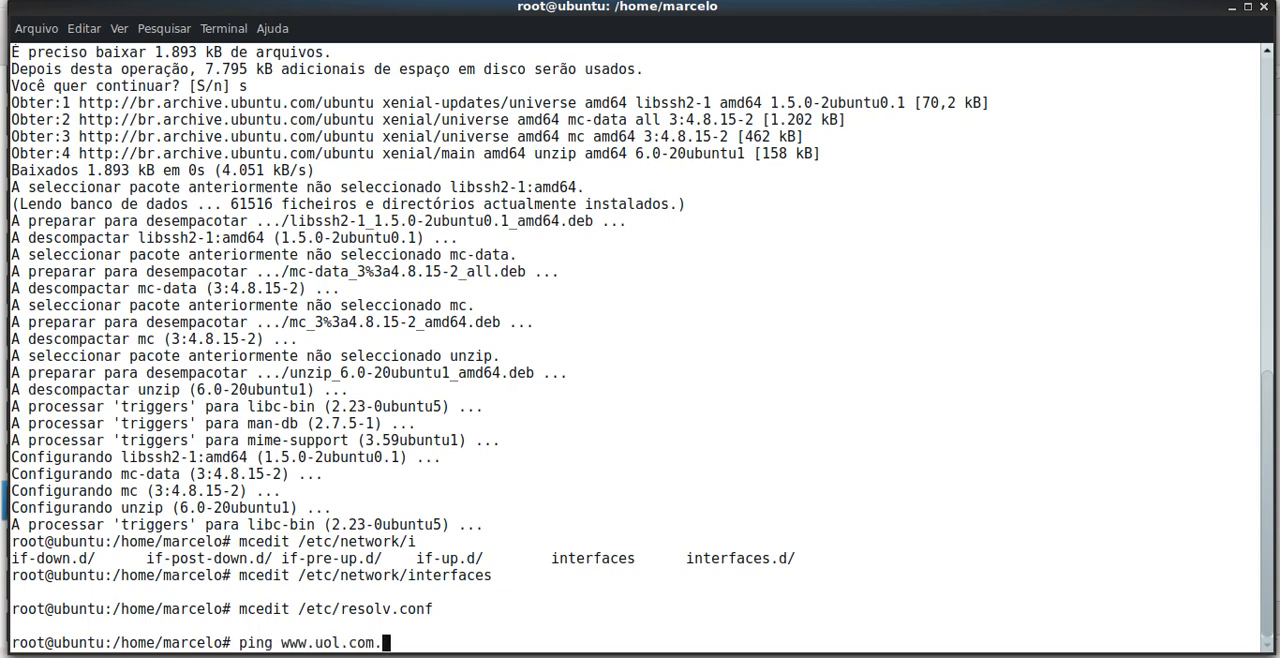
key("Return")
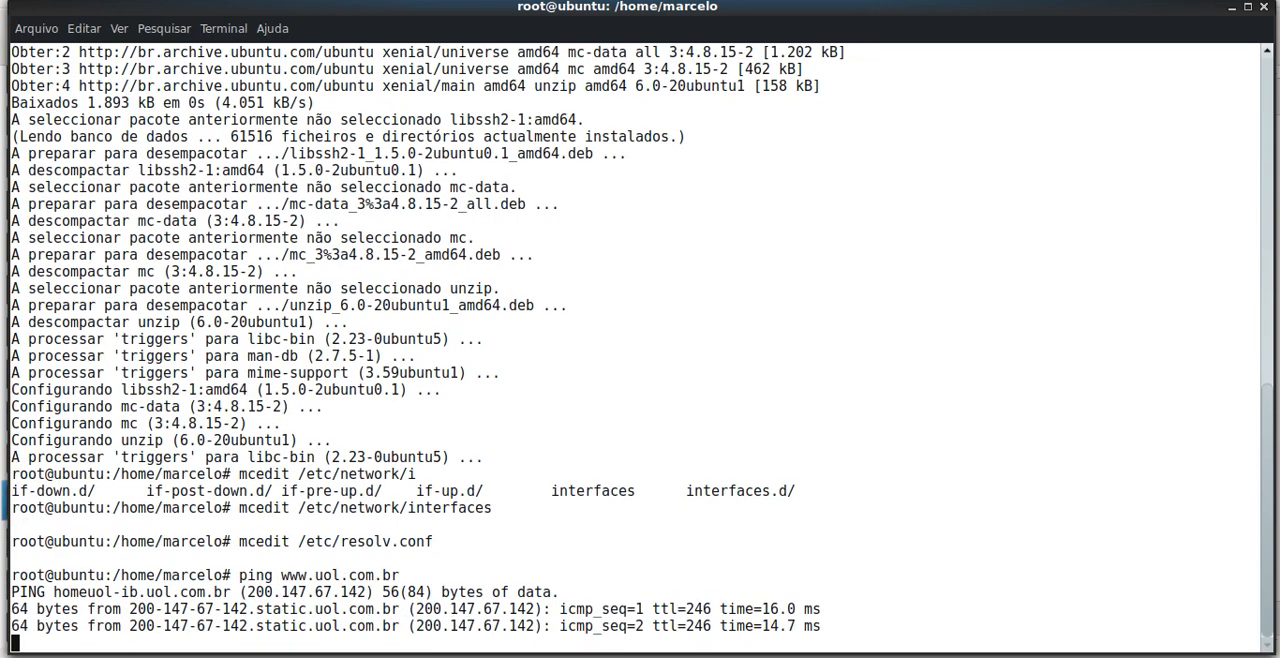
key("ctrl+c")
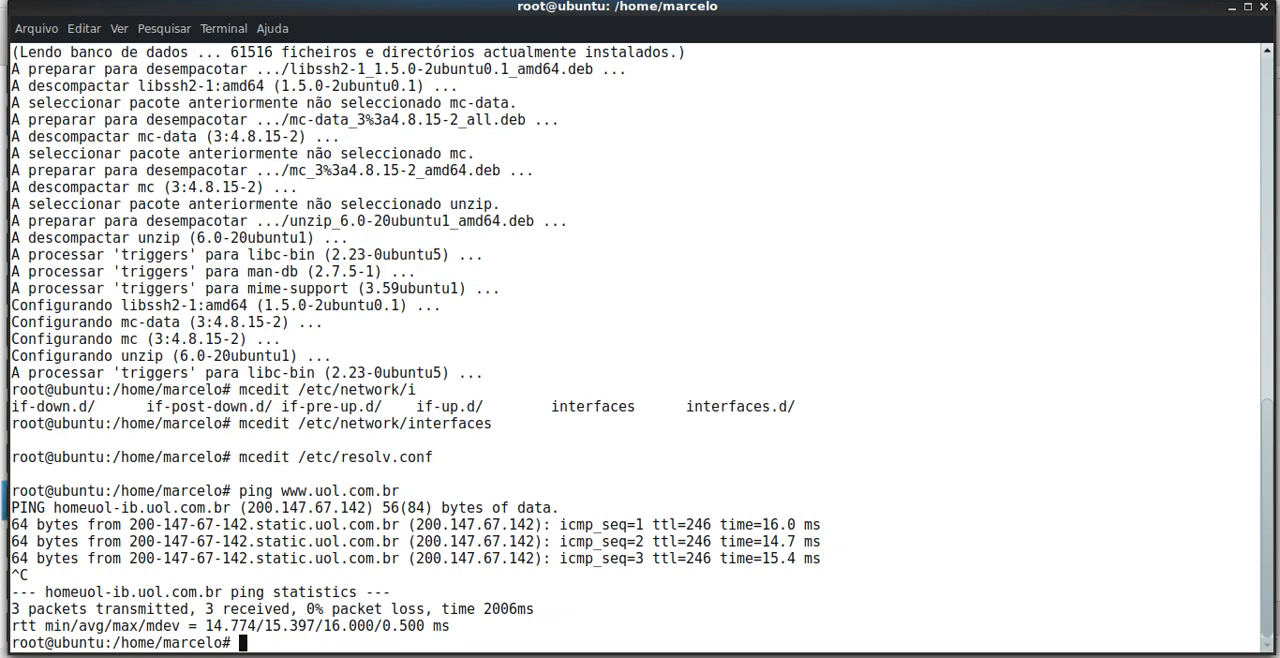
right_click(1082, 657)
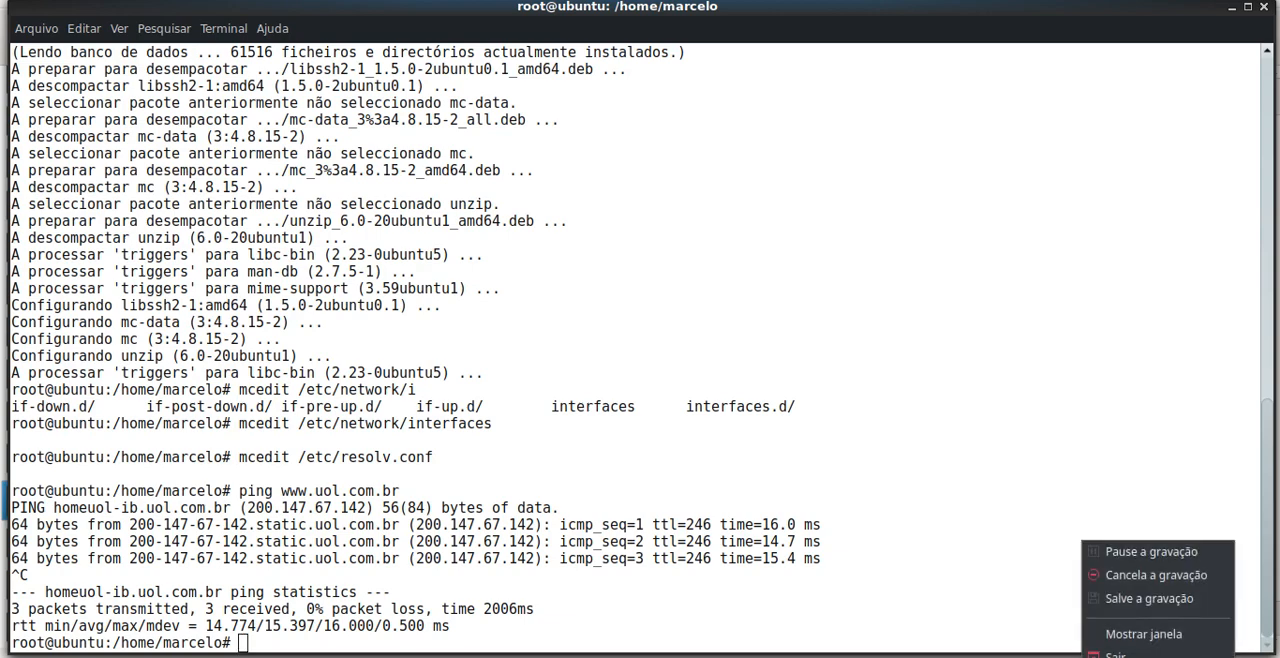